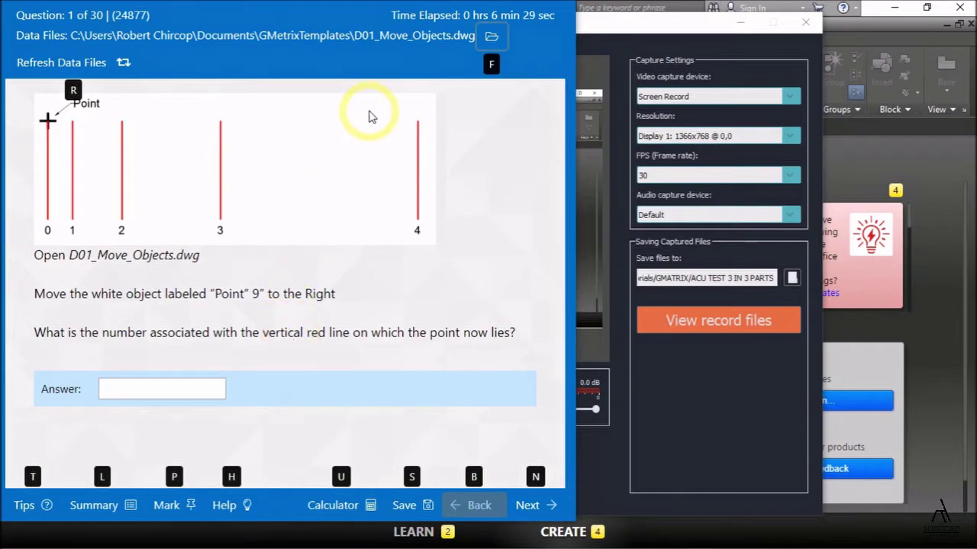
Step: Open the GMetrixTemplates data-files folder in File Explorer from the Data Files path
click(492, 38)
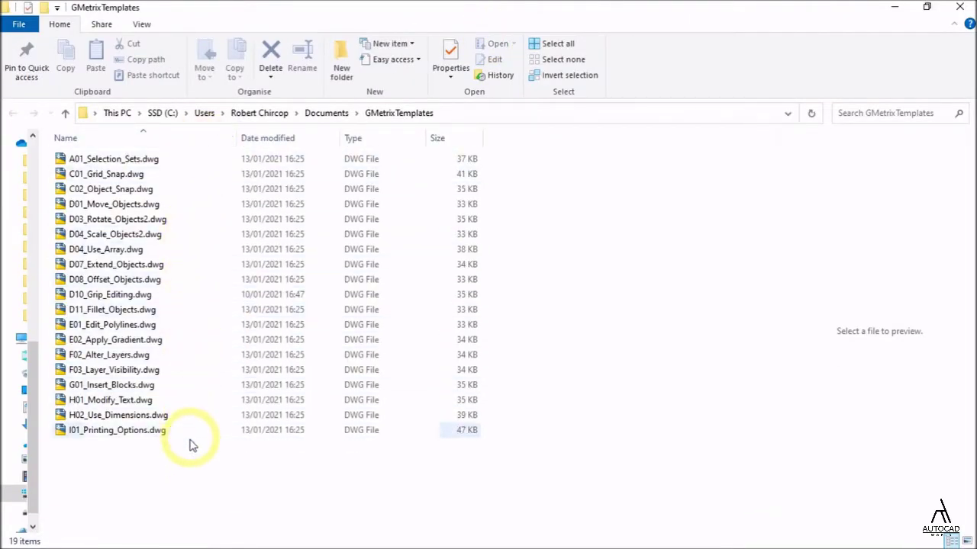
Step: Open D01_Move_Objects.dwg from the templates folder in AutoCAD 2018
key(alt+Tab)
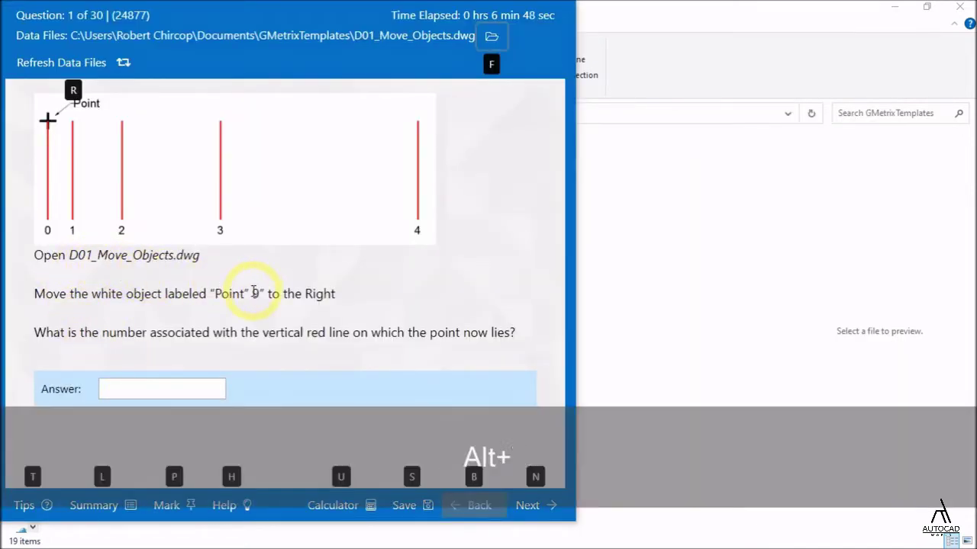
key(alt+Tab)
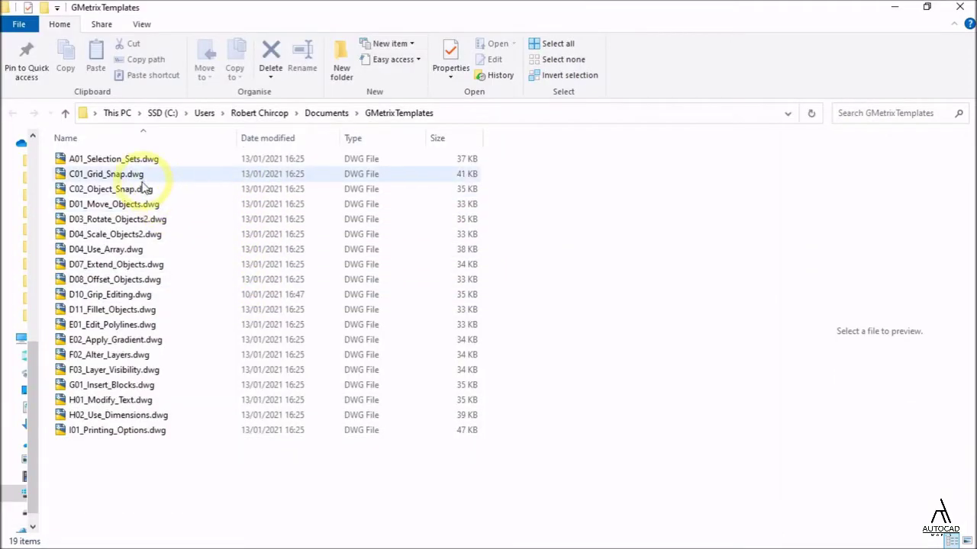
click(126, 204)
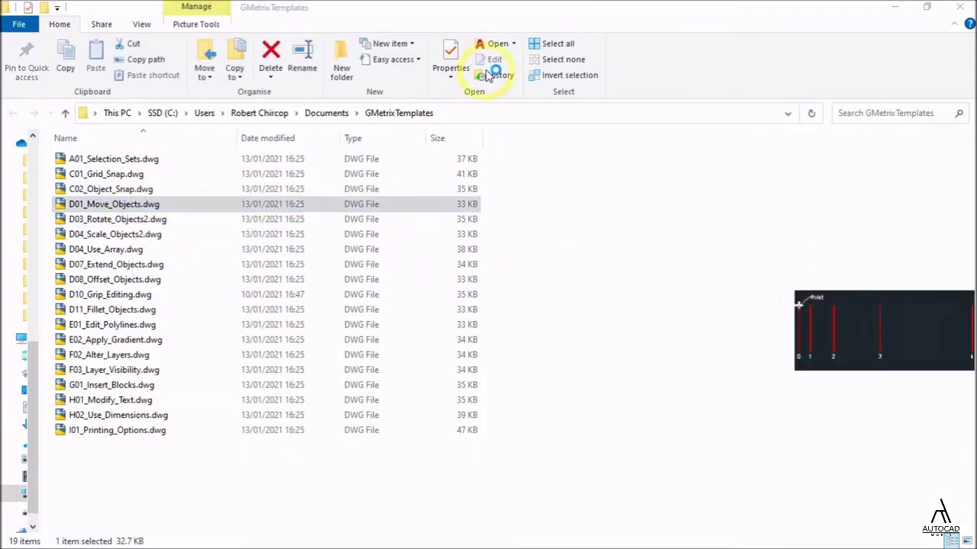
click(489, 45)
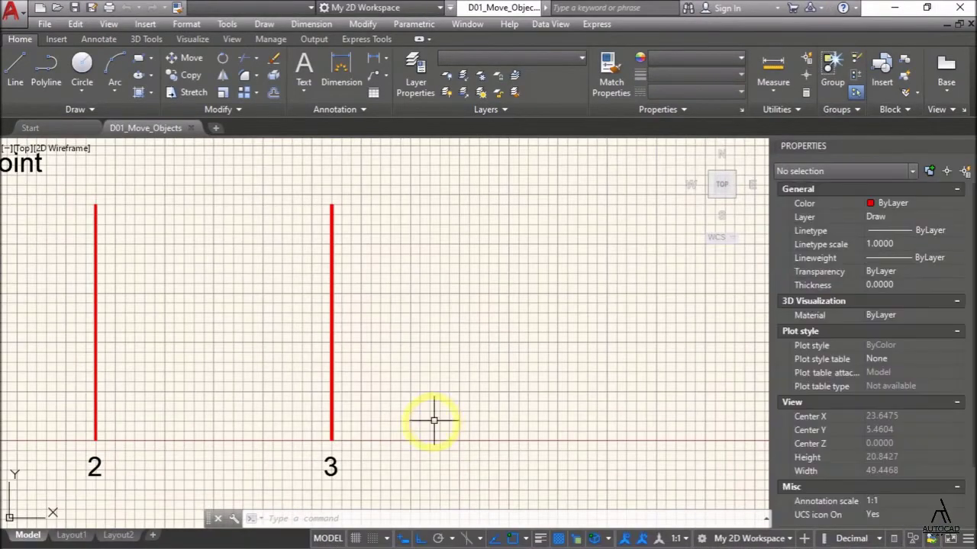
Step: Turn off the grid and pan so the Point and lines 0–3 are visible
click(359, 538)
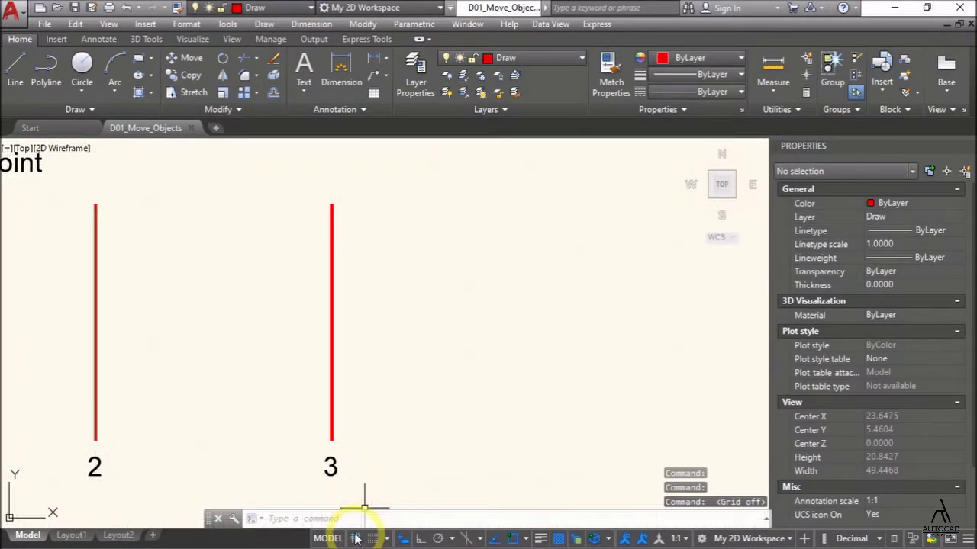
scroll(246, 389, down, 1)
middle_drag(246, 389, 375, 389)
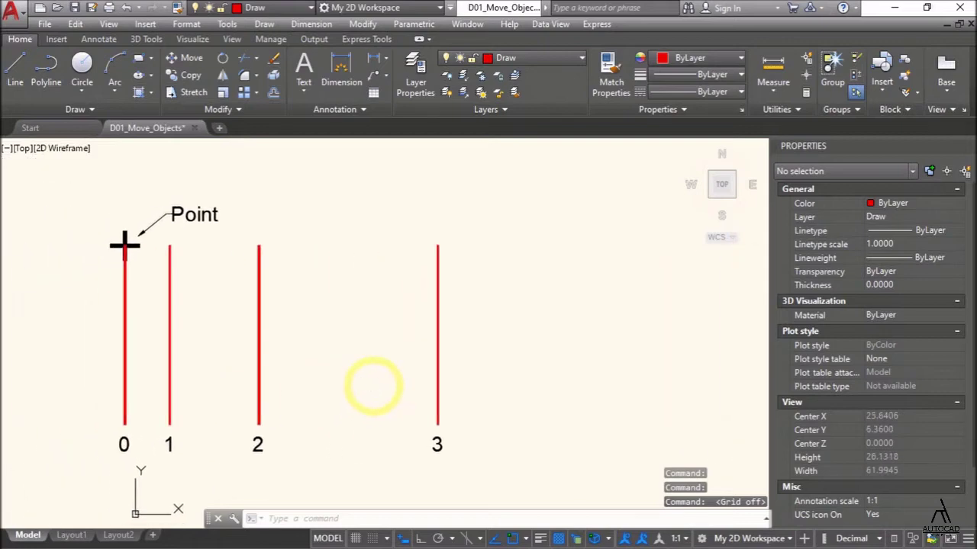
key(alt+Tab)
key(alt+Tab)
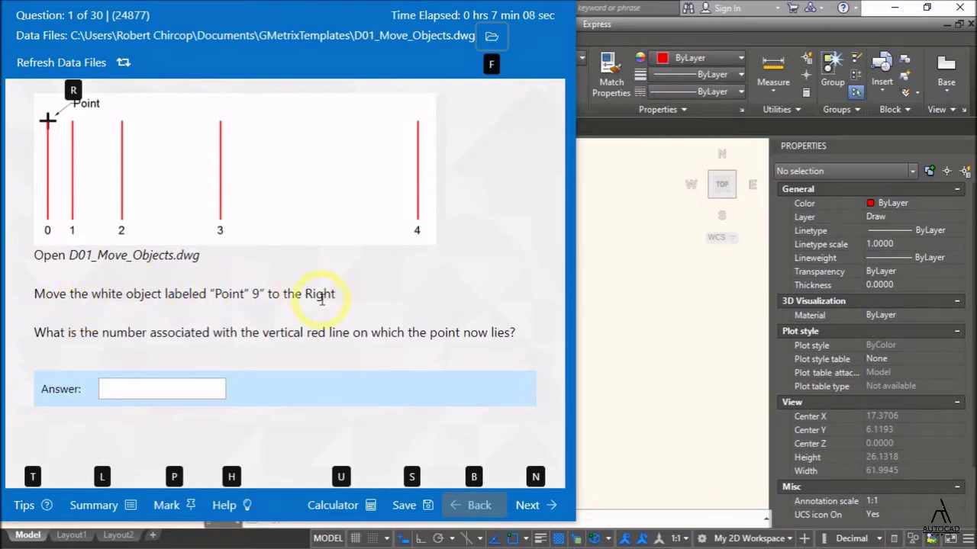
key(alt+Tab)
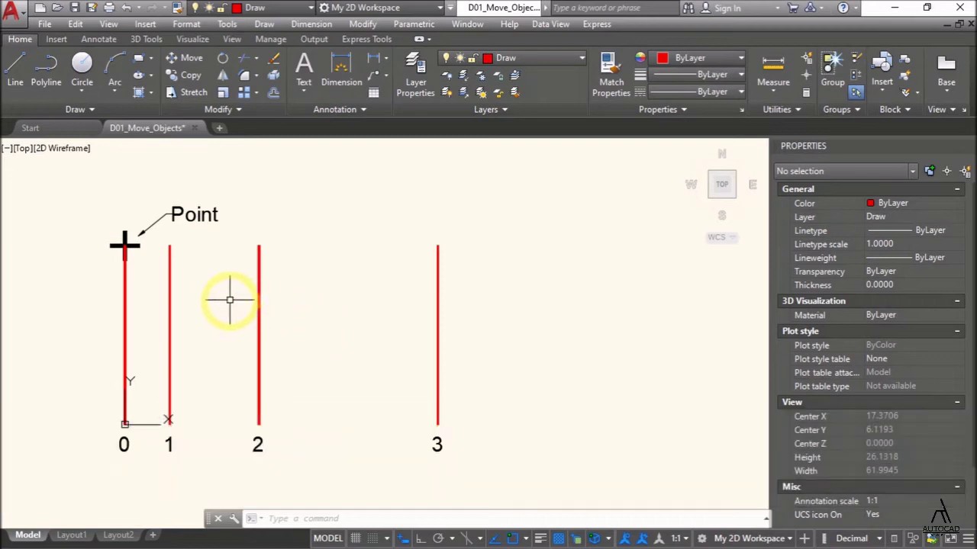
Step: Move the Point 9 units to the right with Ortho so it lands on line 2
text(m)
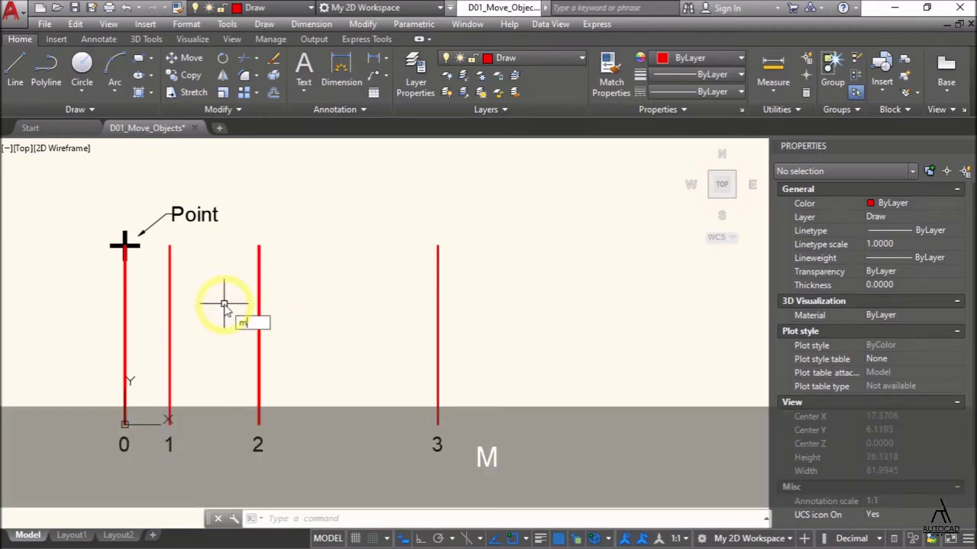
key(space)
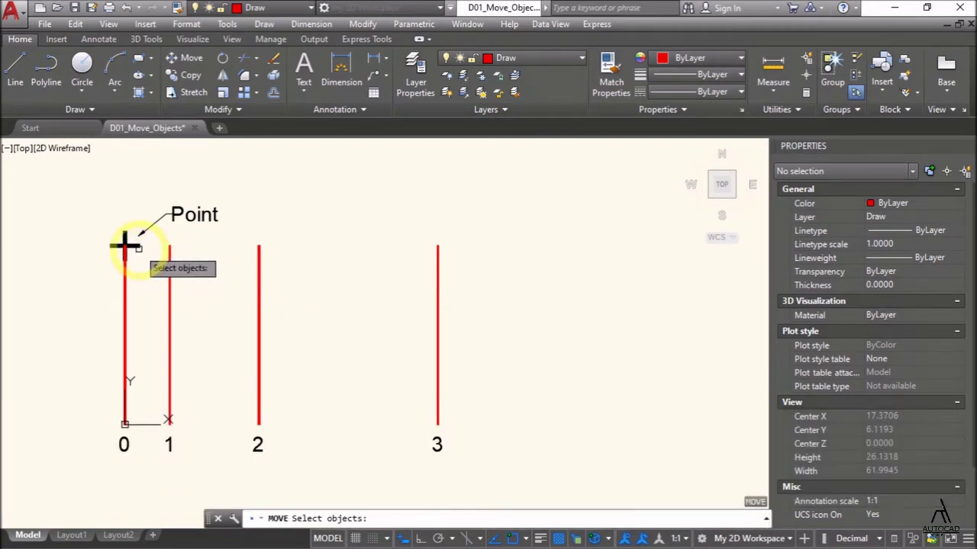
click(138, 247)
key(space)
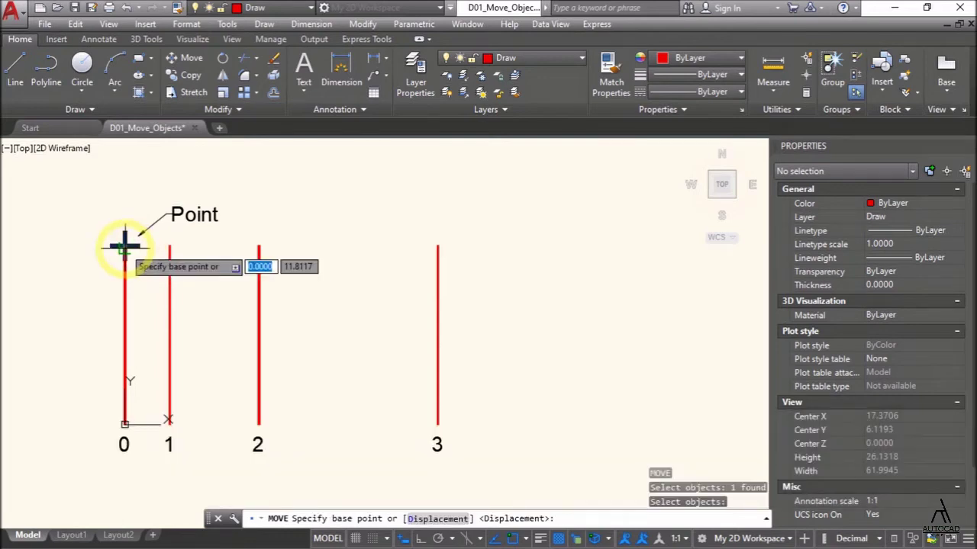
click(124, 246)
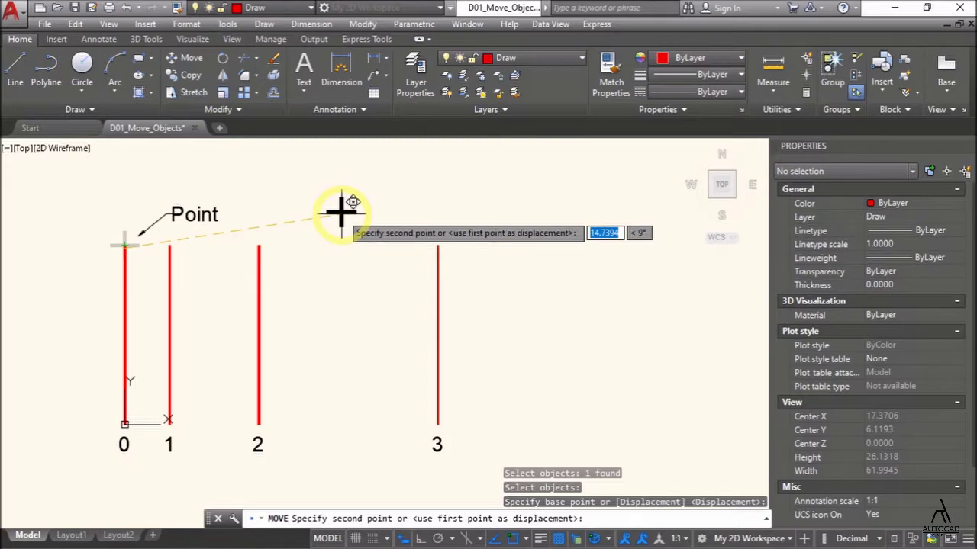
key(F8)
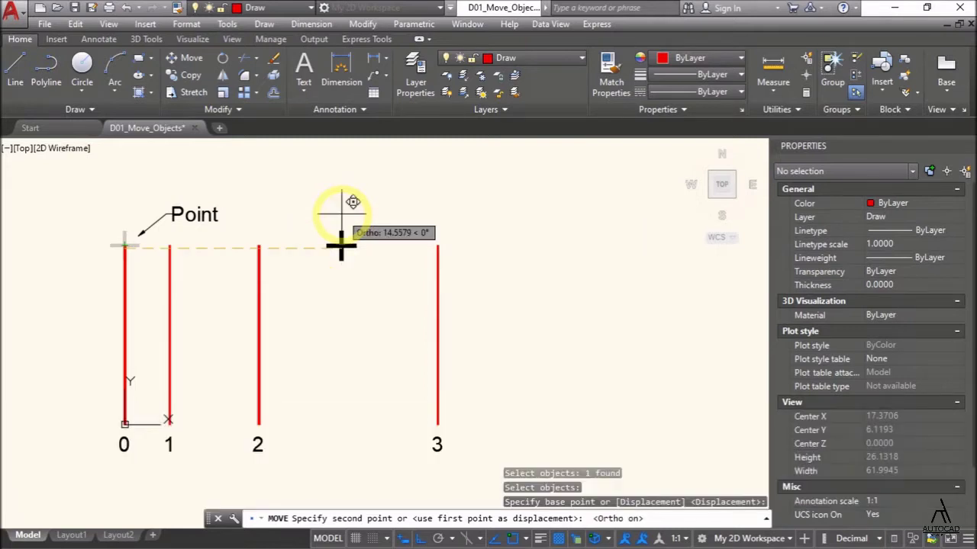
text(9)
key(Return)
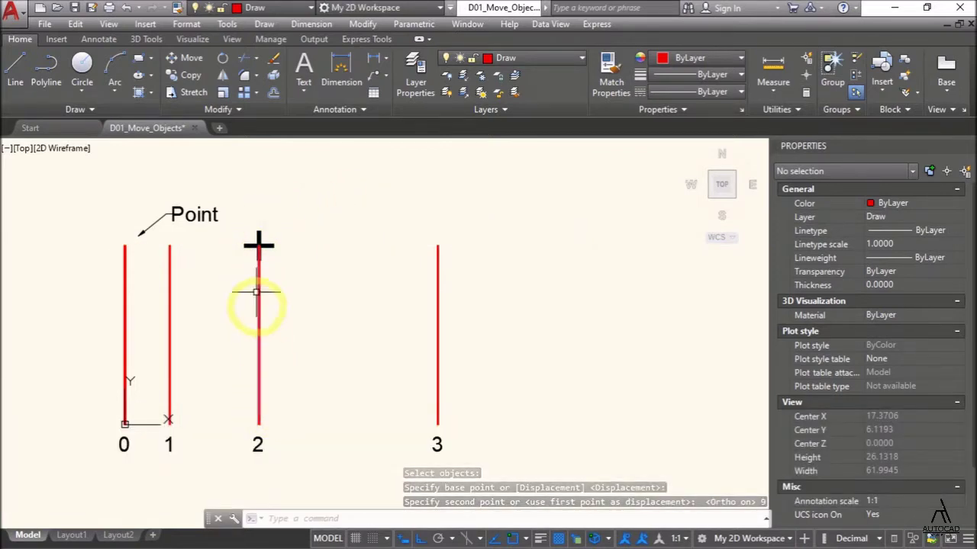
key(alt+Tab)
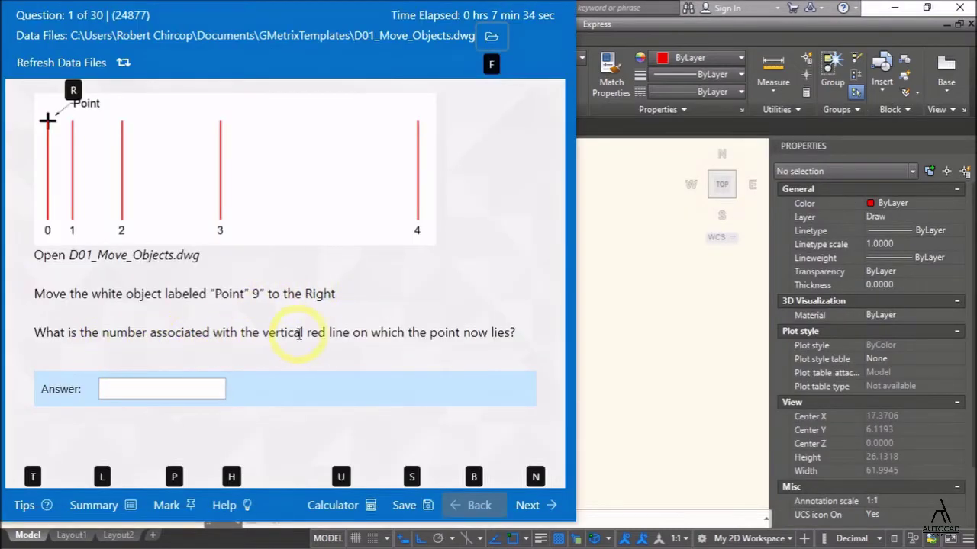
Step: Enter 2 as question 1's answer, grade it, and continue to question 2
click(166, 390)
text(2)
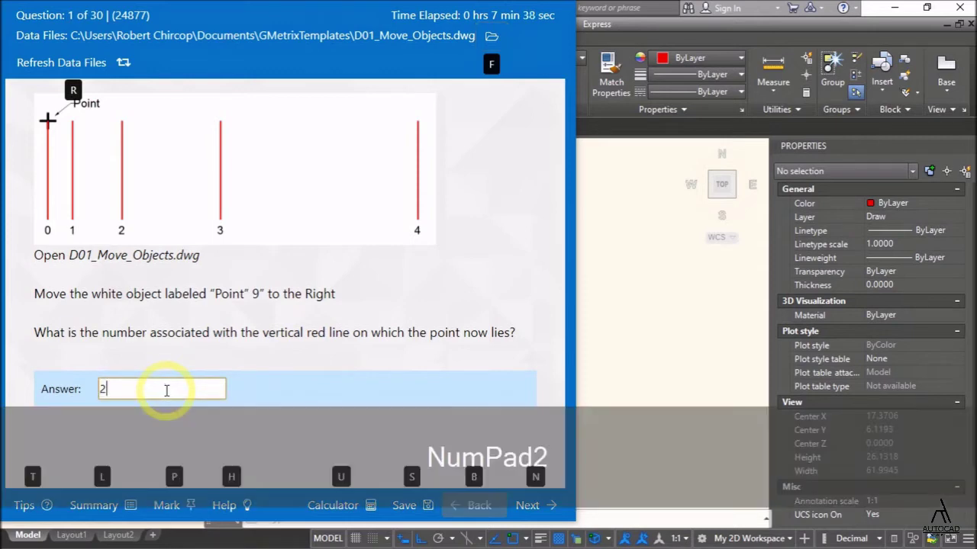
click(539, 507)
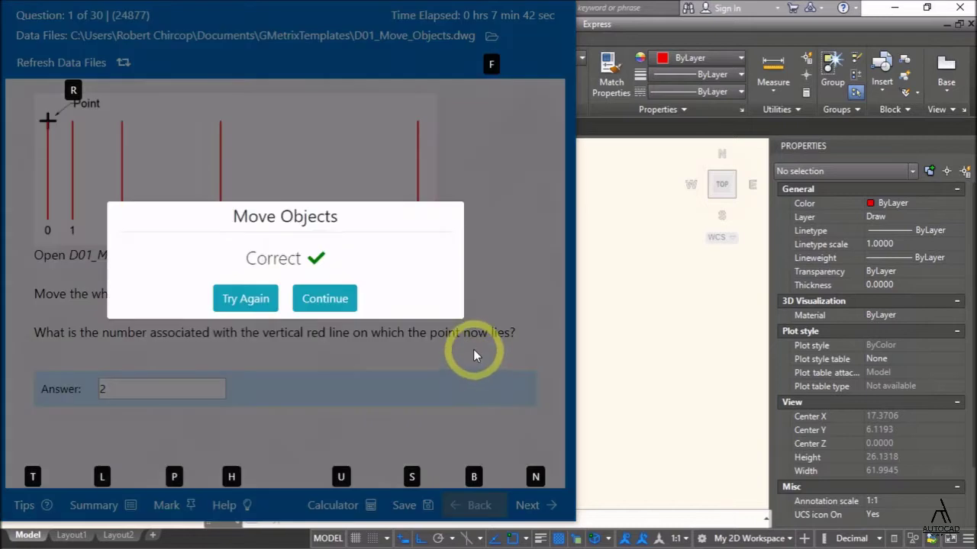
click(307, 297)
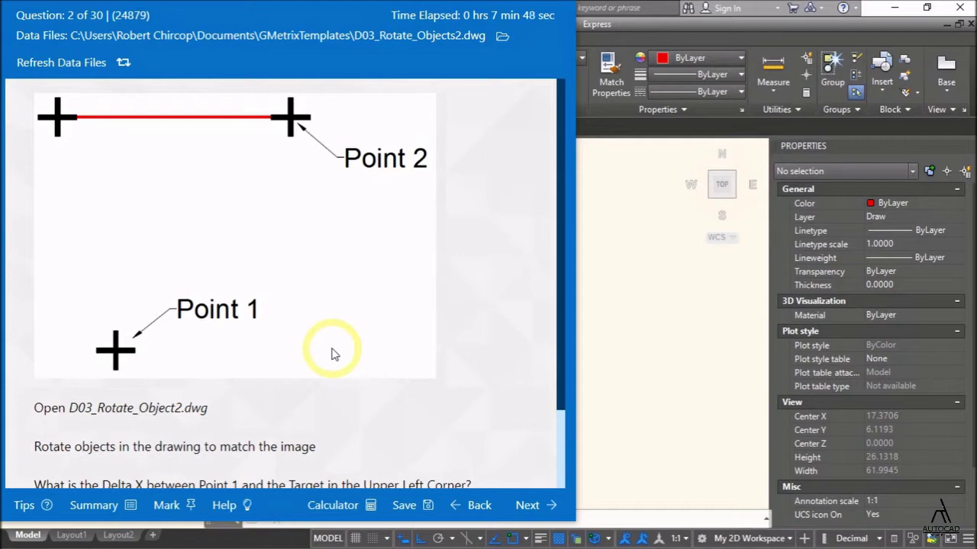
key(alt+Tab)
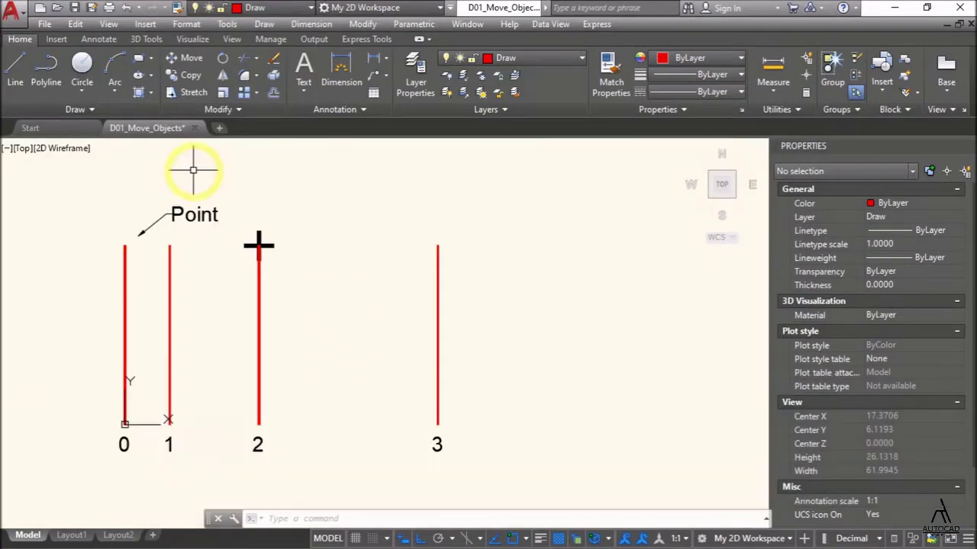
Step: Close D01_Move_Objects without saving and open D03_Rotate_Objects2.dwg
click(195, 128)
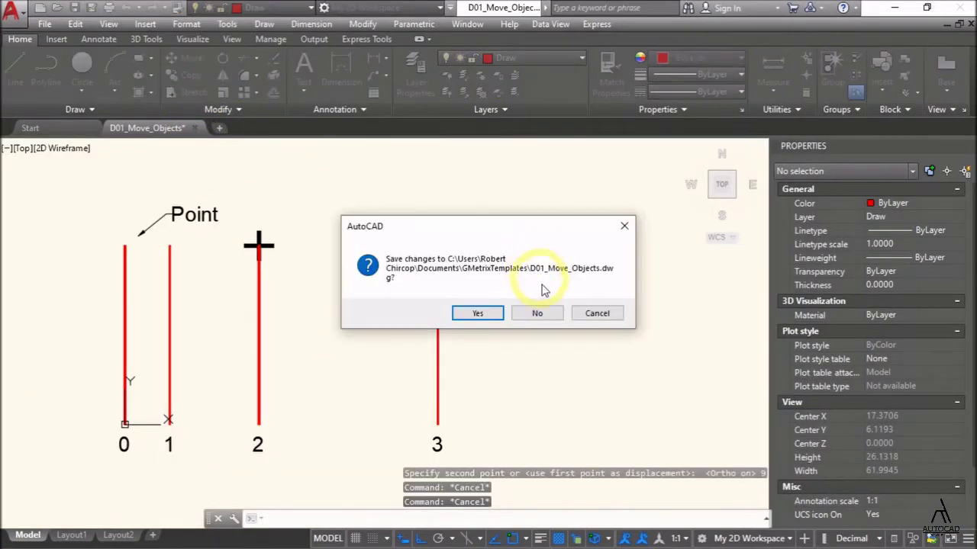
click(541, 313)
key(alt+Tab)
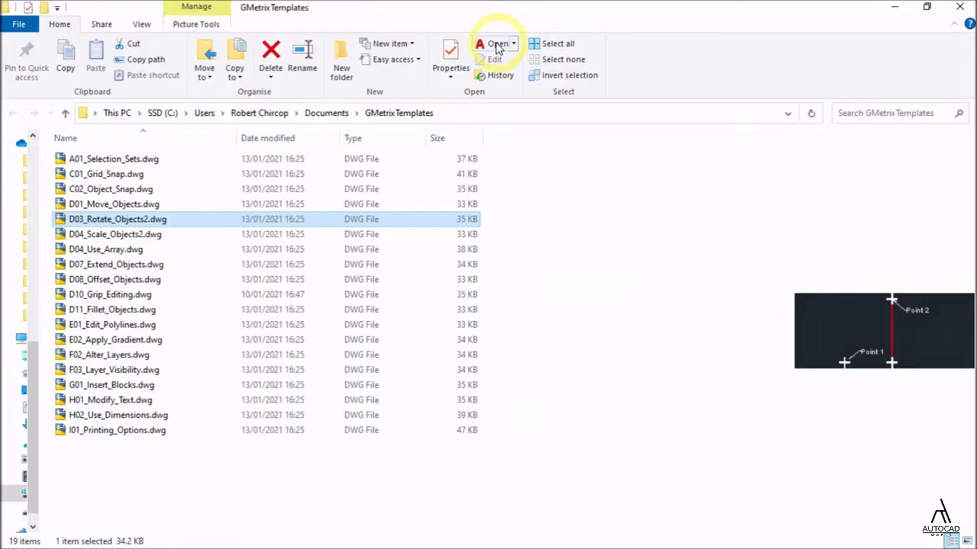
click(496, 46)
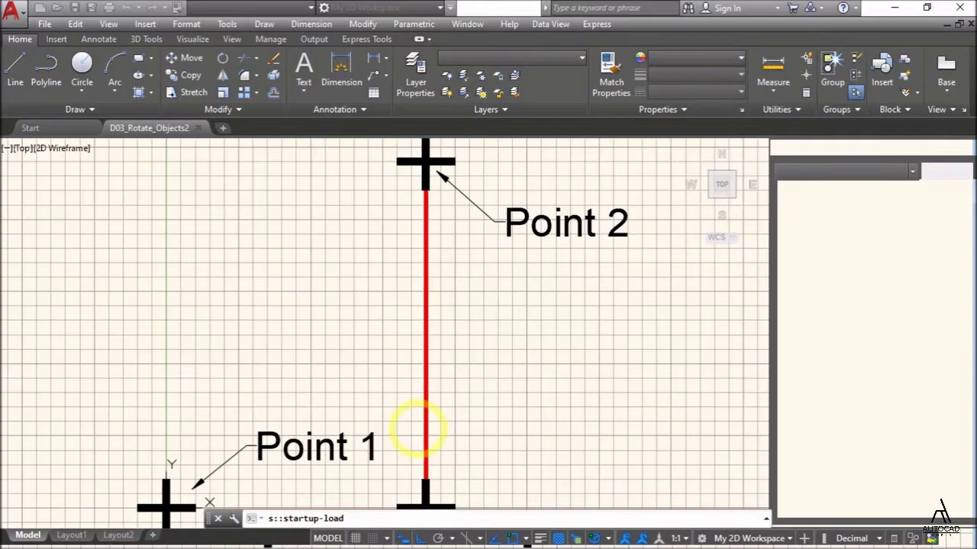
Step: Turn off the grid and close the Properties panel to widen the drawing area
click(372, 538)
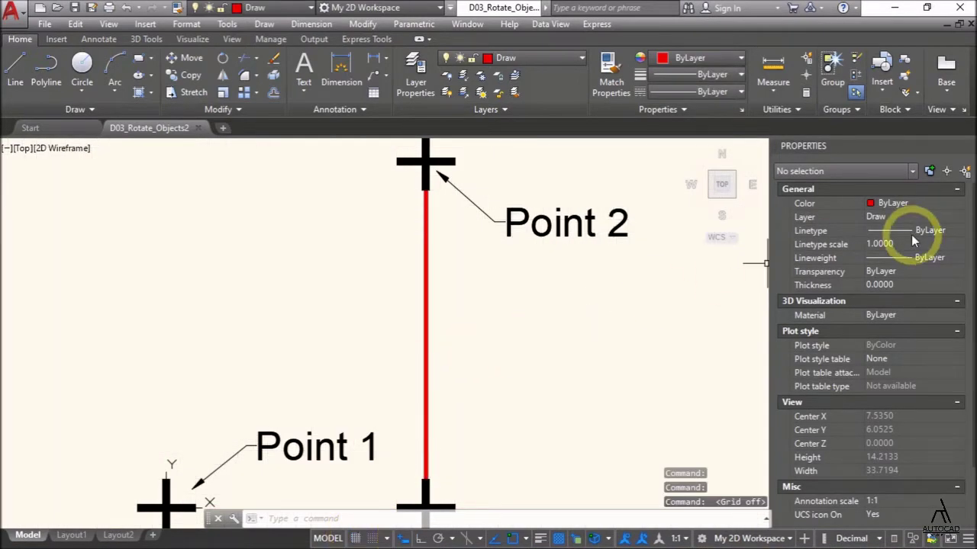
mouse_move(870, 146)
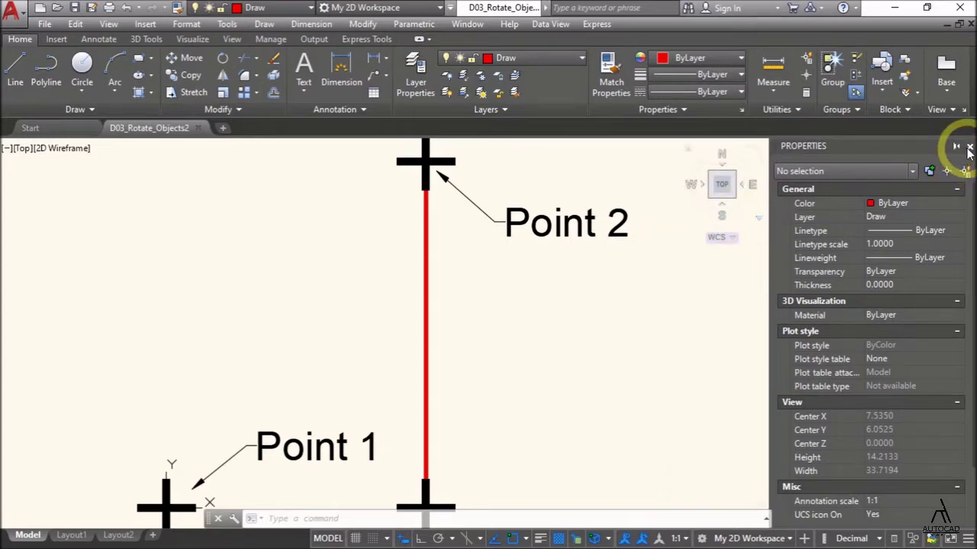
click(968, 146)
key(alt+Tab)
key(alt+Tab)
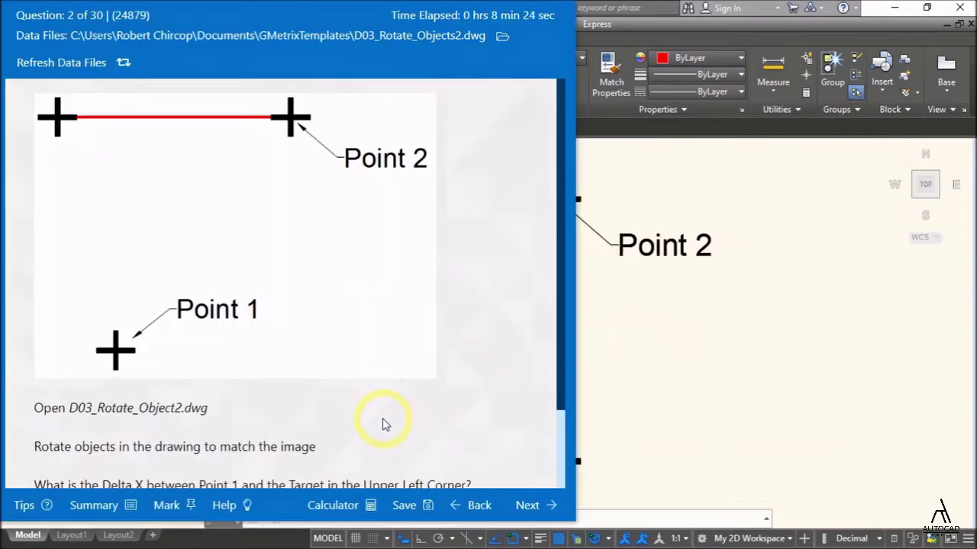
Step: Scroll through question 2's reference image and its Delta X question
scroll(385, 425, down, 1)
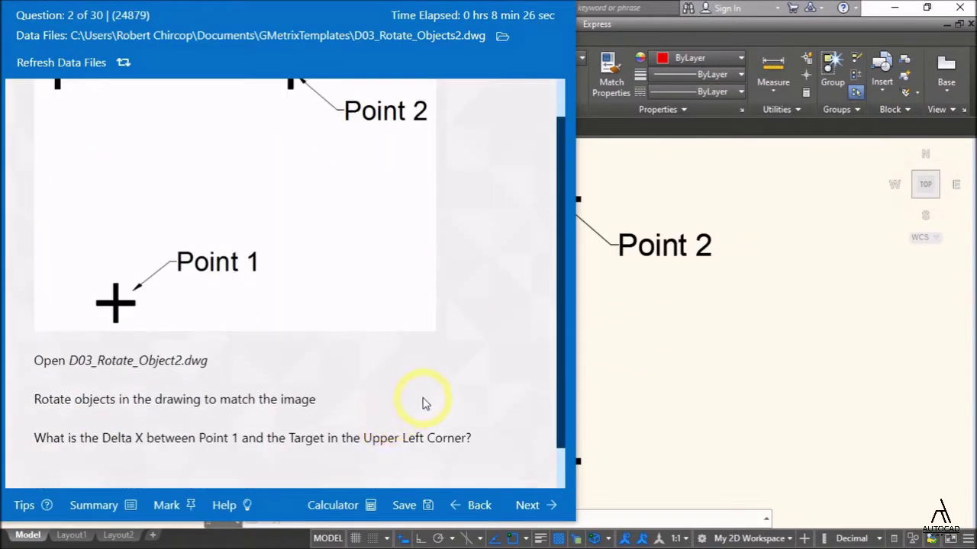
scroll(425, 403, up, 1)
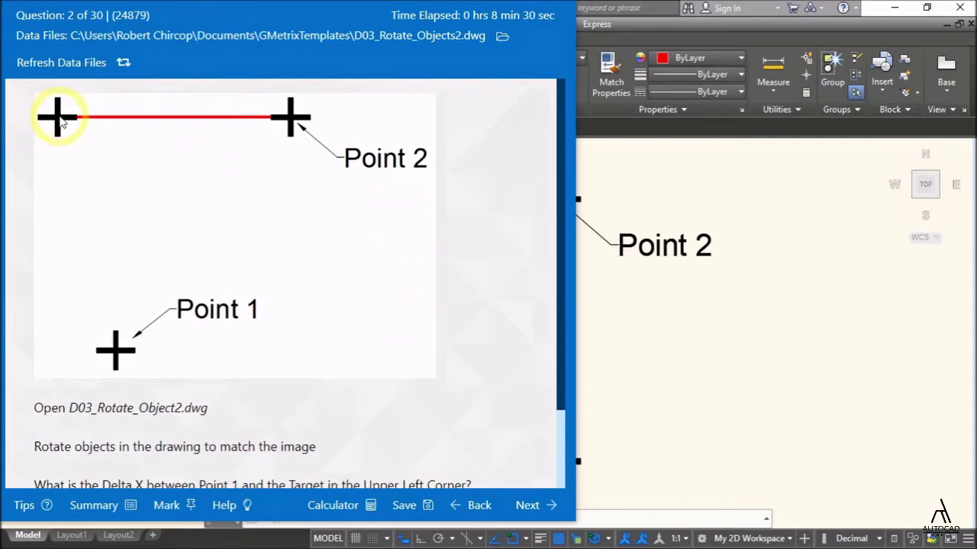
scroll(369, 273, down, 1)
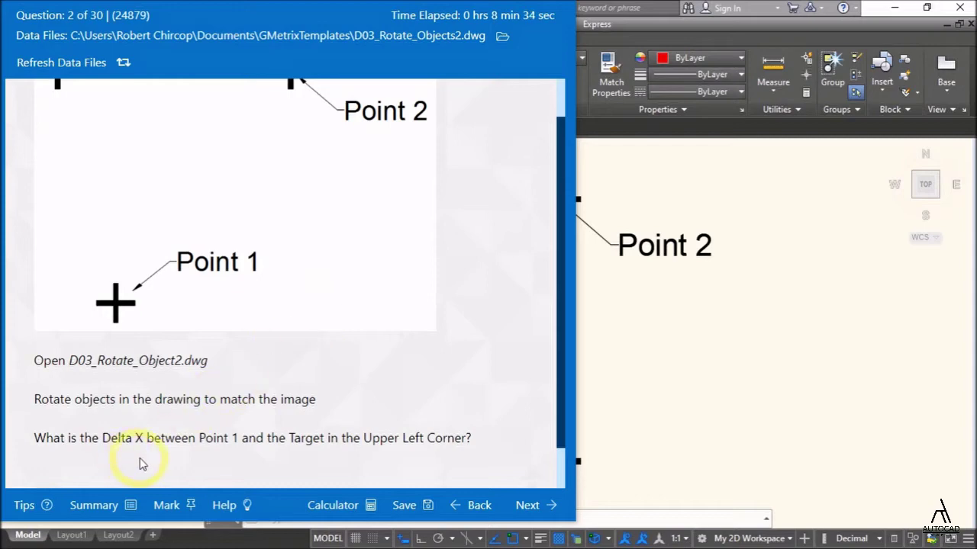
scroll(176, 459, up, 1)
scroll(177, 453, down, 1)
scroll(177, 458, up, 1)
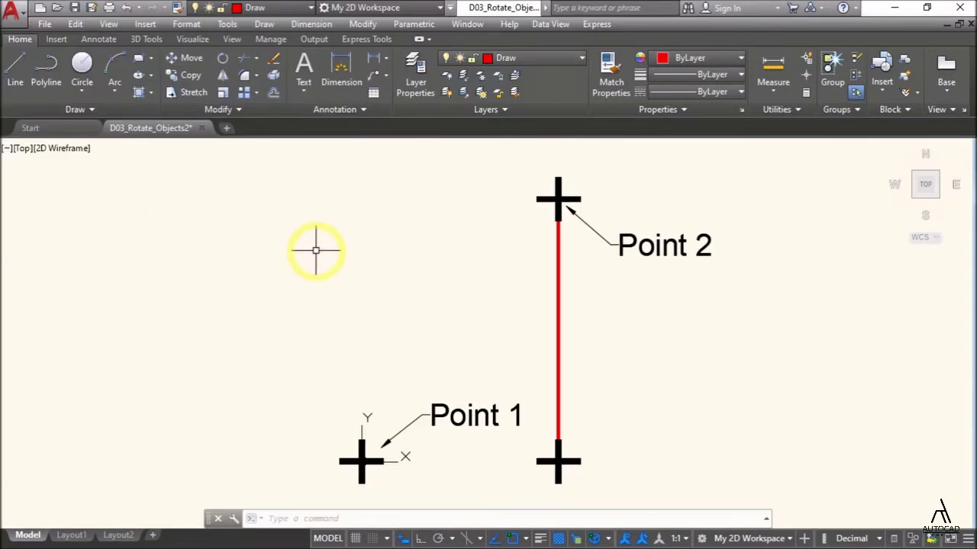
text(ro)
Step: Rotate the red line about Point 2 with Ortho so it runs horizontally left
key(Return)
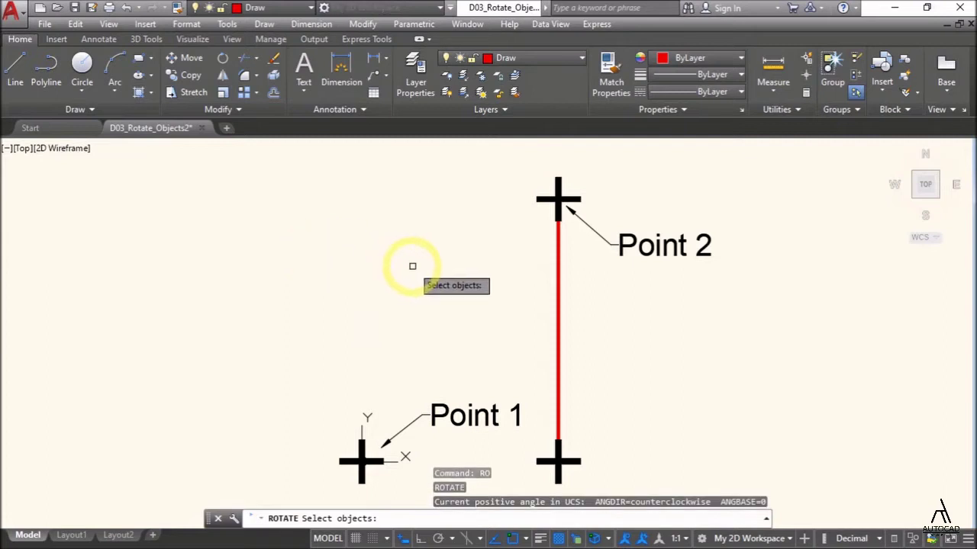
click(557, 347)
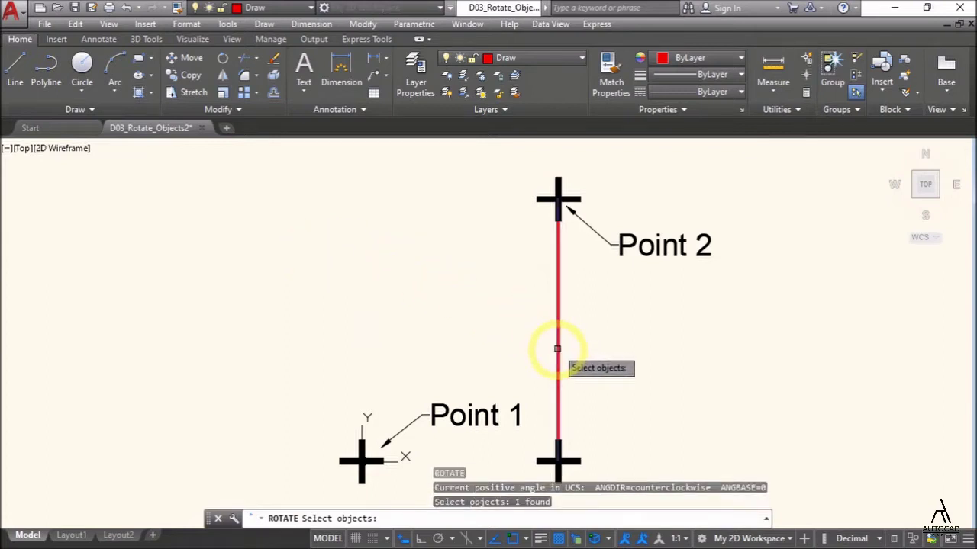
key(Return)
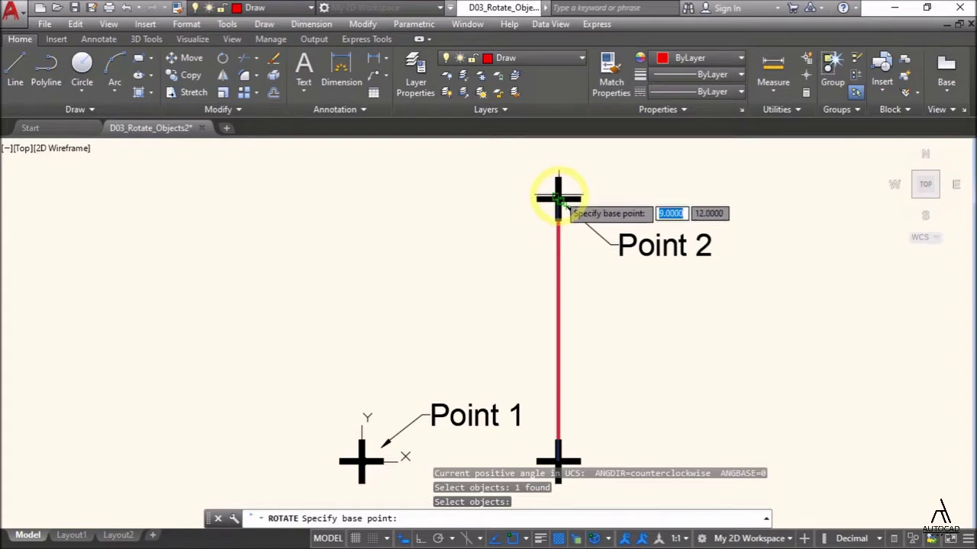
click(557, 199)
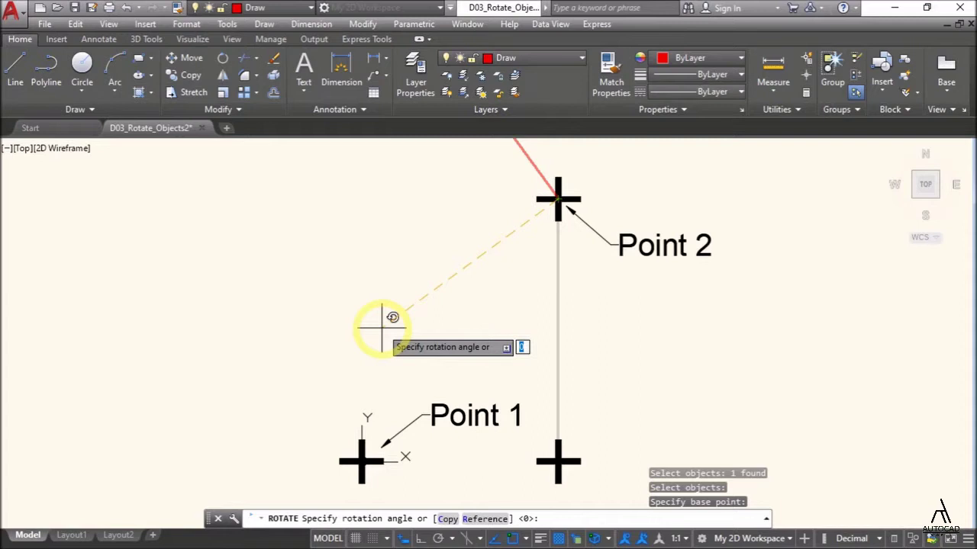
key(F8)
click(611, 385)
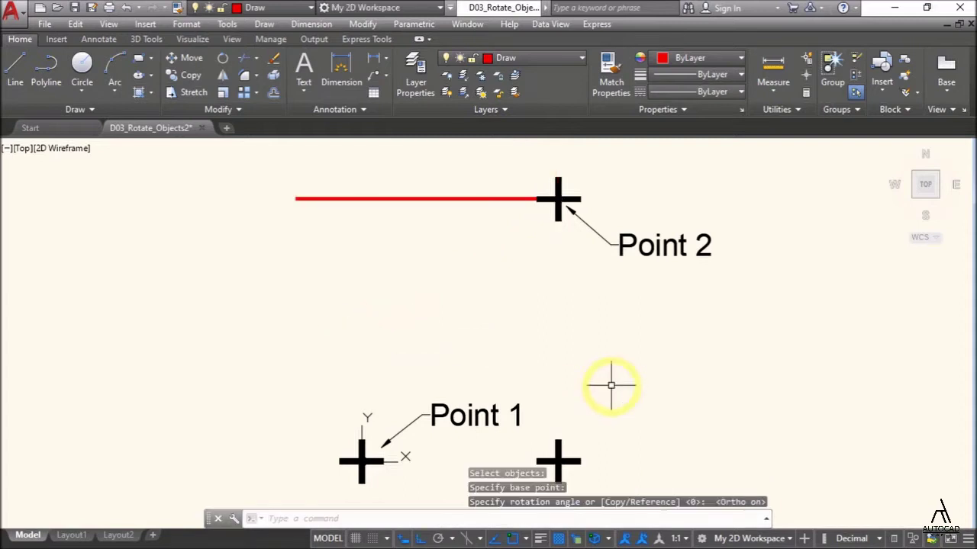
scroll(611, 386, down, 1)
scroll(610, 385, down, 1)
middle_drag(636, 405, 617, 361)
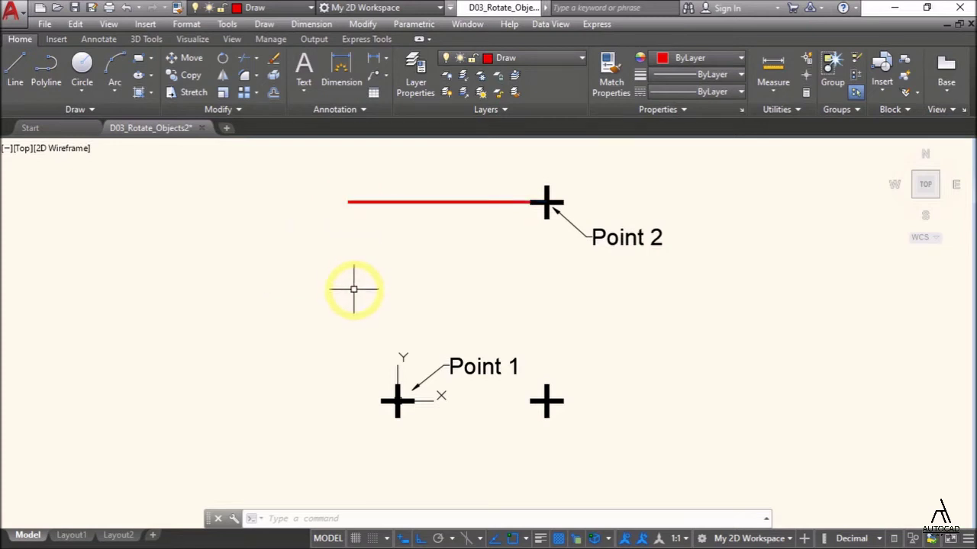
Step: Draw a line from Point 1 to the red line's left endpoint
text(l)
key(Return)
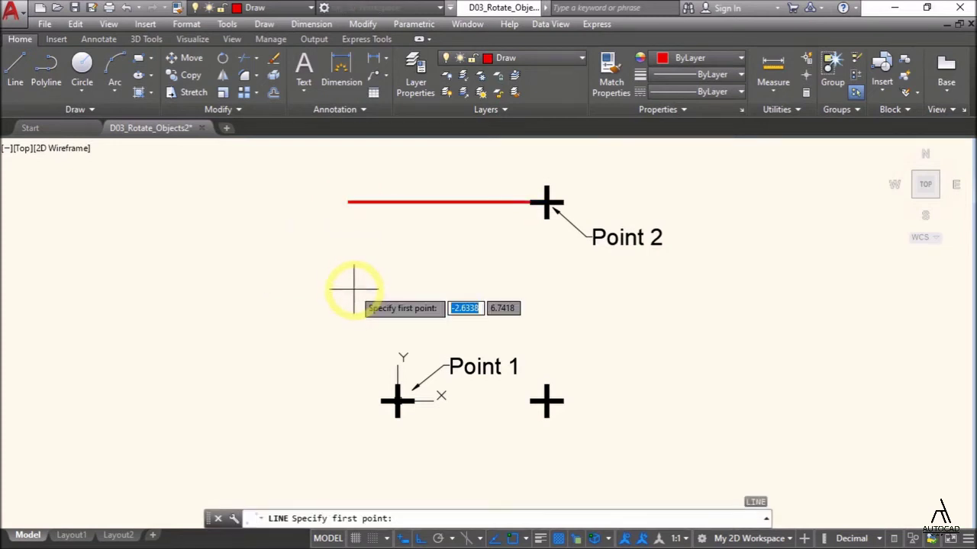
click(397, 398)
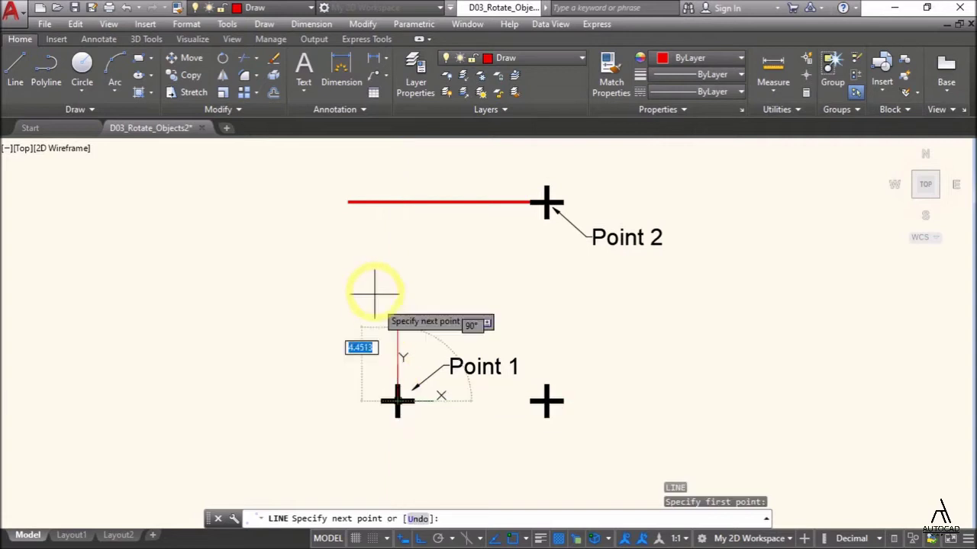
click(348, 202)
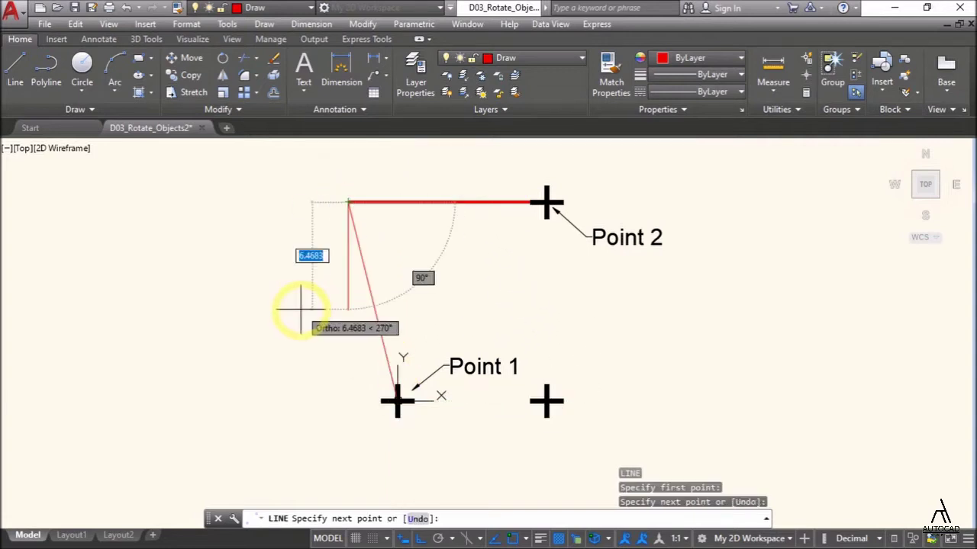
key(Return)
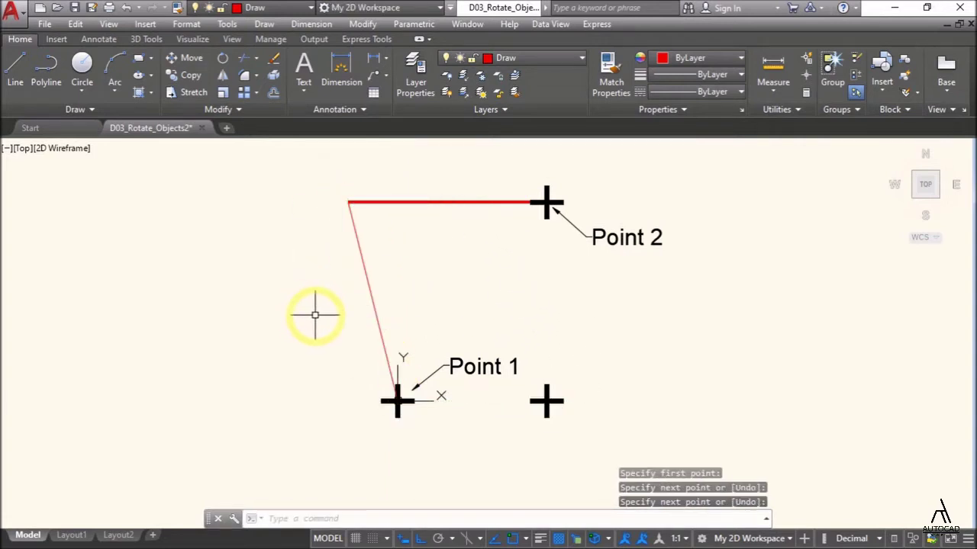
text(list)
Step: List the new line's properties to read Delta X -3.0000, then focus the GMetrix answer field
key(Return)
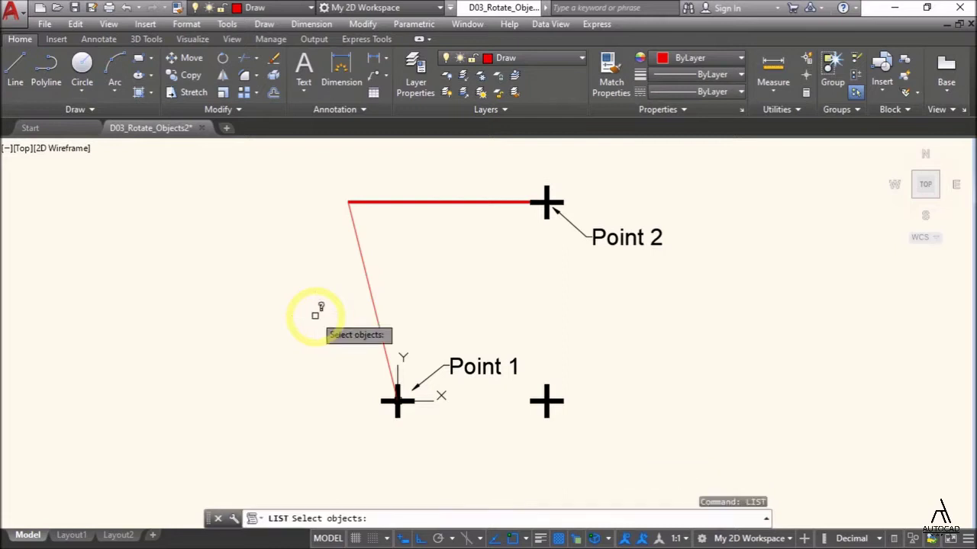
click(371, 300)
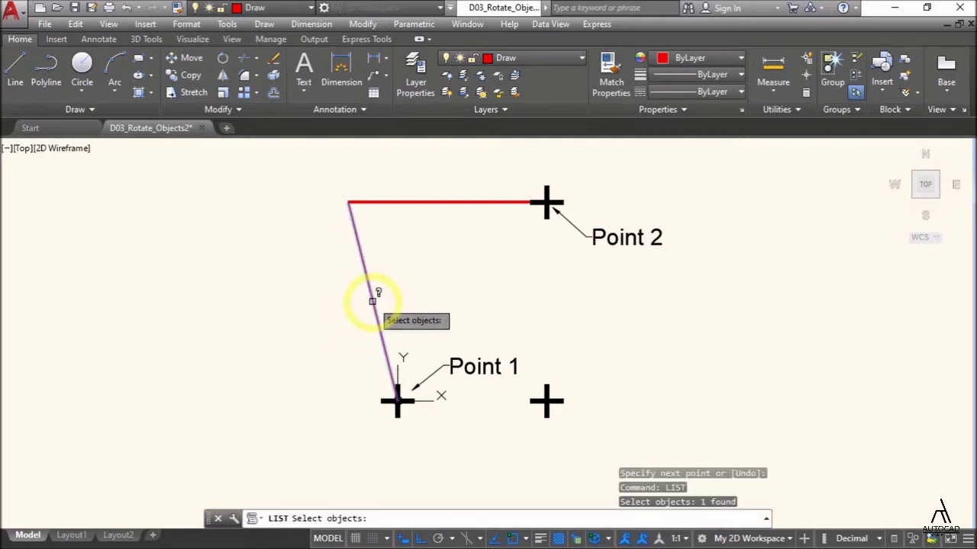
key(Return)
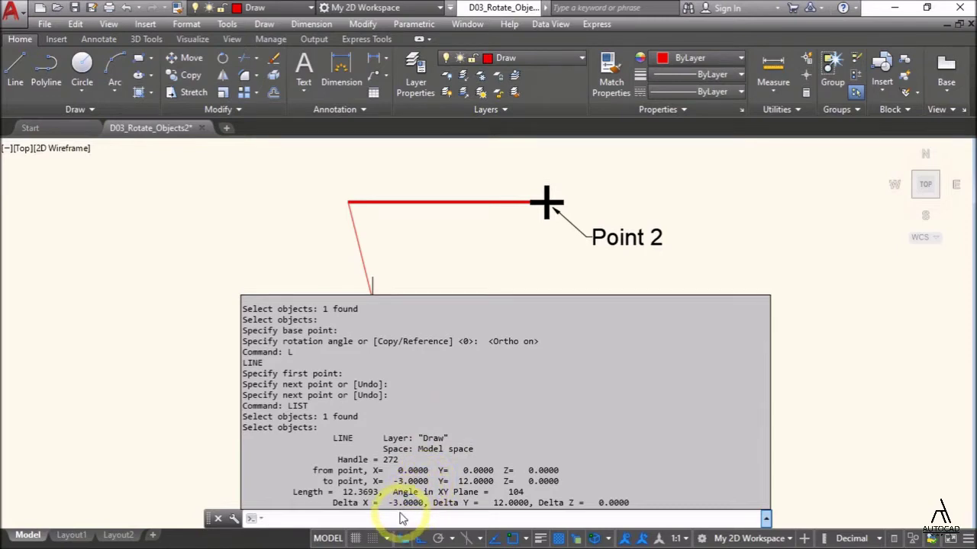
key(alt+Tab)
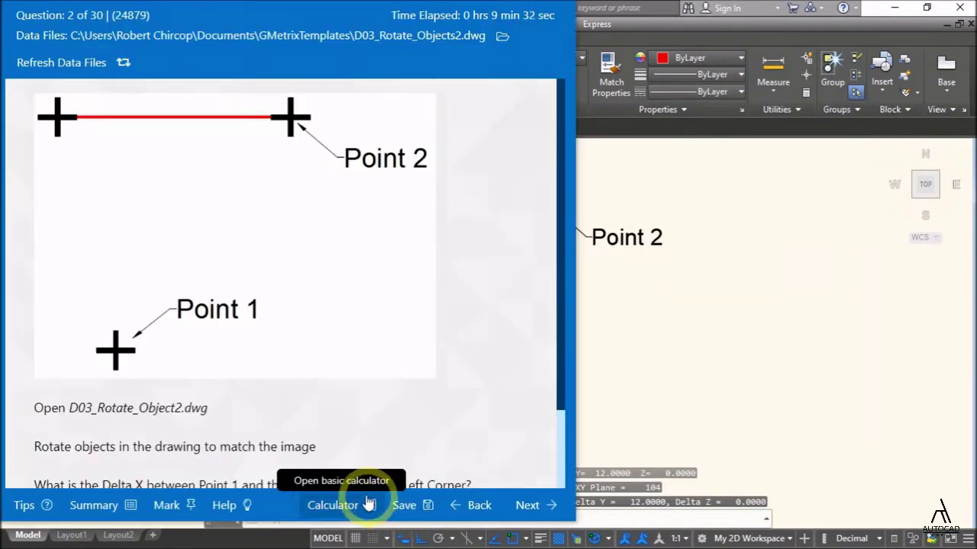
scroll(238, 381, down, 1)
scroll(238, 382, down, 1)
click(180, 459)
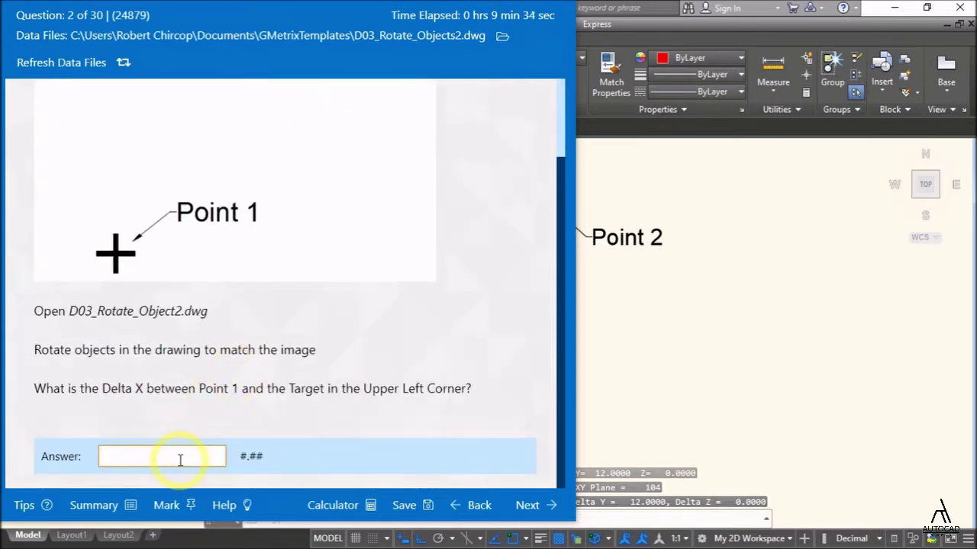
Step: Submit -3.00 for question 2, move on to question 3, and close D03_Rotate_Objects2
text(-3.)
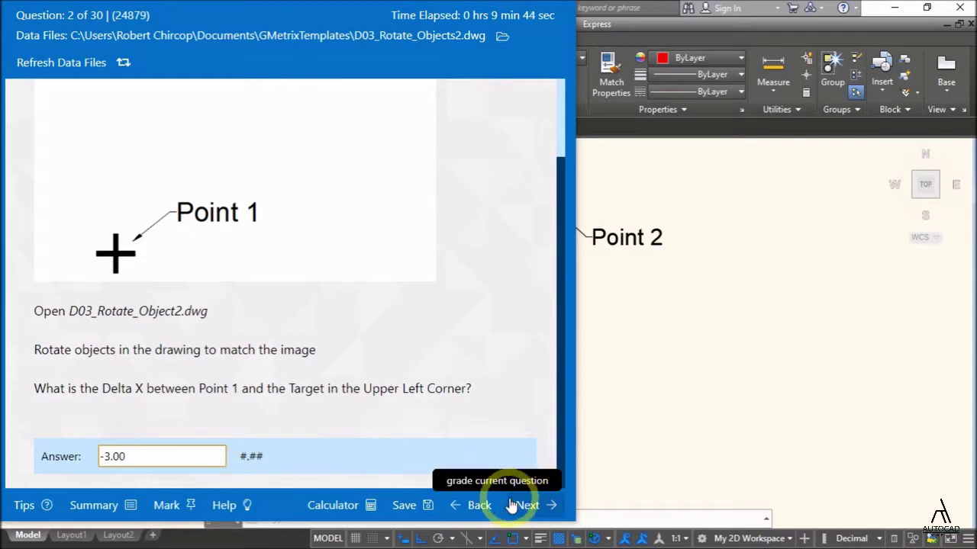
click(532, 509)
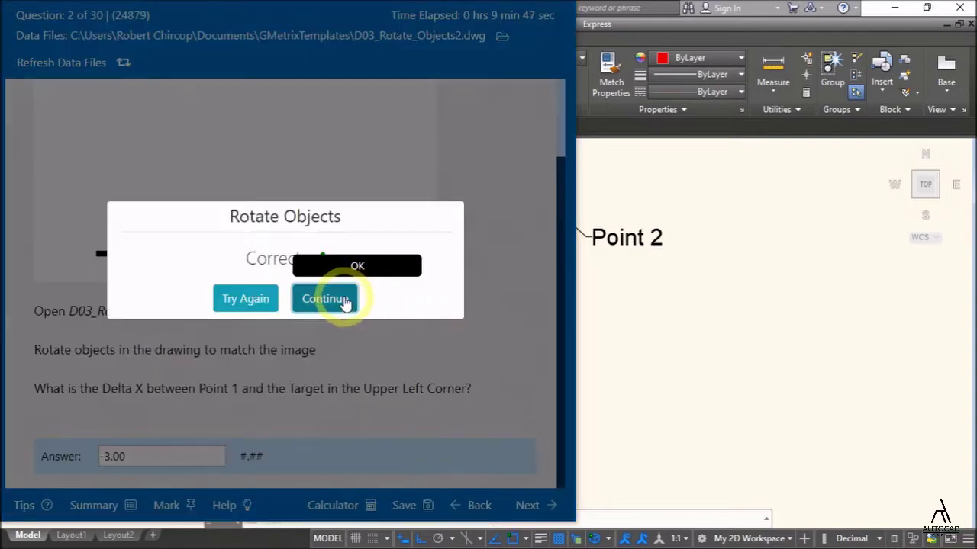
click(345, 301)
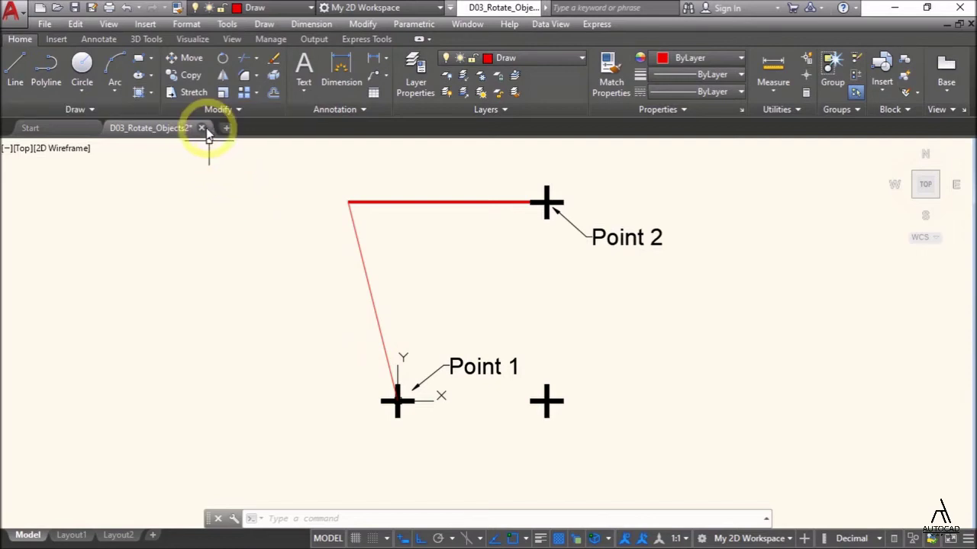
click(202, 128)
click(526, 312)
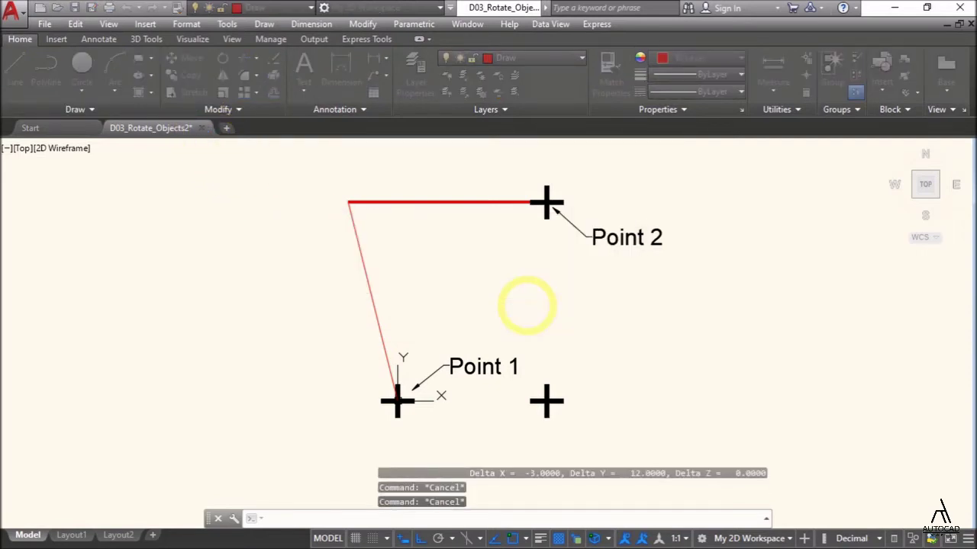
Step: Open D04_Scale_Objects2.dwg from the GMetrixTemplates folder in AutoCAD
key(alt+Tab)
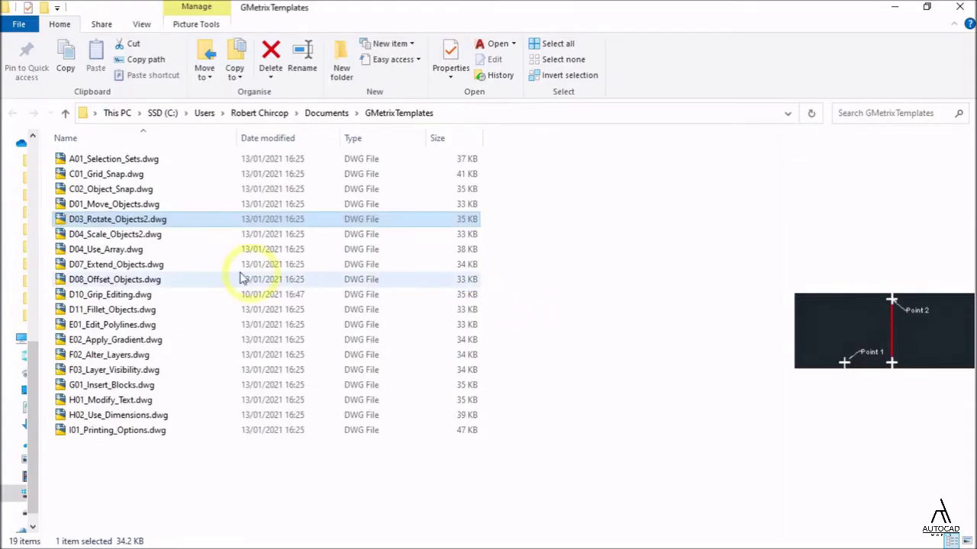
click(154, 236)
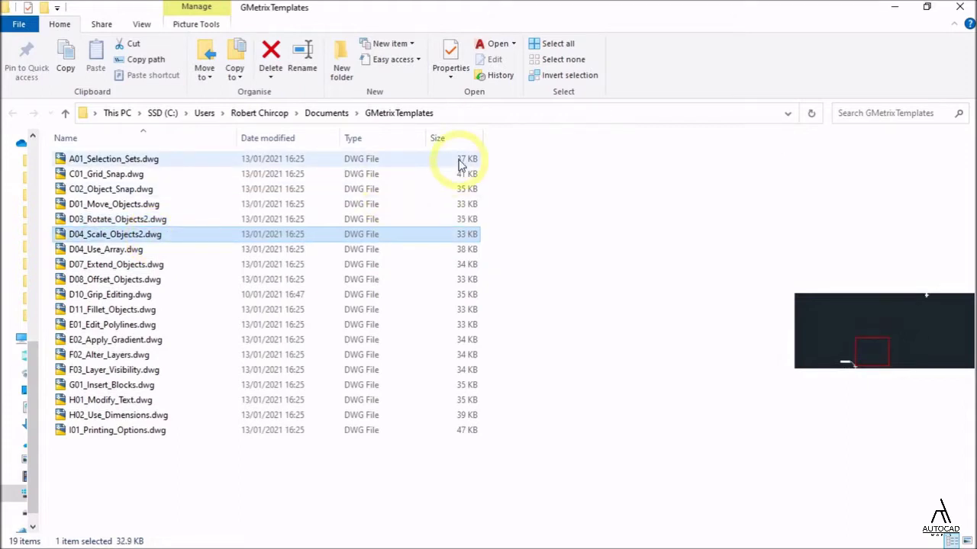
click(500, 43)
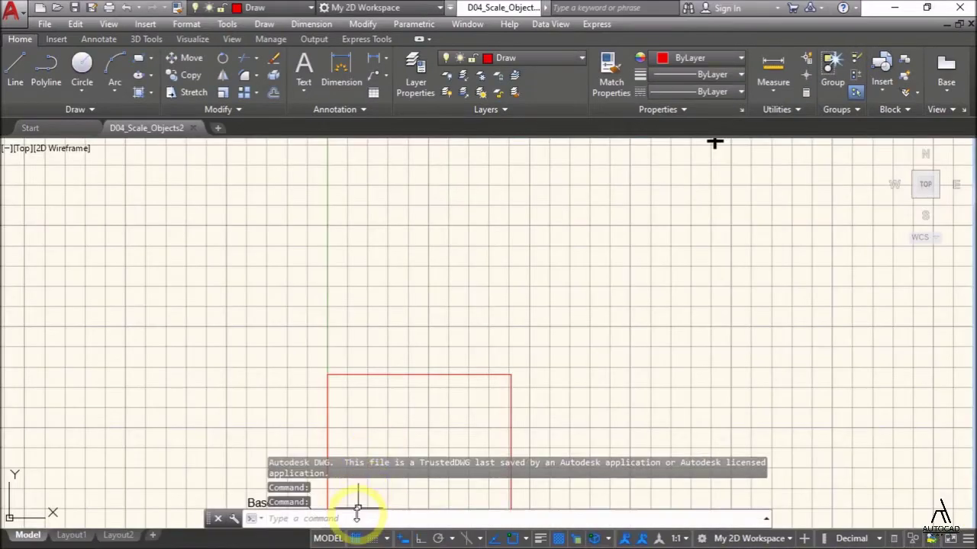
Step: Turn off the drawing grid and review question 3 in GMetrix
click(356, 538)
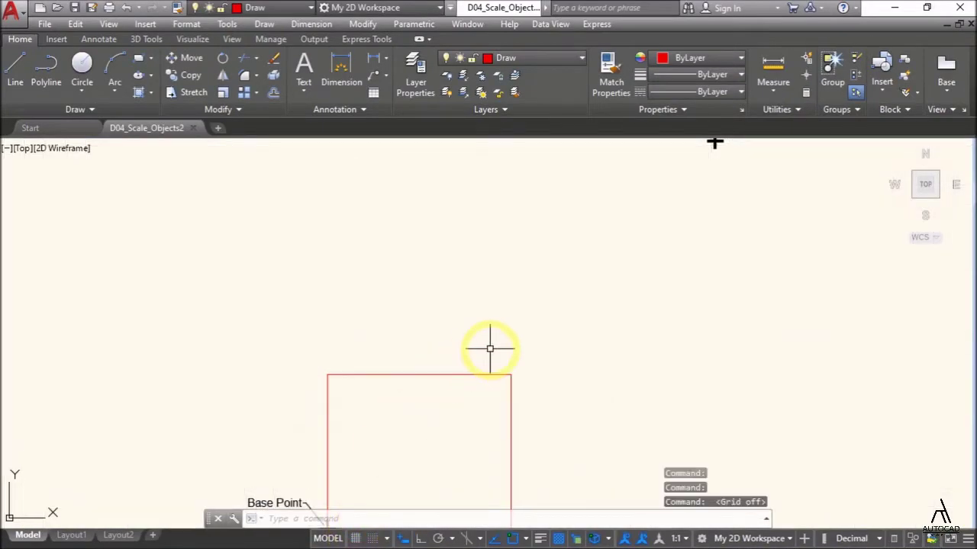
scroll(506, 372, down, 1)
key(alt+Tab)
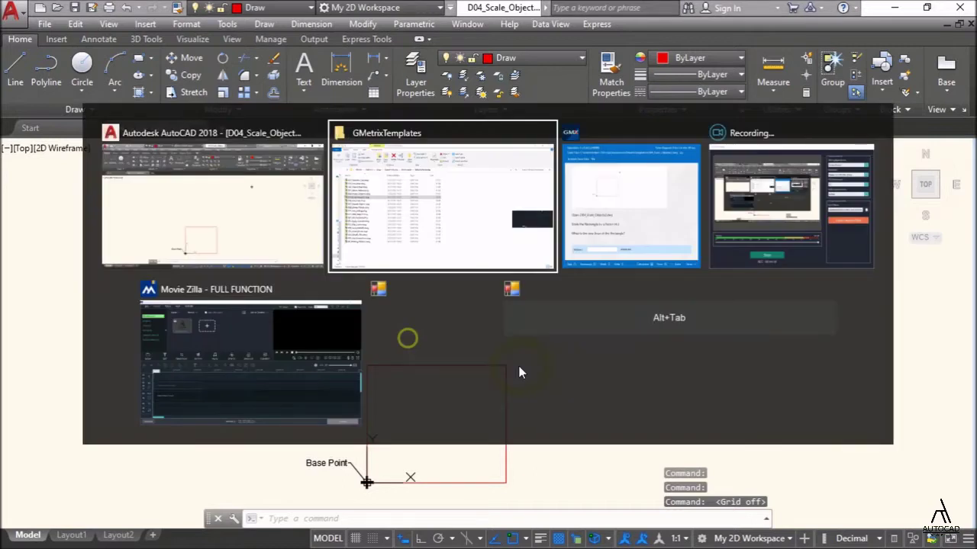
key(alt+Tab)
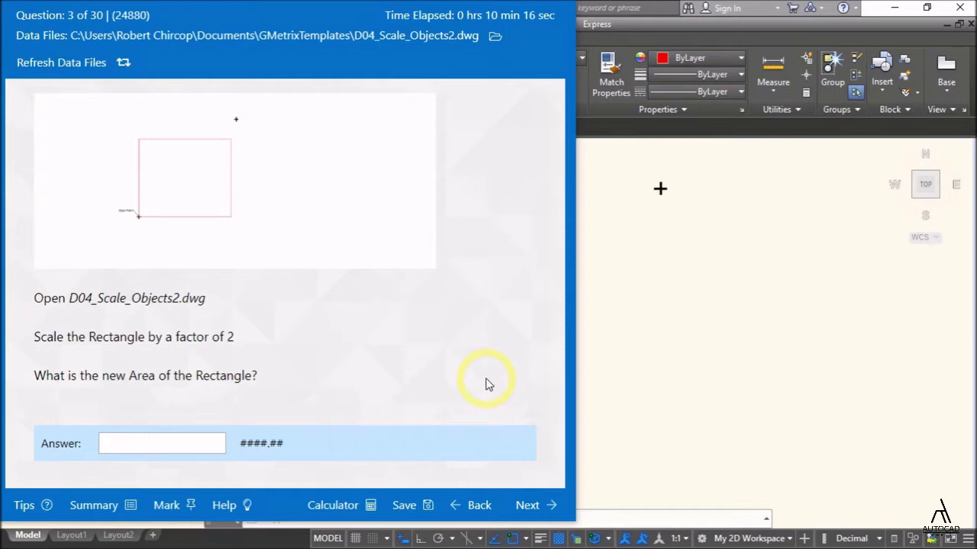
key(alt+Tab)
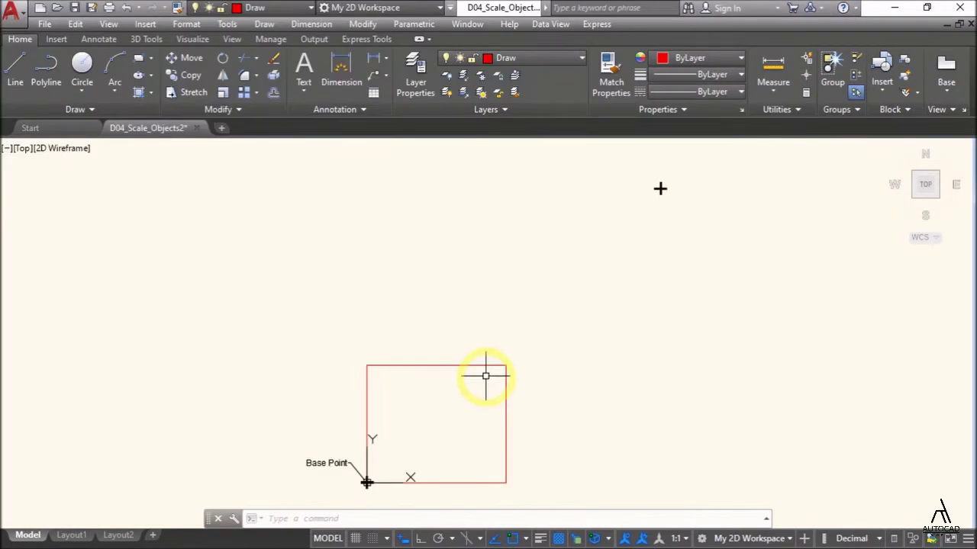
Step: Scale the red rectangle by a factor of 2 about its Base Point corner
text(w)
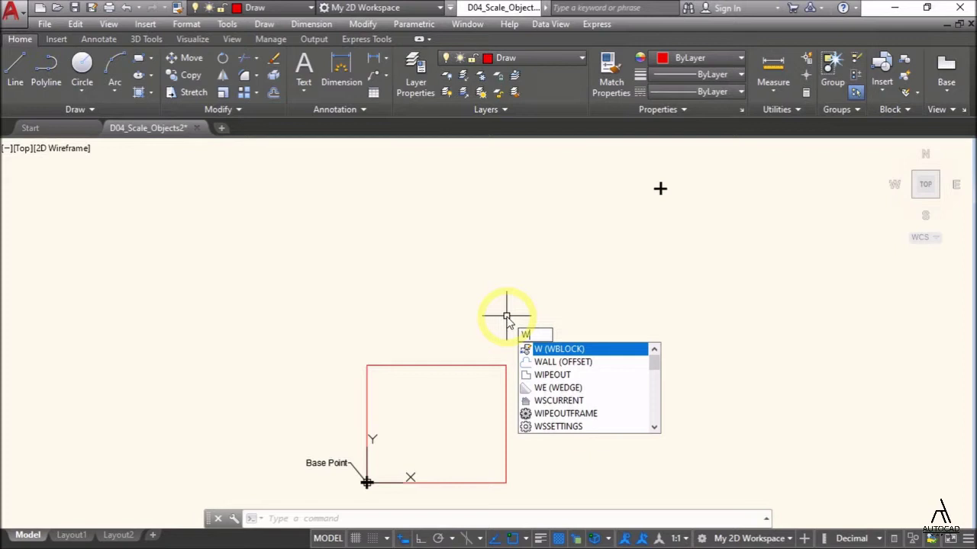
text(s)
key(BackSpace)
key(BackSpace)
text(c)
key(Return)
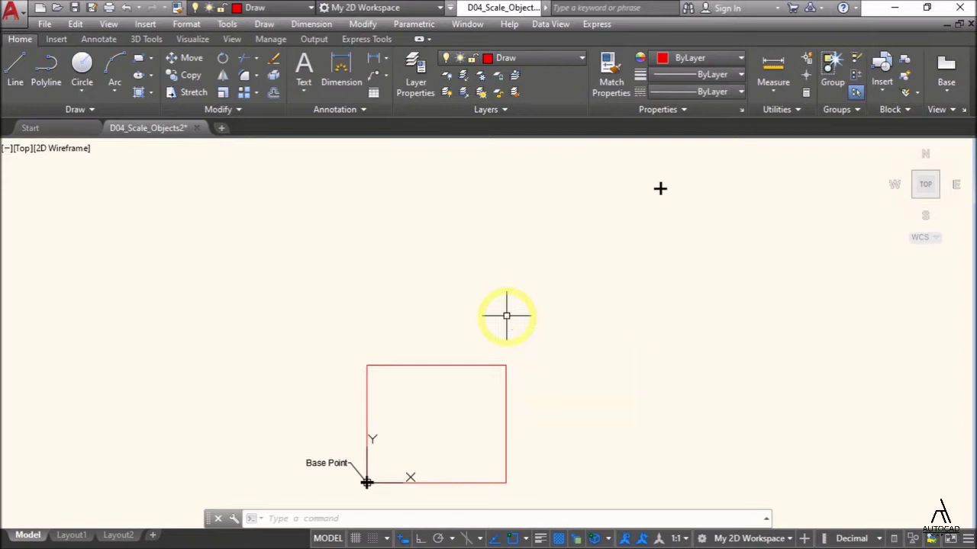
click(506, 371)
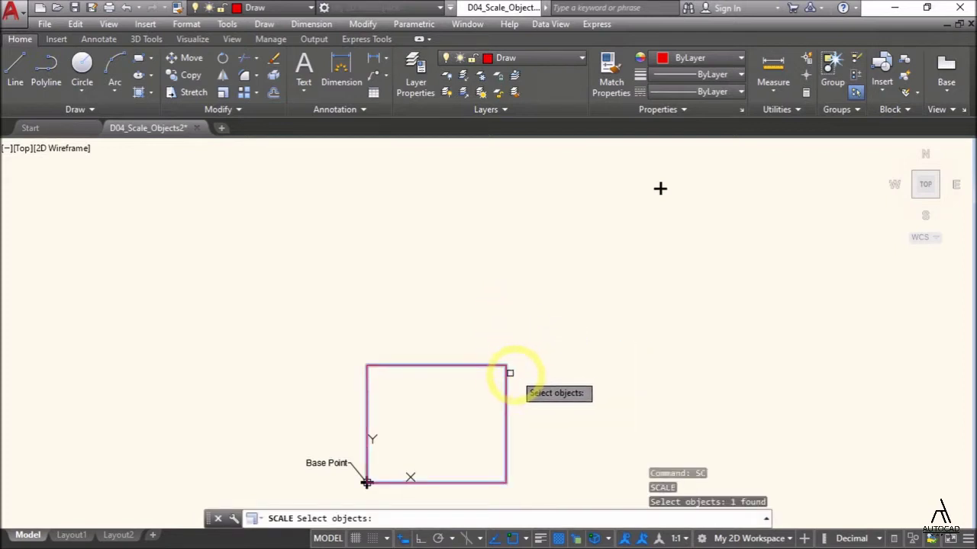
key(Return)
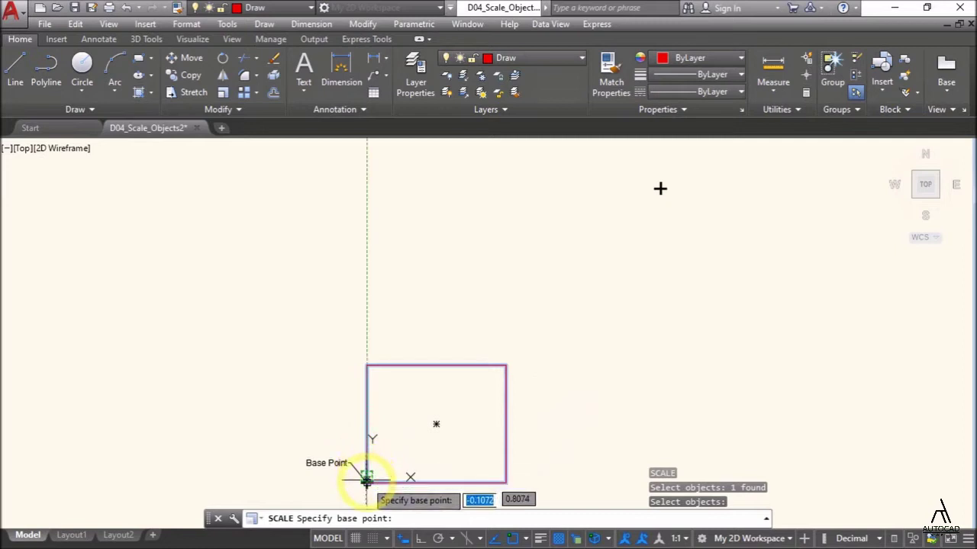
click(367, 478)
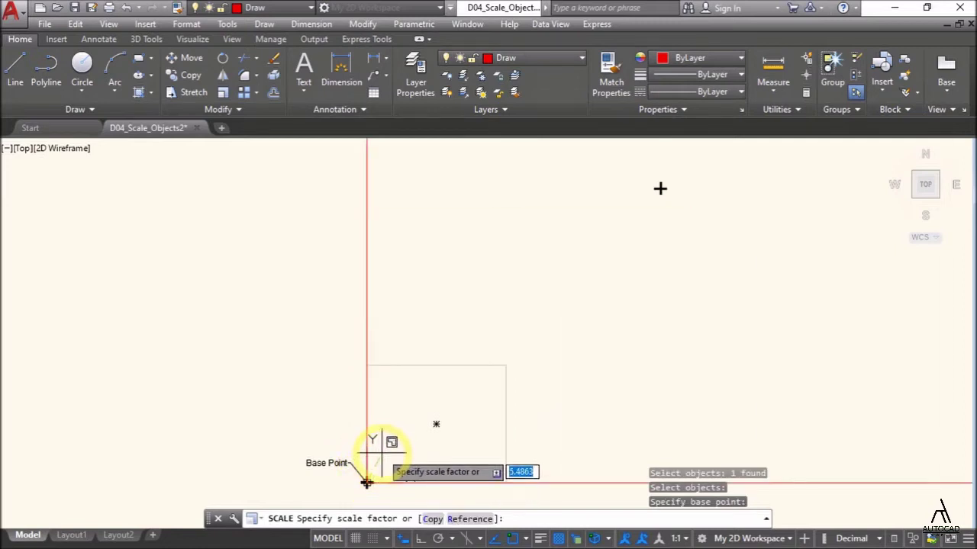
text(2)
key(Return)
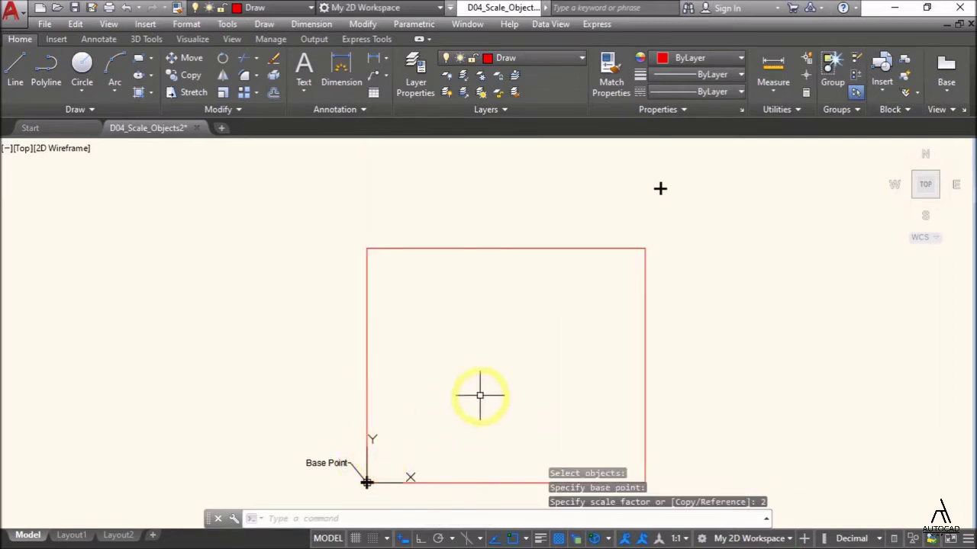
Step: Select the scaled rectangle and show its Properties
key(alt+Tab)
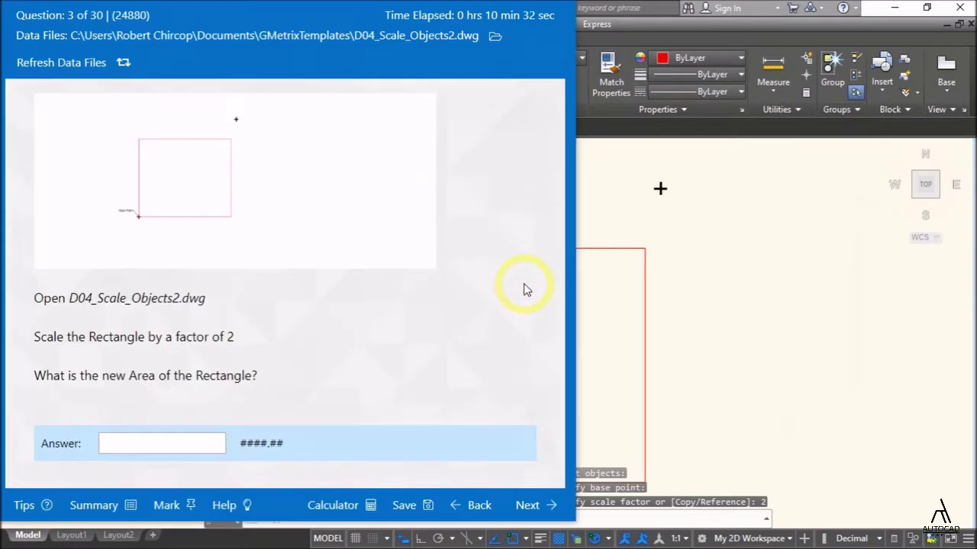
key(alt+Tab)
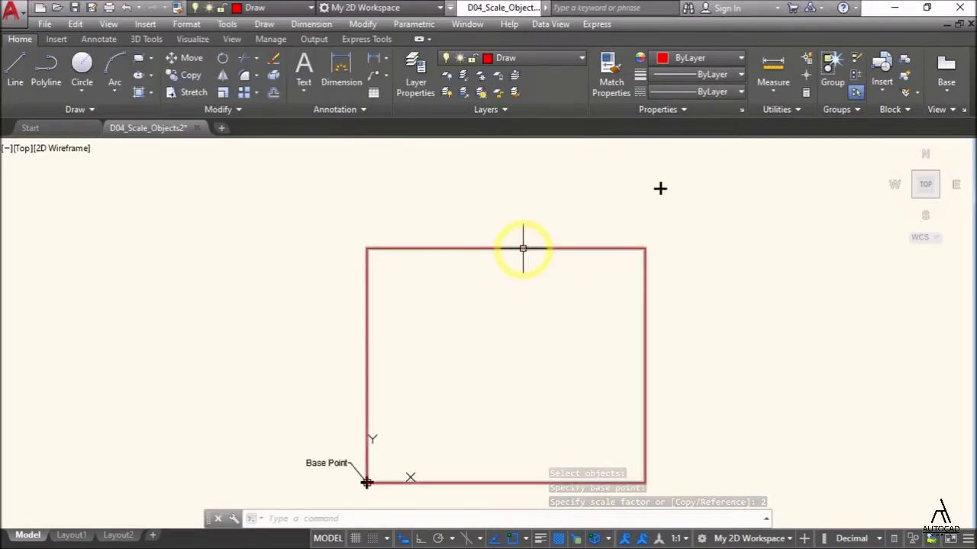
click(523, 248)
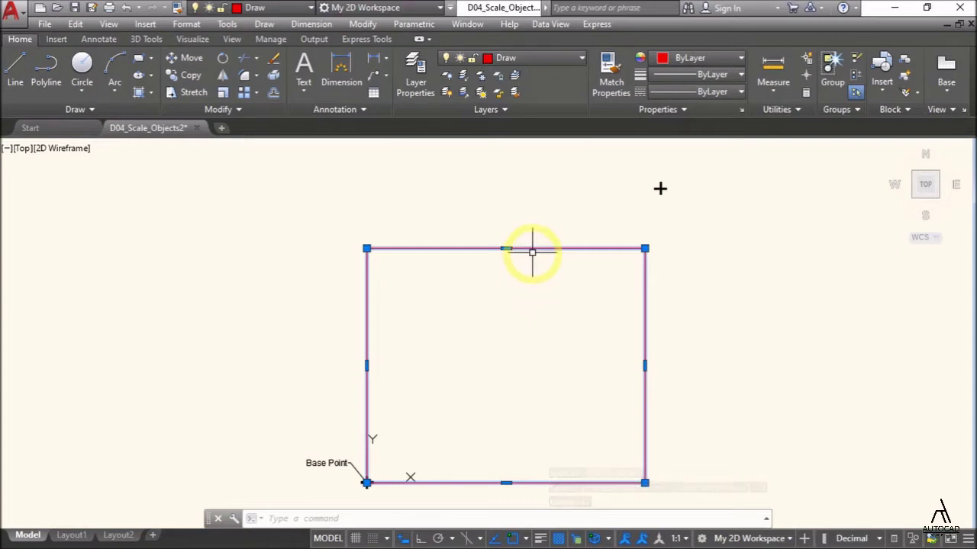
right_click(532, 250)
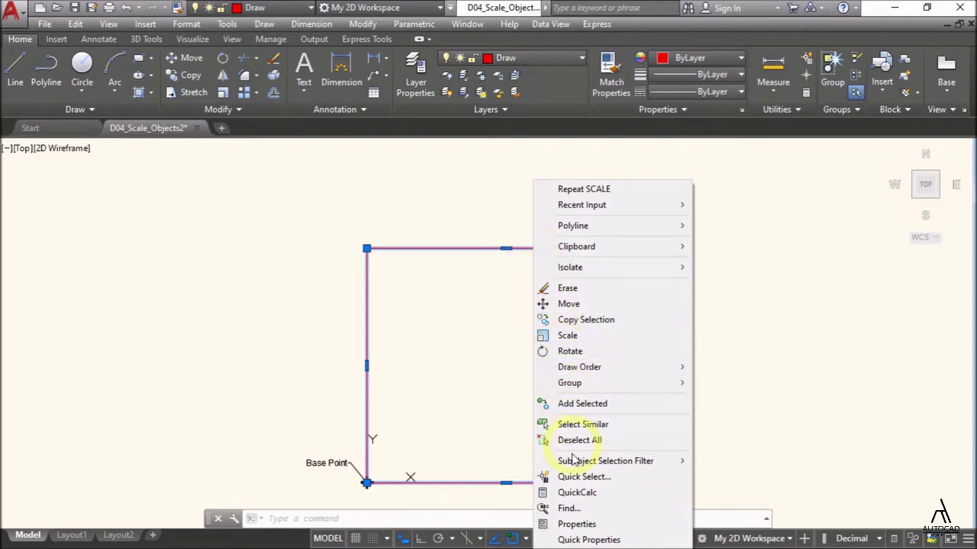
click(577, 524)
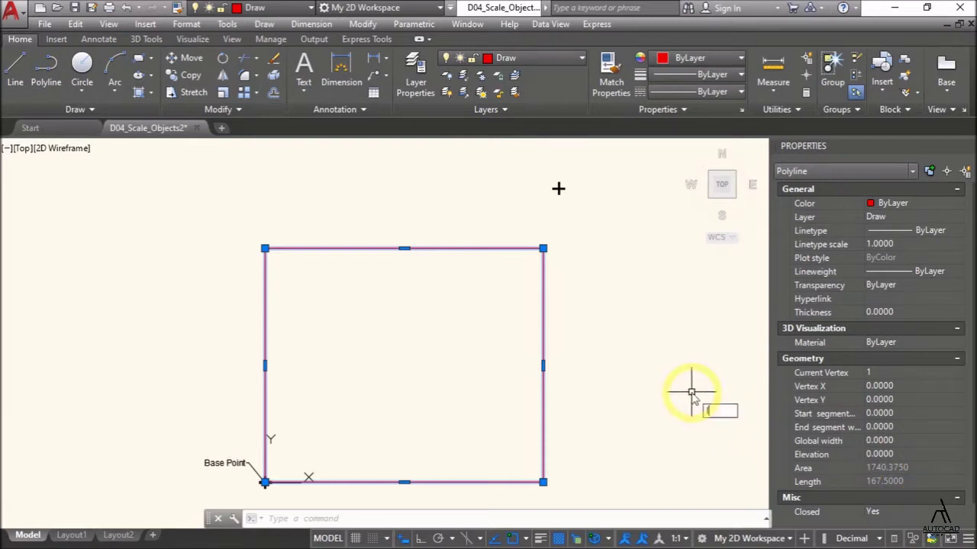
Step: List the rectangle with LI and highlight its area of 1740.3750
text(i)
key(Return)
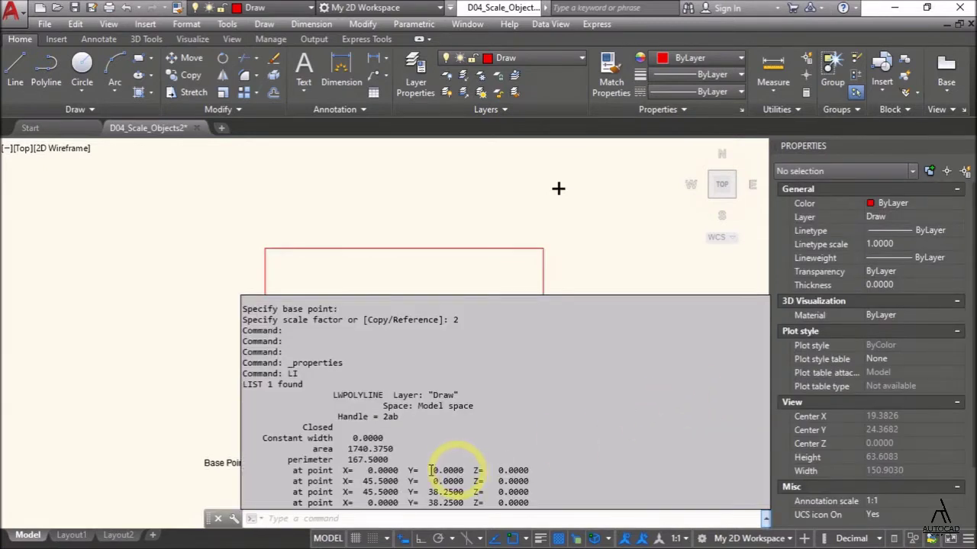
drag(349, 451, 393, 450)
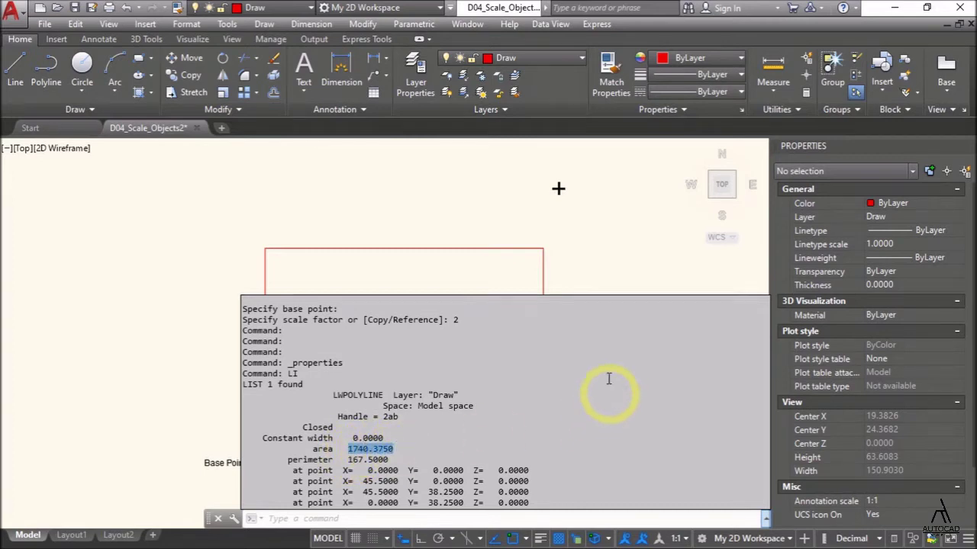
key(alt+Tab)
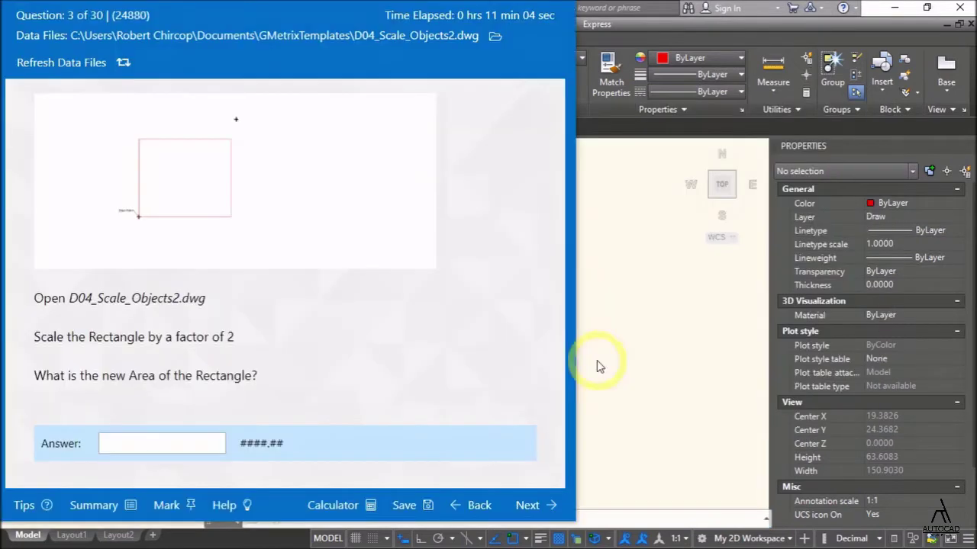
Step: Enter 1740.38 as question 3's answer, have it graded correct, and continue to question 4
click(195, 442)
text(1740.38)
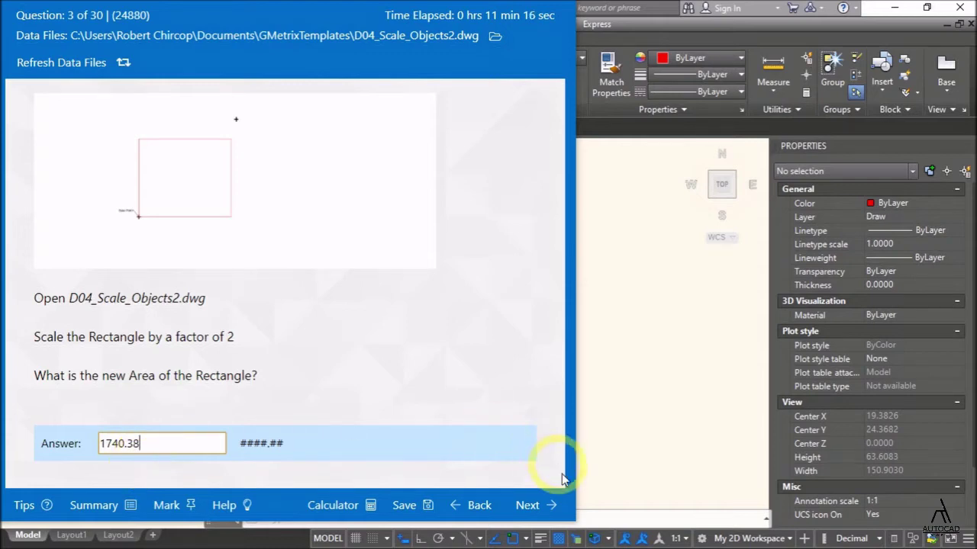
click(534, 505)
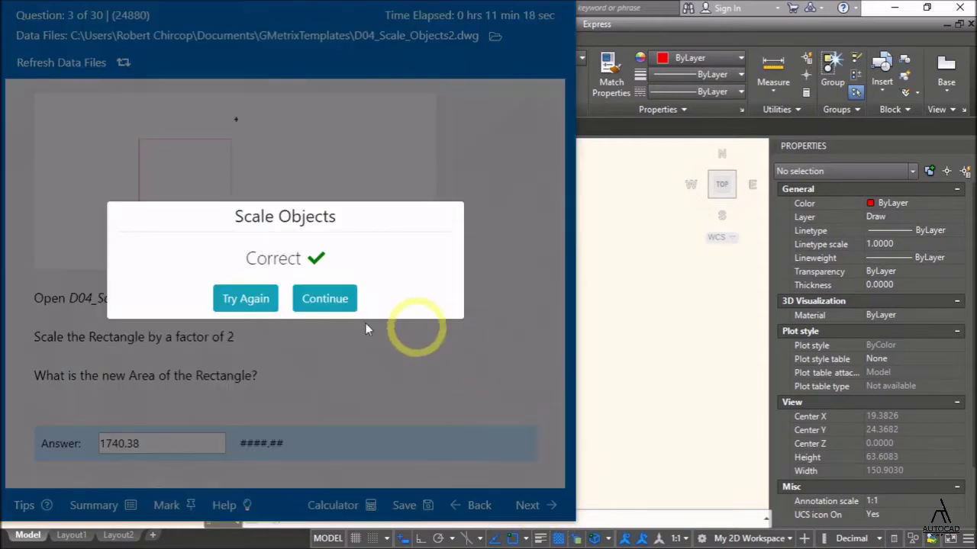
click(320, 297)
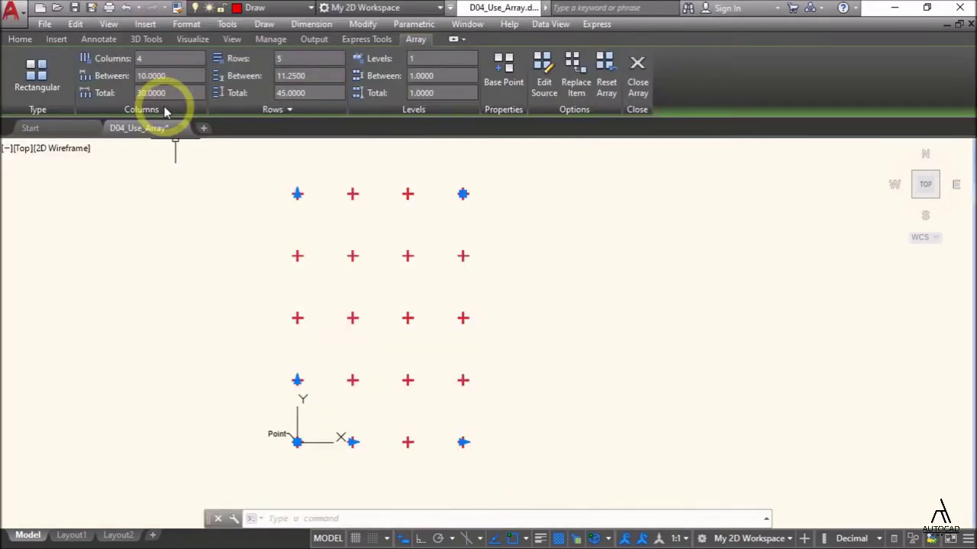
click(164, 94)
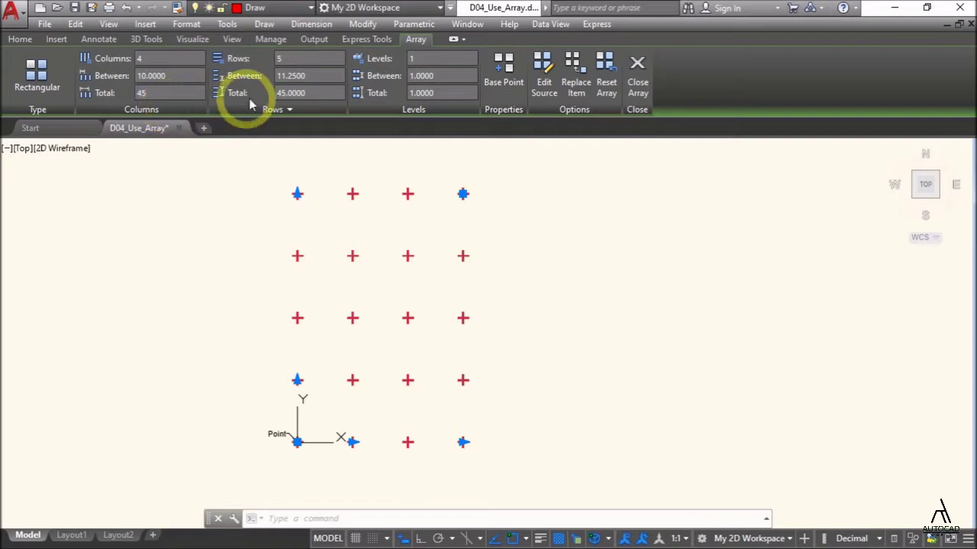
Step: Set the point array's Columns Total to 45 and Rows Total to 30
click(282, 92)
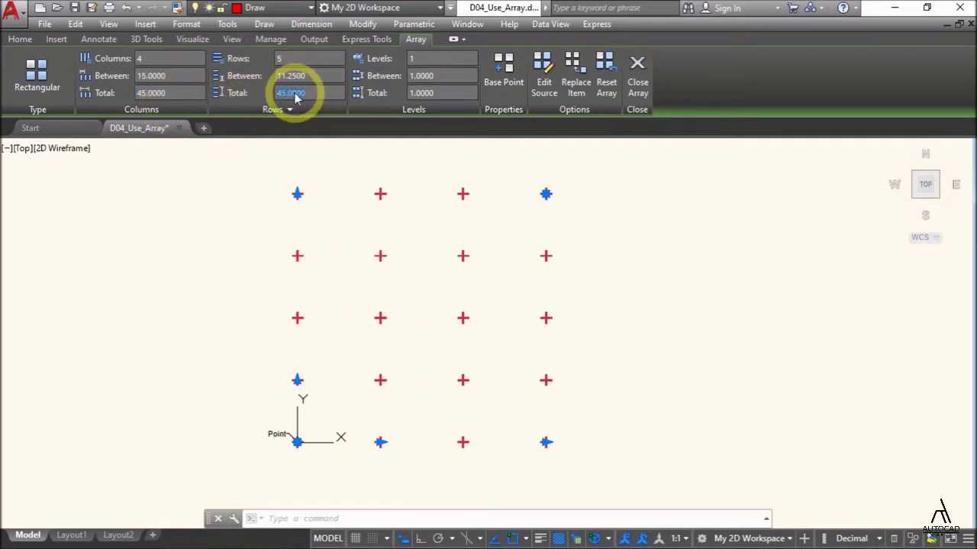
text(30)
key(Return)
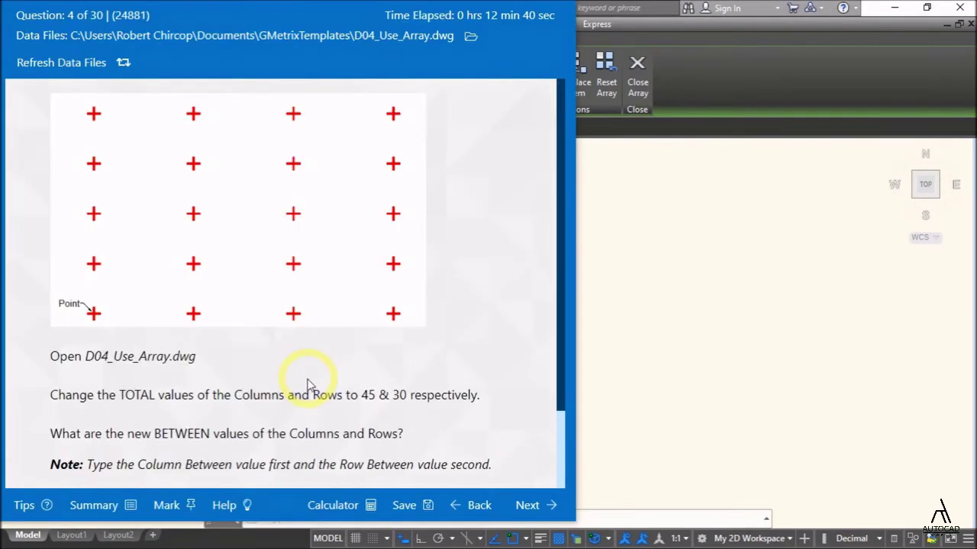
Step: Answer question 4 with spacings 15.000, 7.500 and continue past the Correct result
scroll(309, 384, down, 3)
click(131, 456)
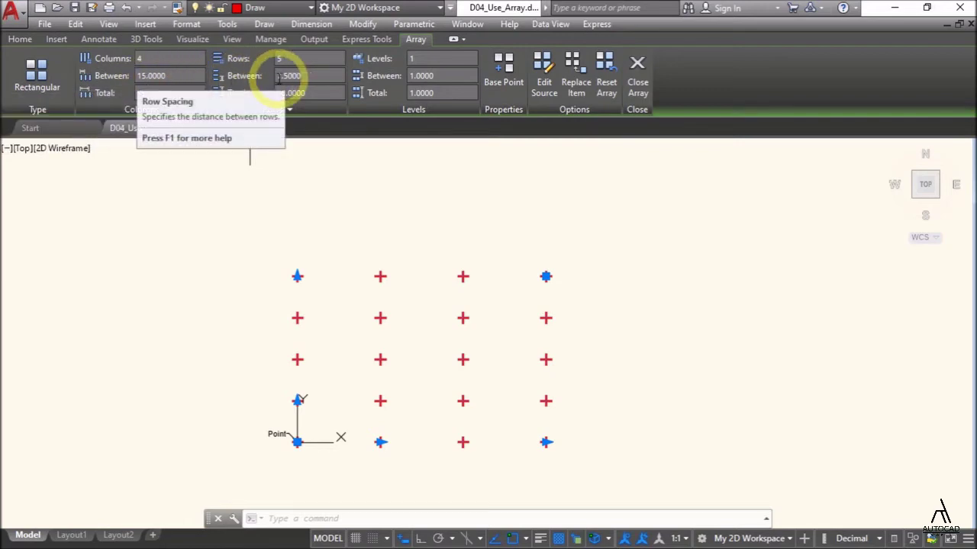
key(alt+Tab)
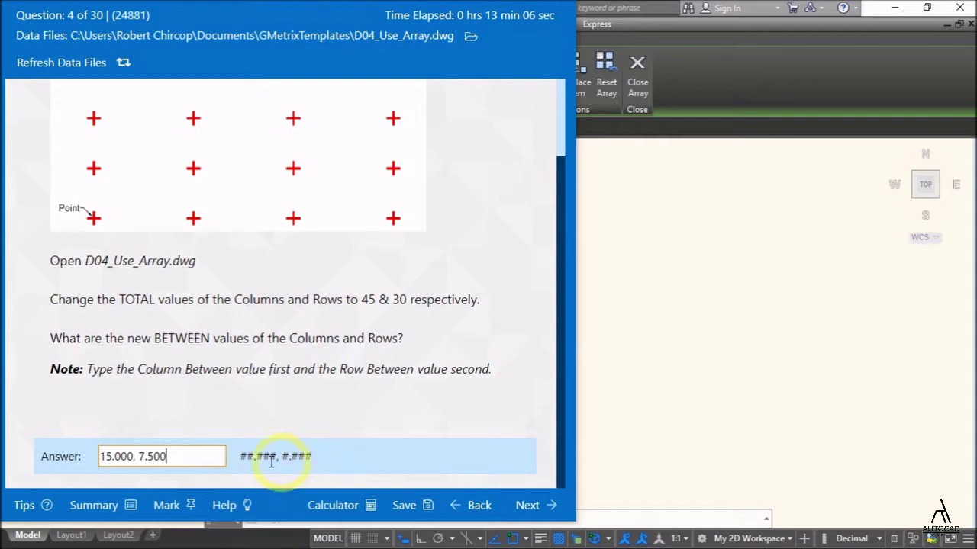
click(527, 507)
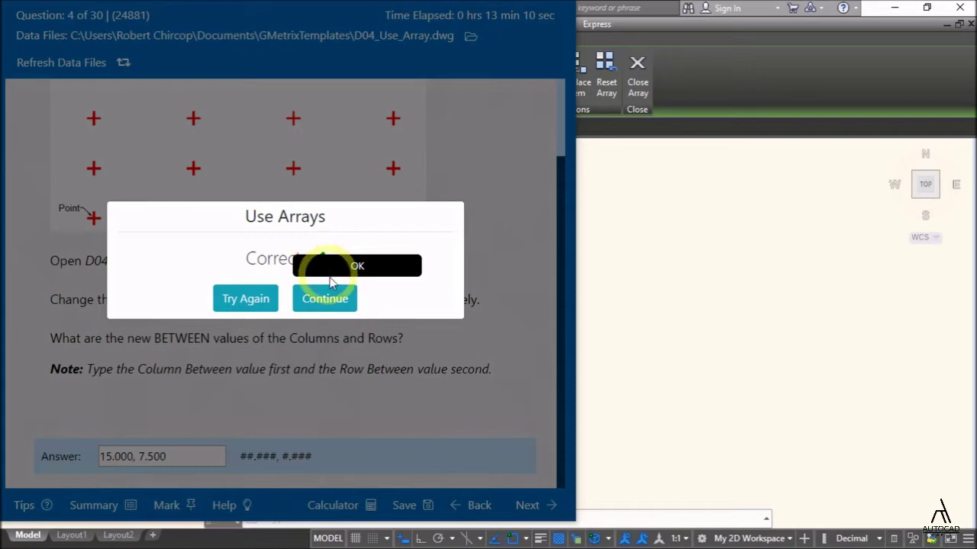
click(326, 298)
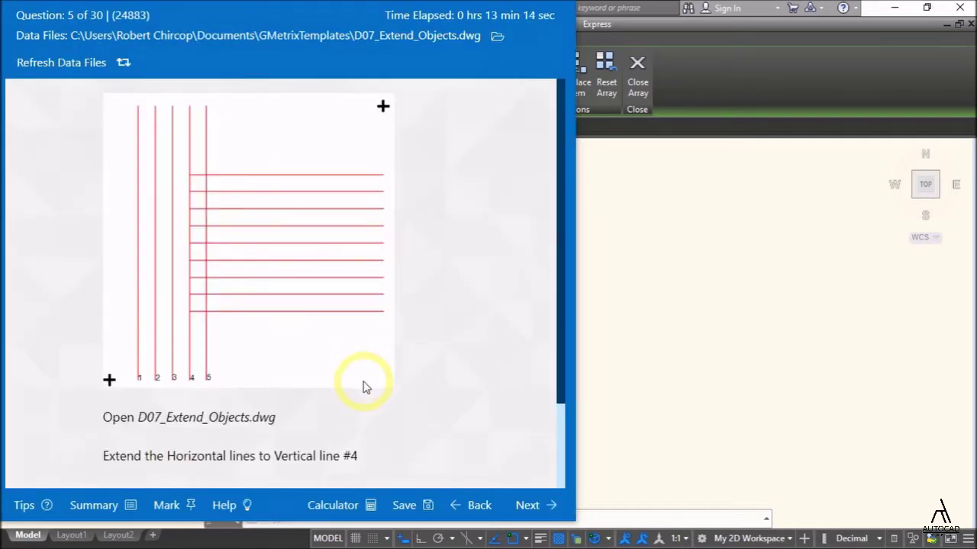
Step: Close the array drawing, saving its changes
scroll(364, 386, down, 1)
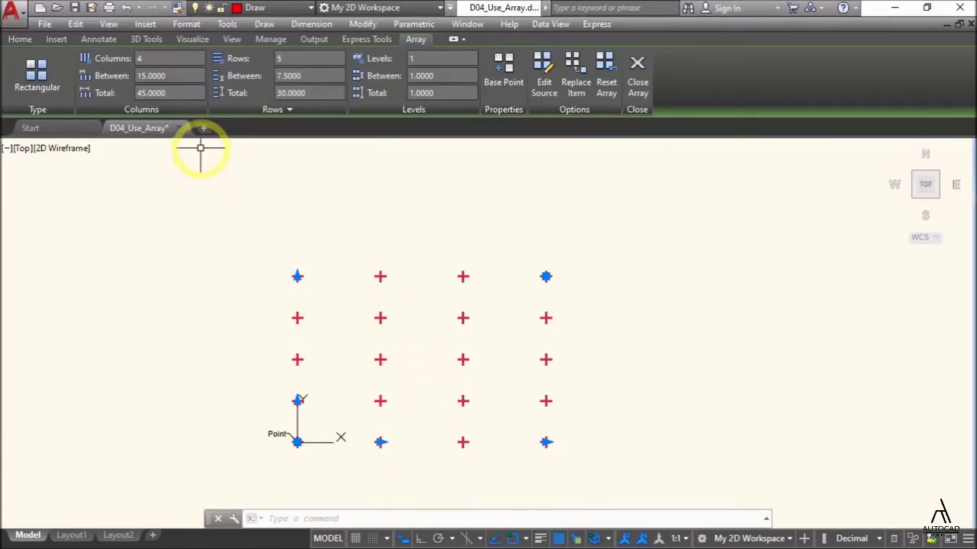
click(179, 128)
click(545, 314)
Step: Open D07_Extend_Objects.dwg from the templates folder in AutoCAD
key(alt+Tab)
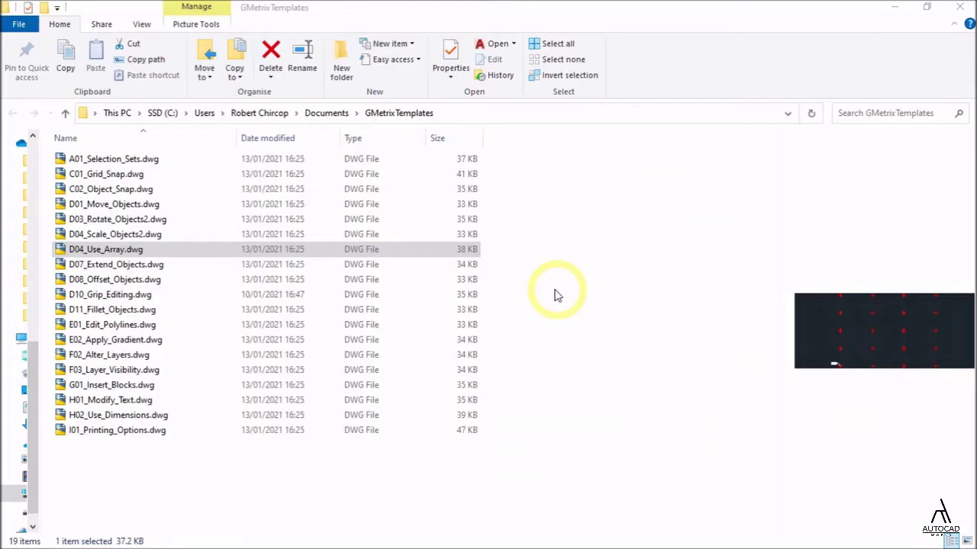
click(163, 264)
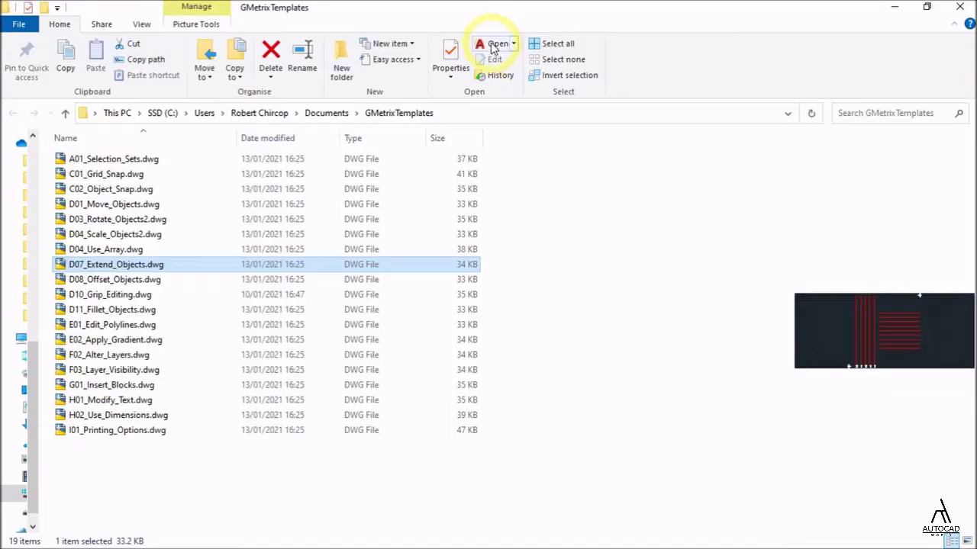
click(494, 44)
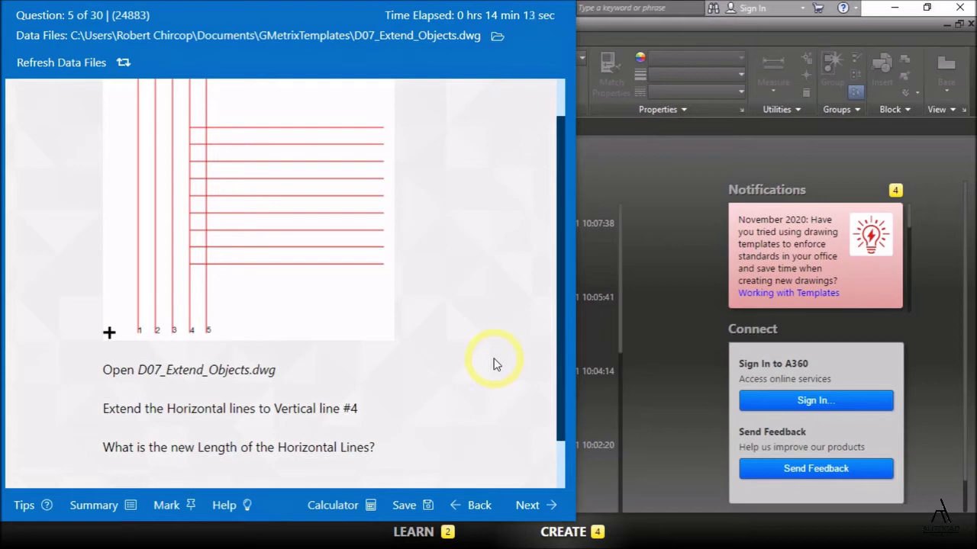
key(alt+Tab)
key(alt+Tab)
click(495, 43)
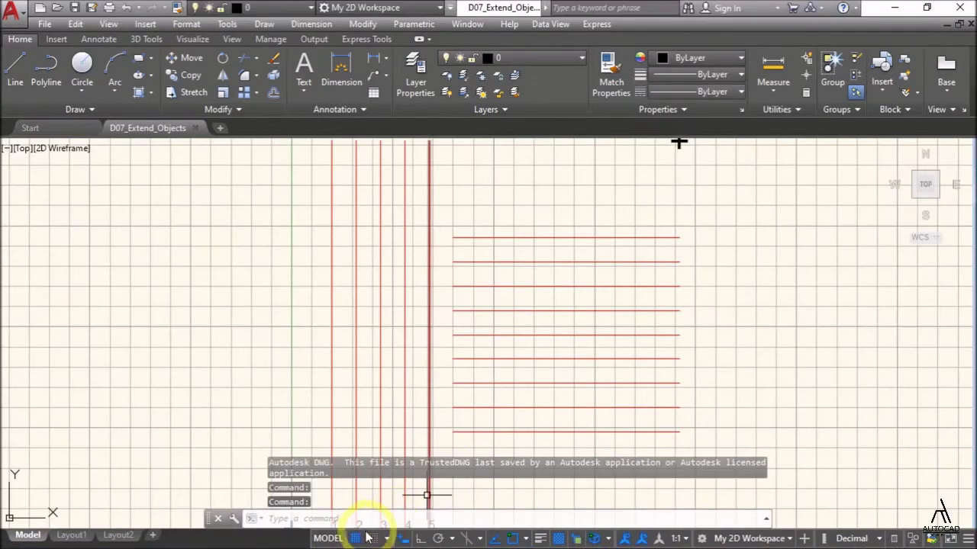
Step: With the grid off, extend all nine horizontal lines to vertical line #4
click(364, 537)
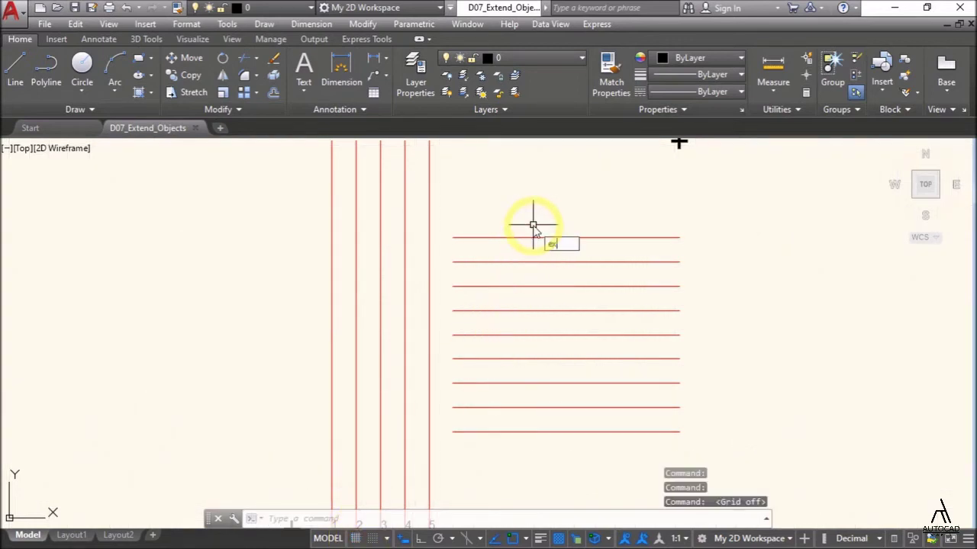
key(Return)
click(407, 210)
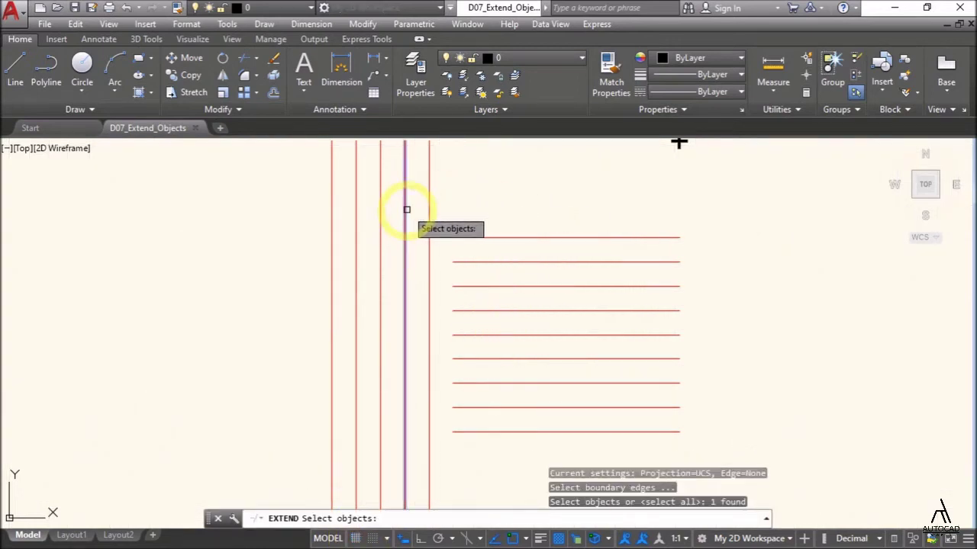
key(Return)
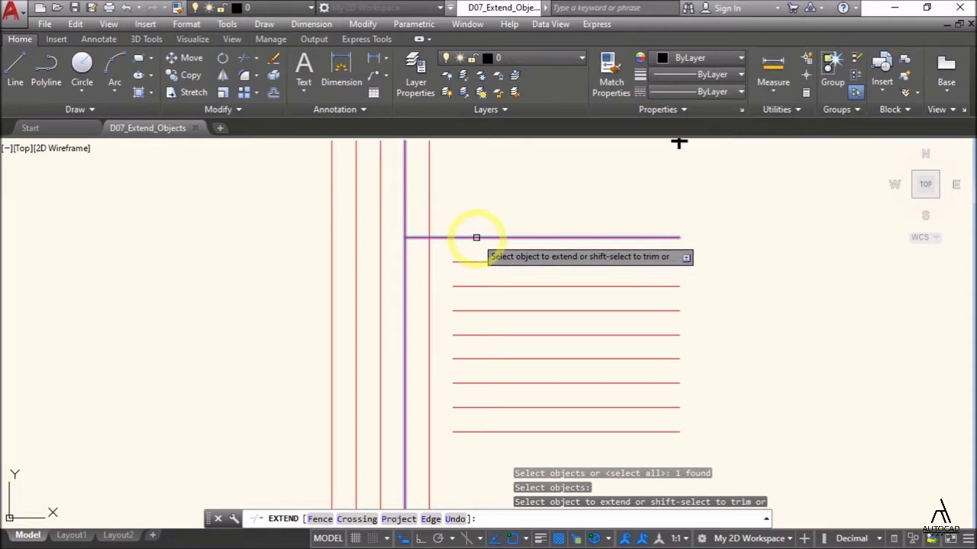
click(476, 237)
click(476, 262)
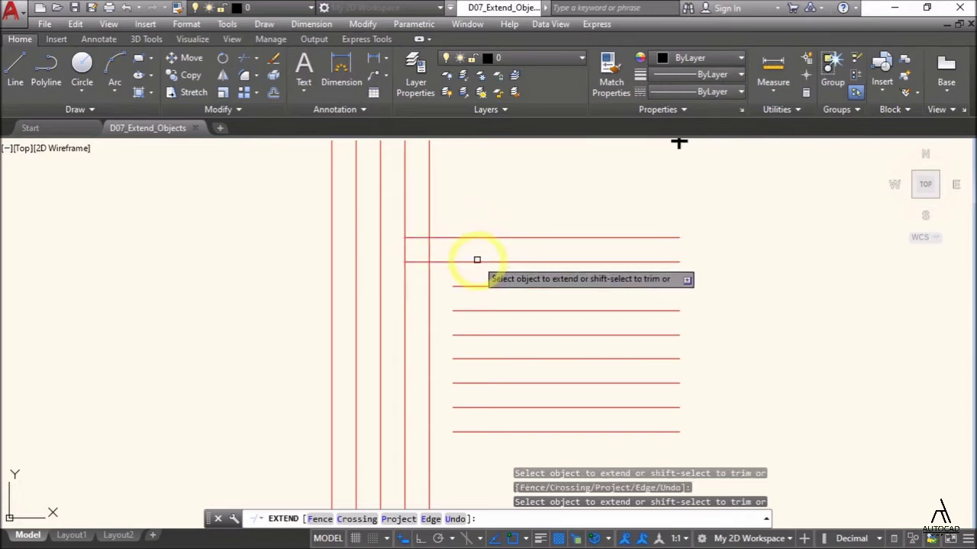
click(477, 286)
click(476, 310)
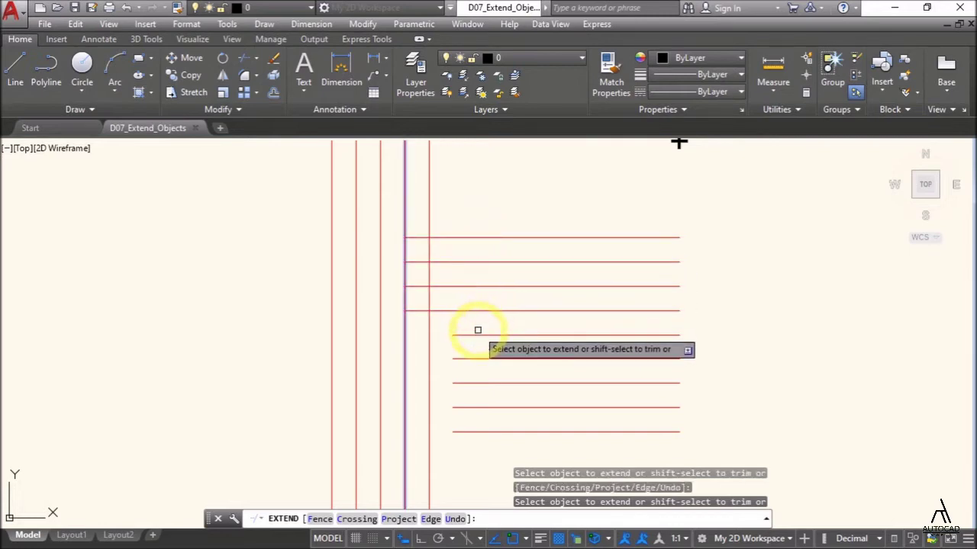
click(477, 334)
click(475, 359)
click(475, 383)
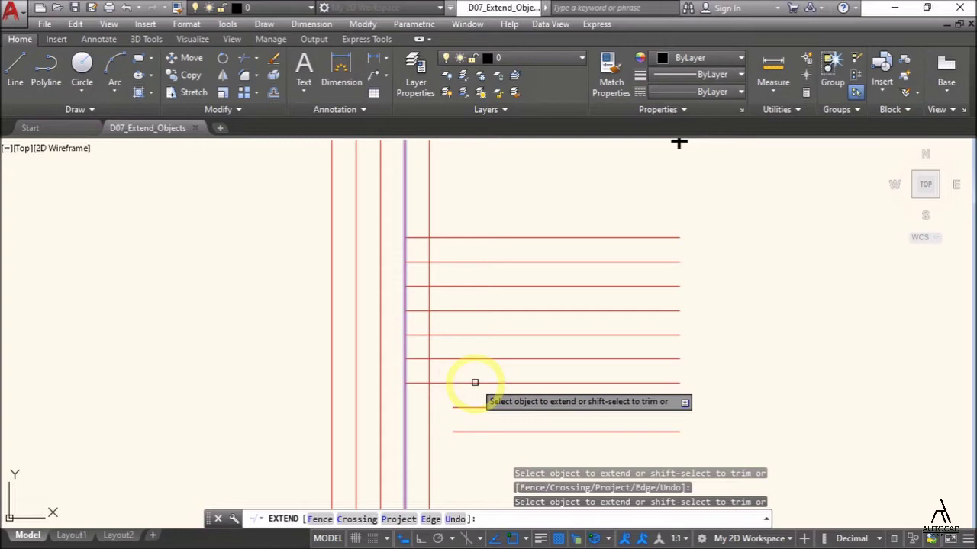
click(473, 408)
click(470, 432)
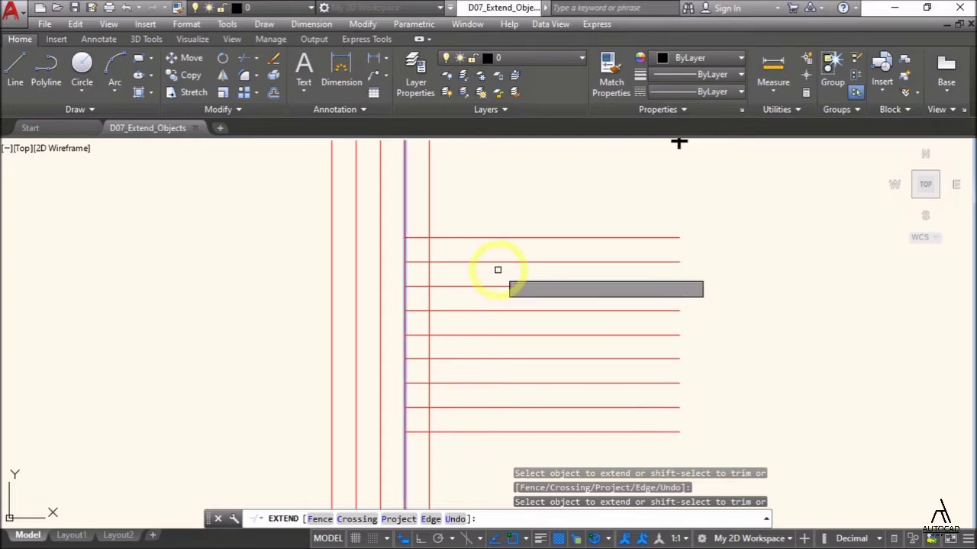
key(Return)
Step: Check the top horizontal line's Length of 34.0000 in Properties
click(528, 237)
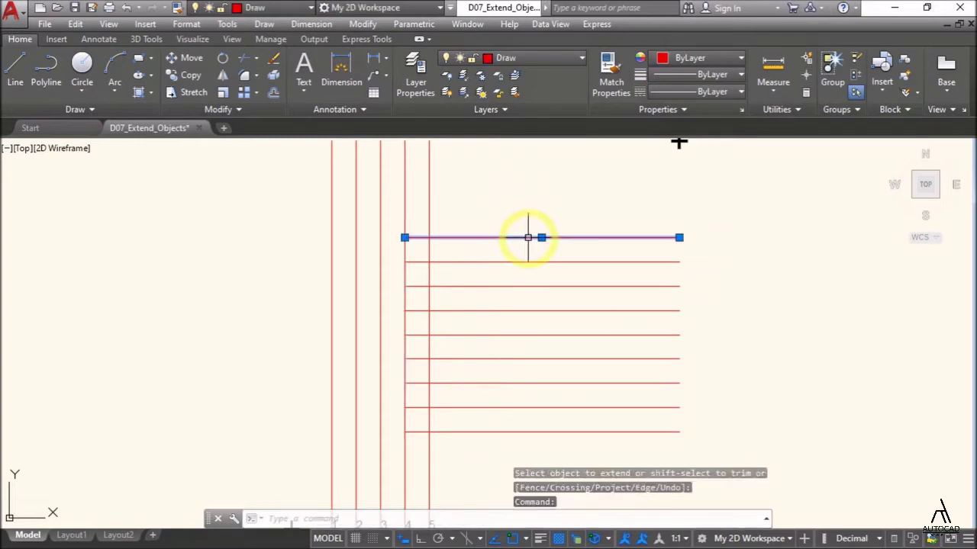
right_click(524, 237)
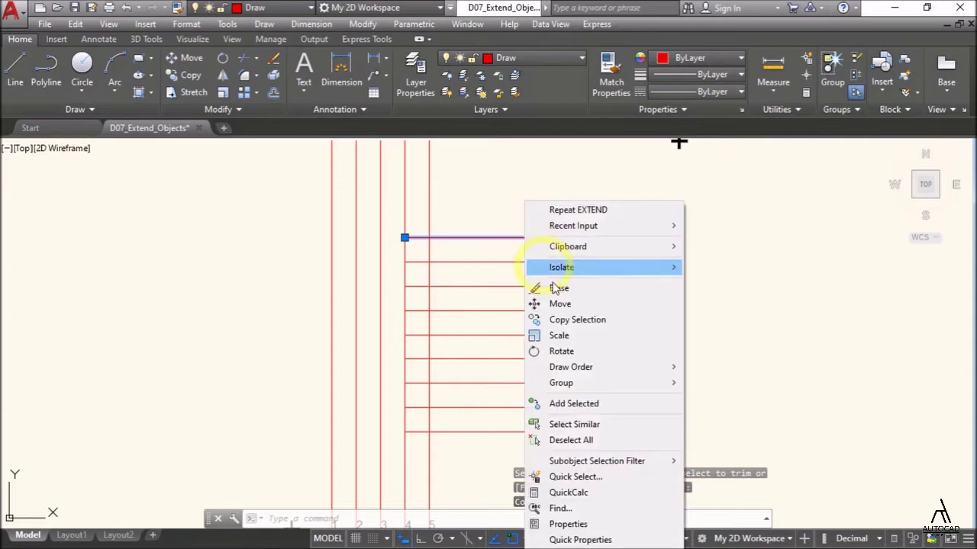
click(571, 525)
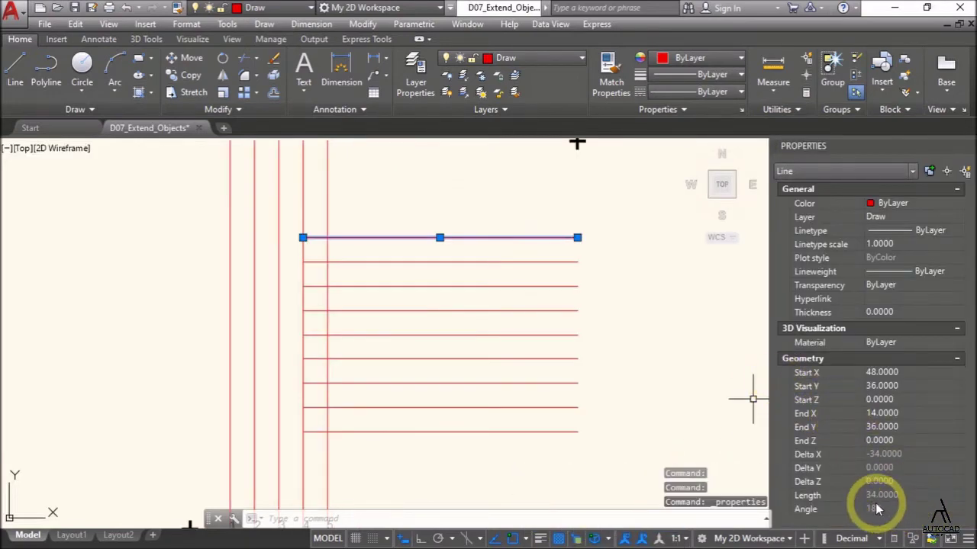
key(alt+Tab)
key(alt+Tab)
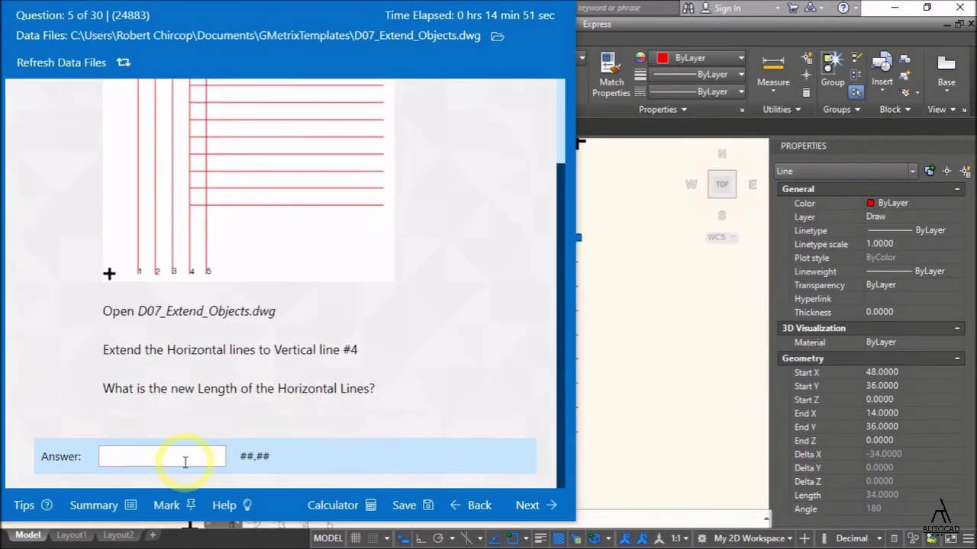
Step: Enter 34.00 as question 5's answer, have it graded correct, and continue to question 6
click(183, 458)
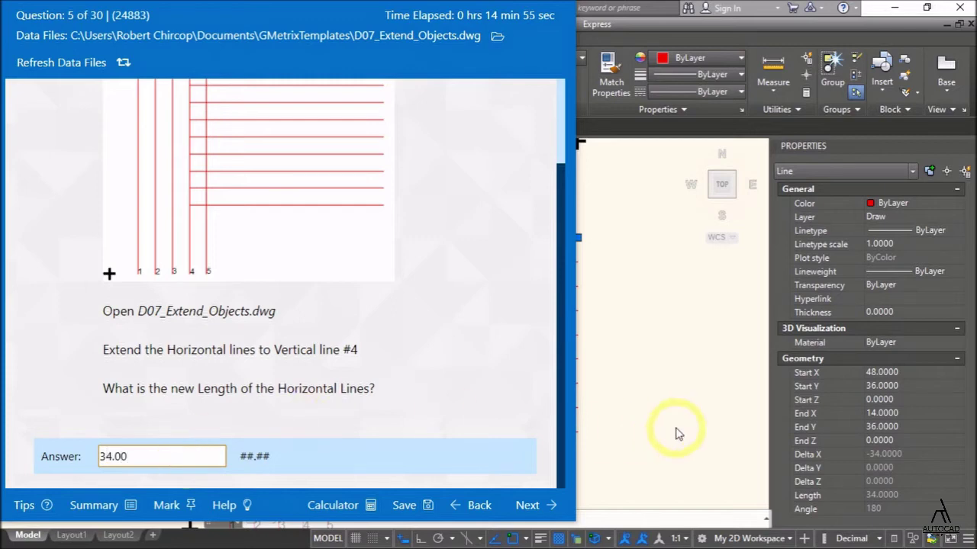
click(532, 514)
click(531, 515)
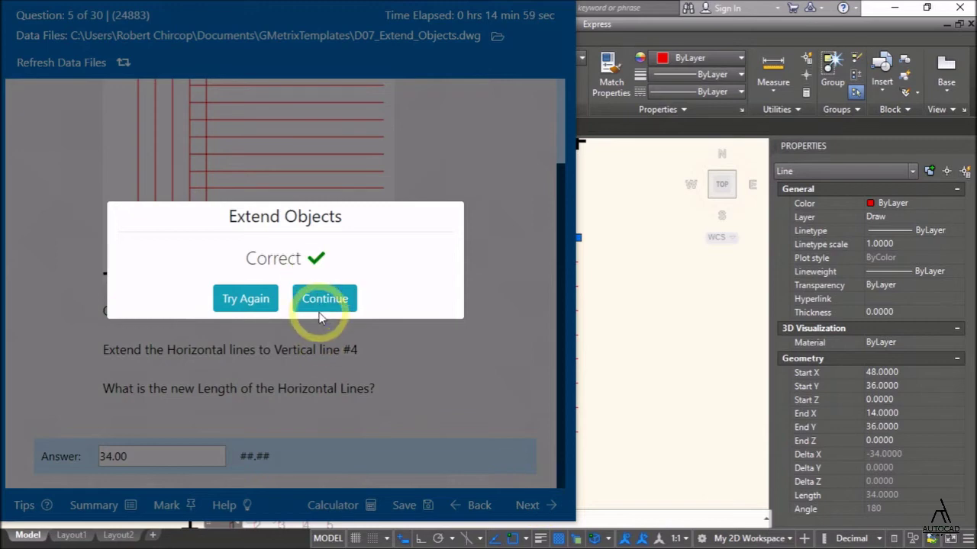
click(322, 302)
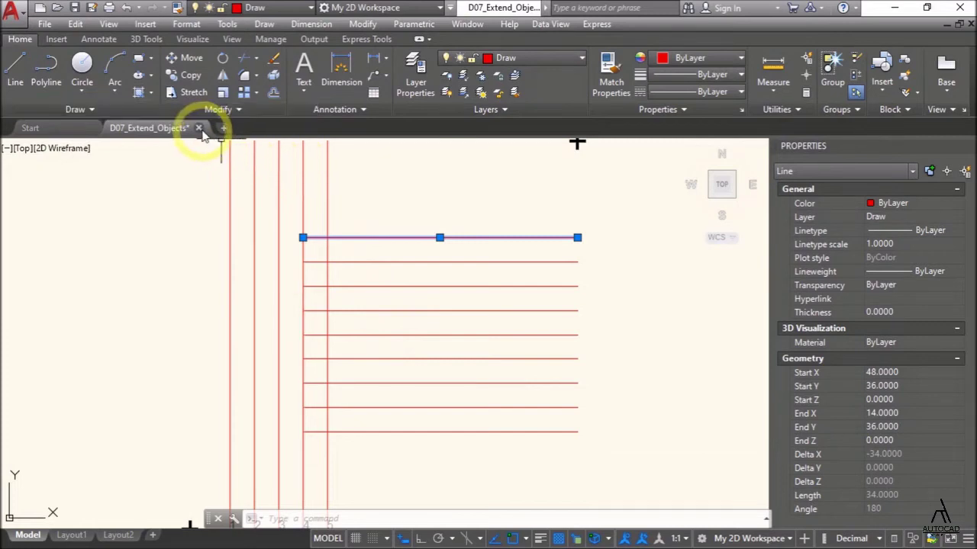
Step: Close the extend drawing without saving and open D08_Offset_Objects.dwg in AutoCAD
click(199, 128)
click(536, 312)
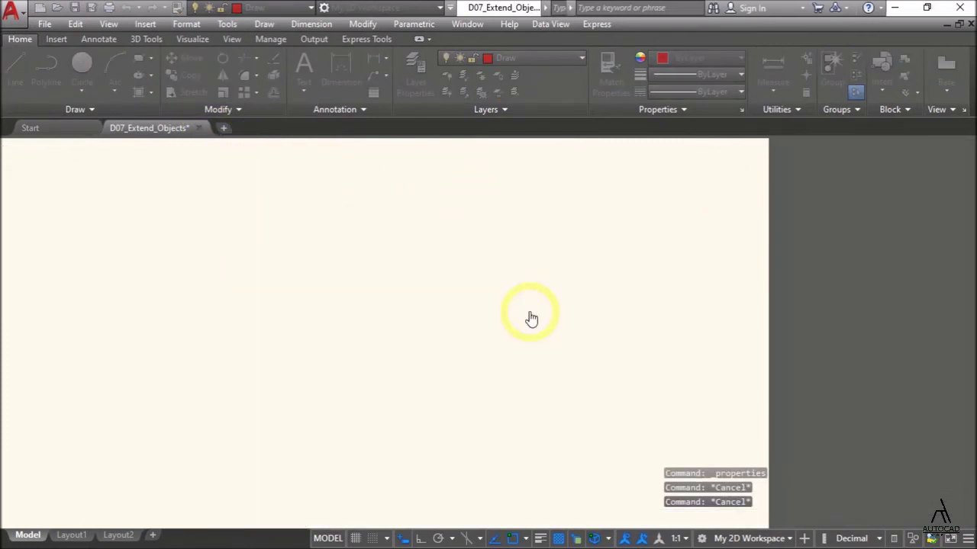
key(alt+Tab)
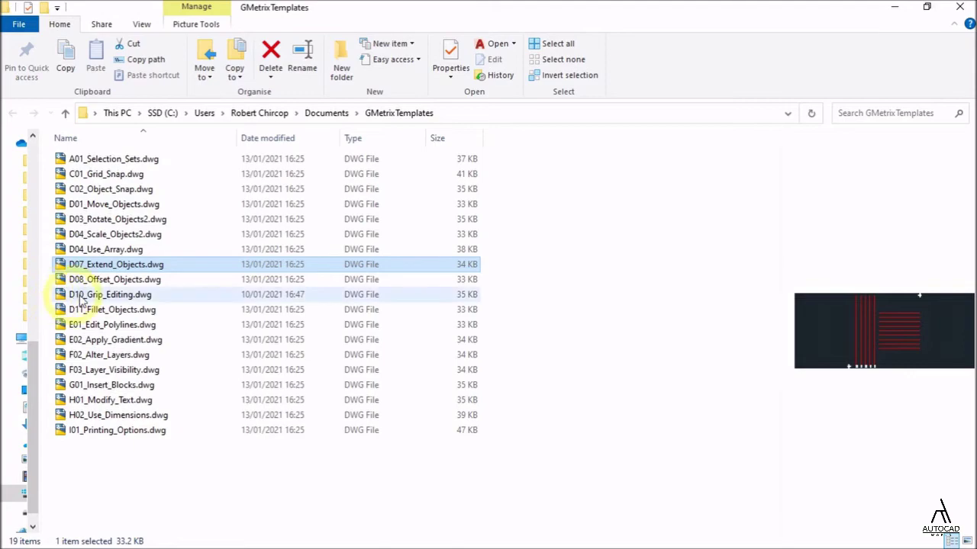
click(115, 279)
click(477, 44)
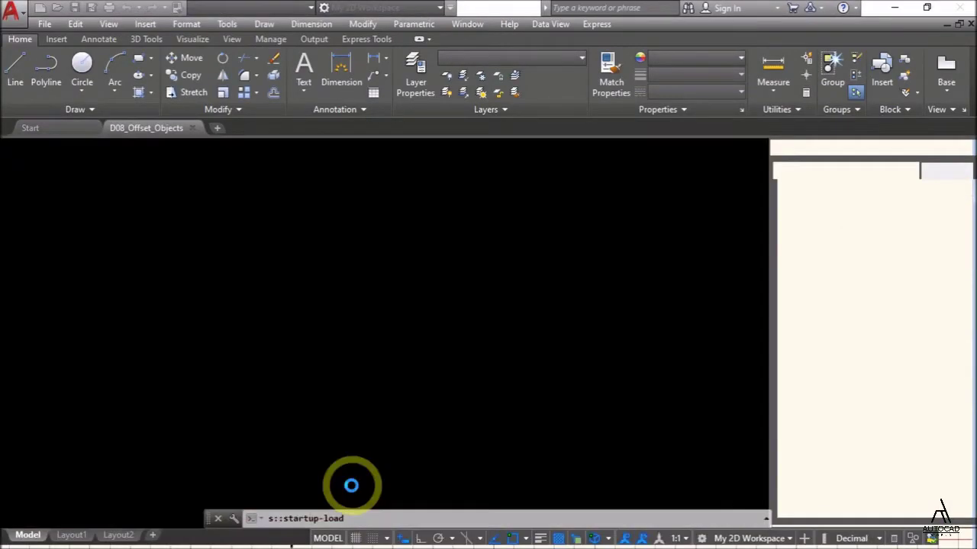
Step: Turn off the grid and read question 6's offset instructions
click(355, 538)
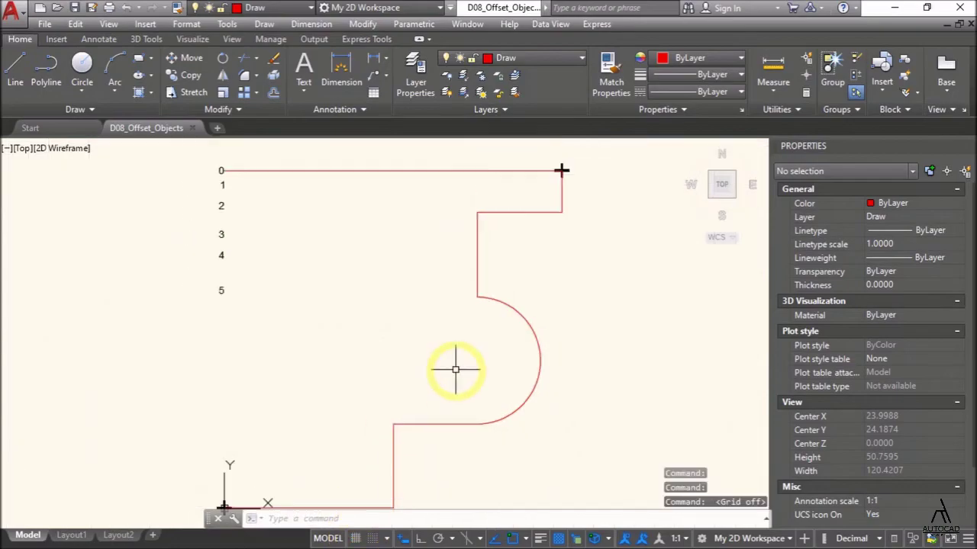
key(alt+Tab)
key(alt+Tab)
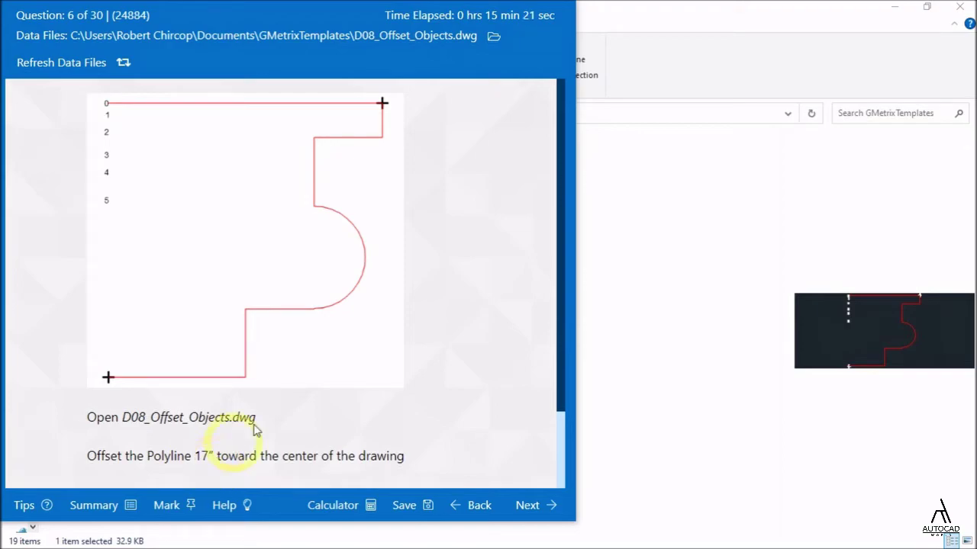
key(alt+Tab)
key(alt+Tab)
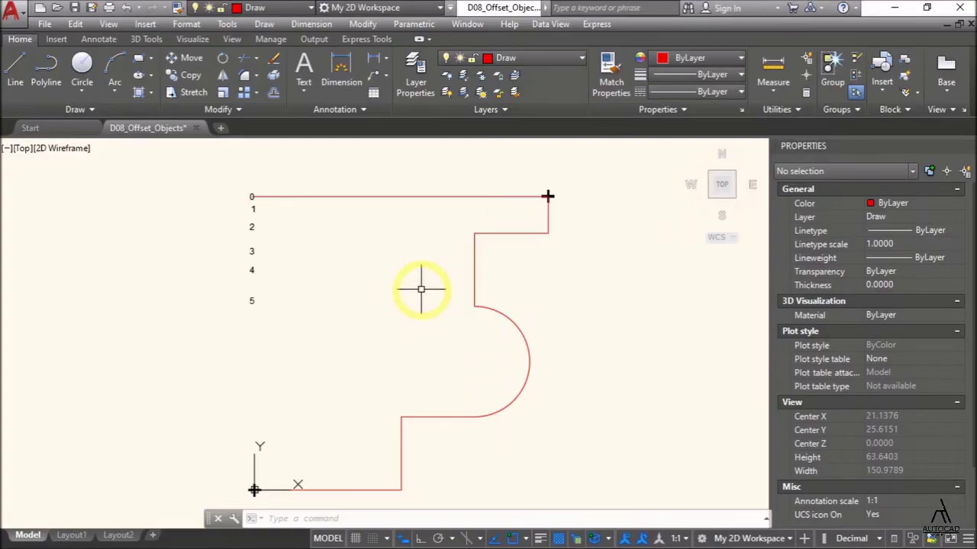
Step: Offset the polyline 17 units toward the drawing's centre, beside number 5
key(Return)
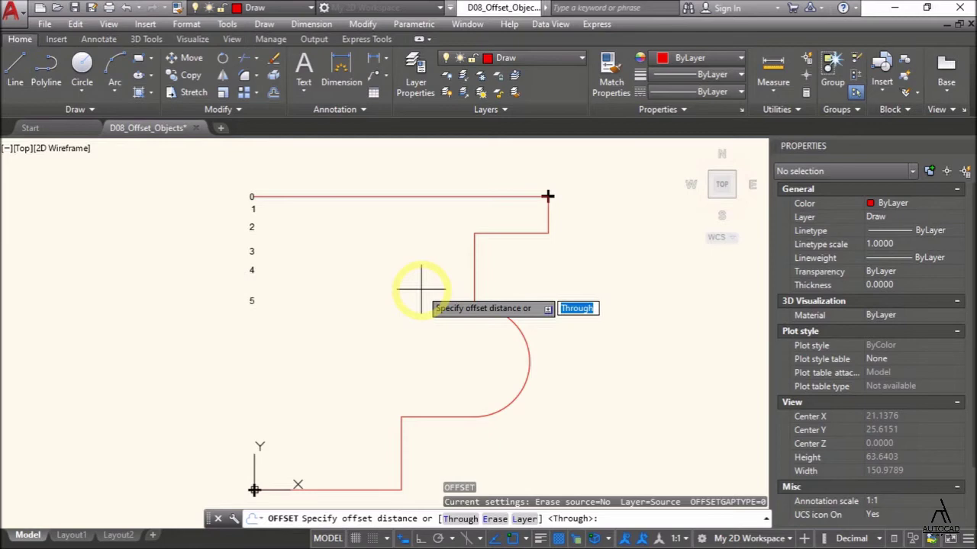
text(17)
key(Return)
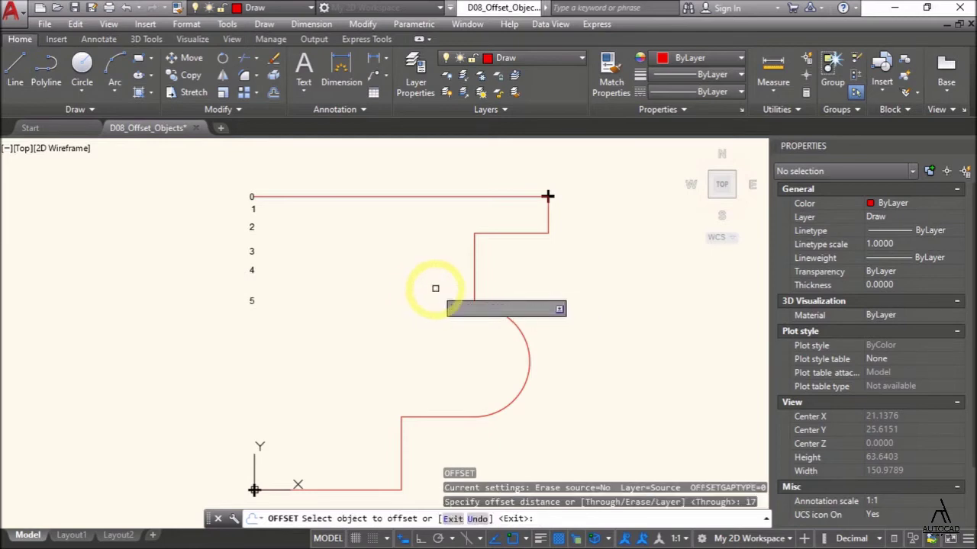
click(473, 303)
click(398, 301)
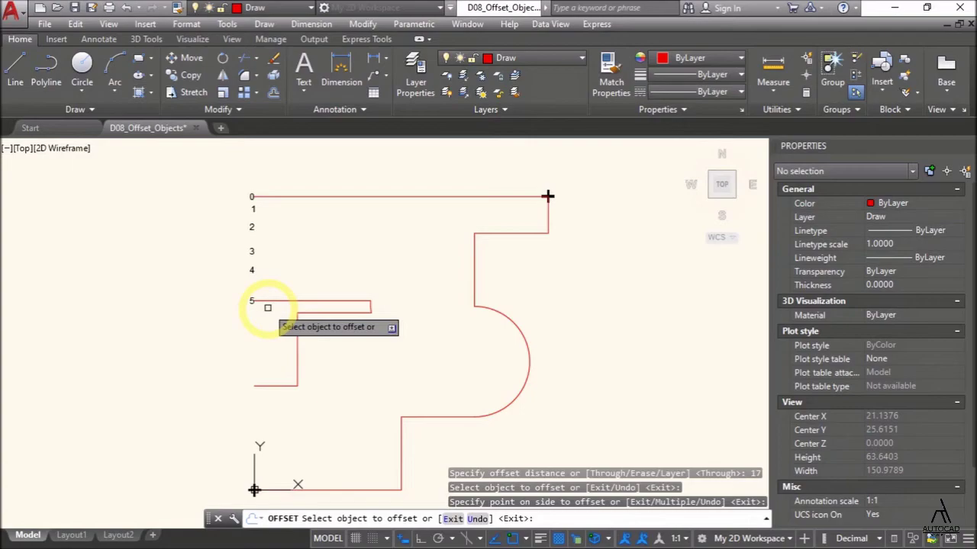
key(Escape)
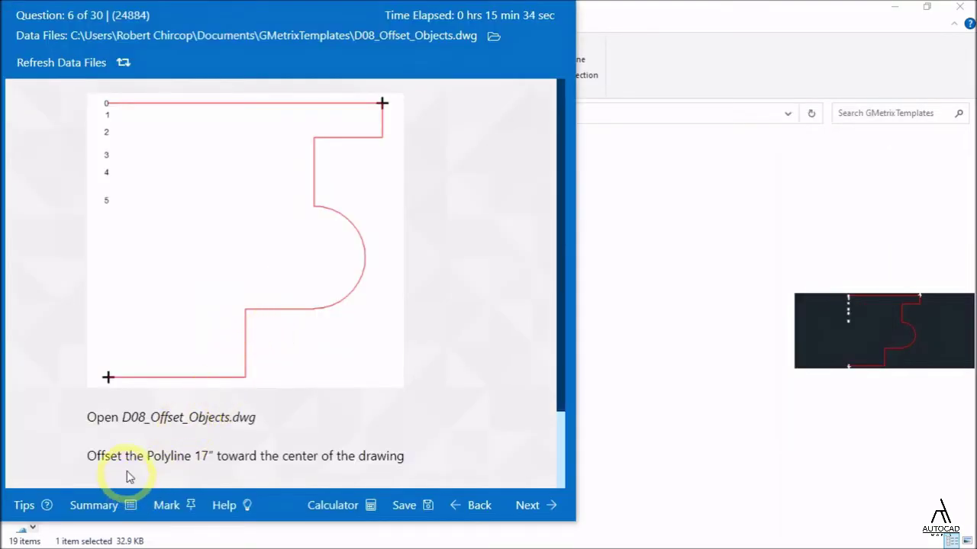
Step: Submit 5 as question 6's answer, get it graded correct, and continue to question 7
scroll(153, 450, down, 3)
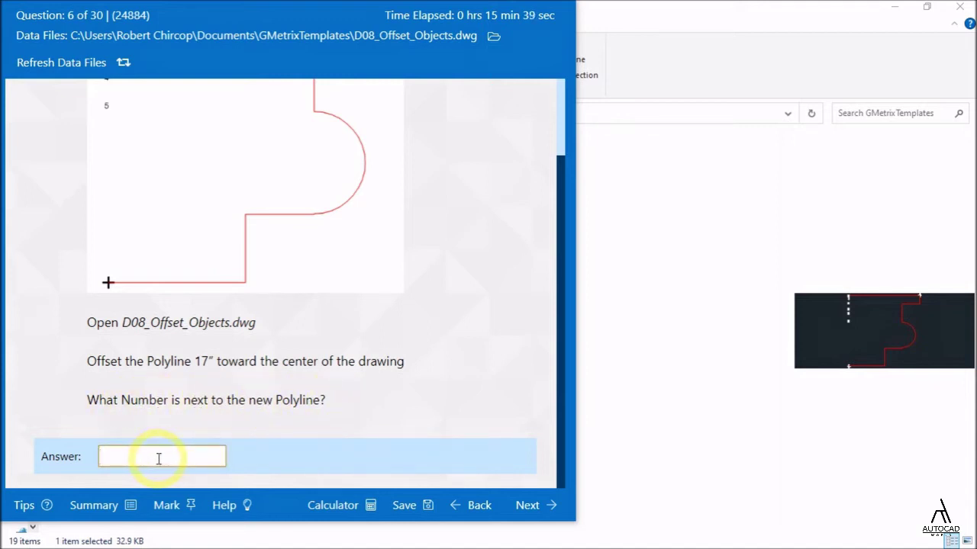
click(516, 506)
click(339, 305)
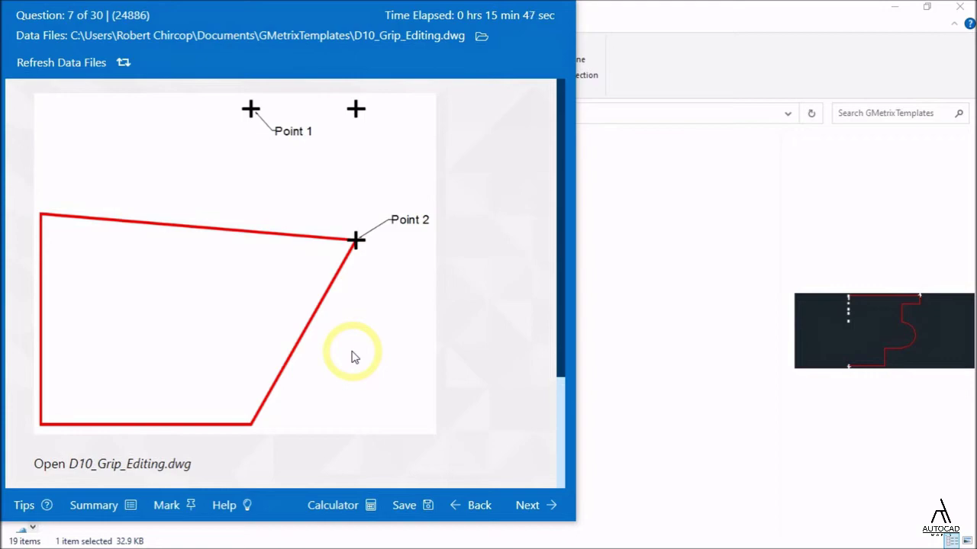
key(alt+Tab)
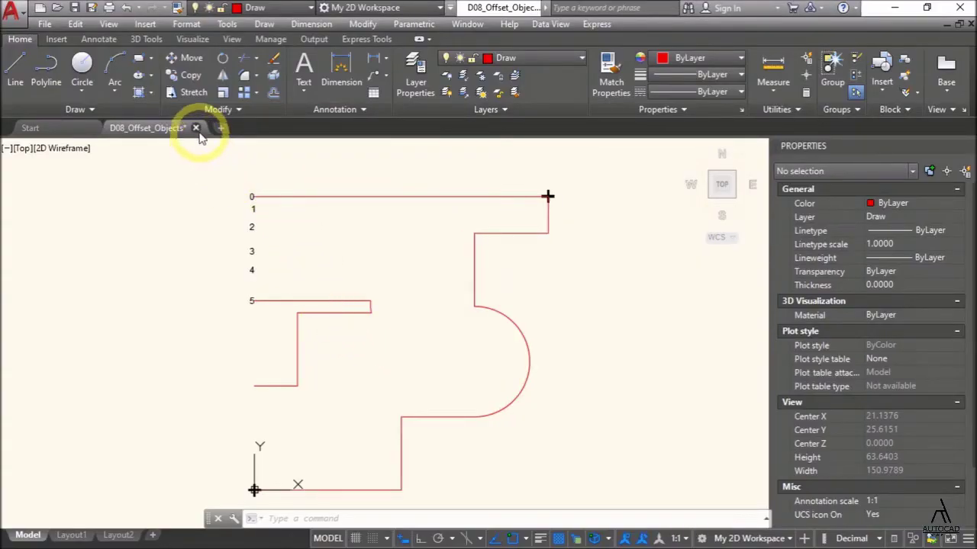
Step: Close D08_Offset_Objects without saving and open D10_Grip_Editing.dwg
click(196, 128)
click(530, 312)
key(alt+Tab)
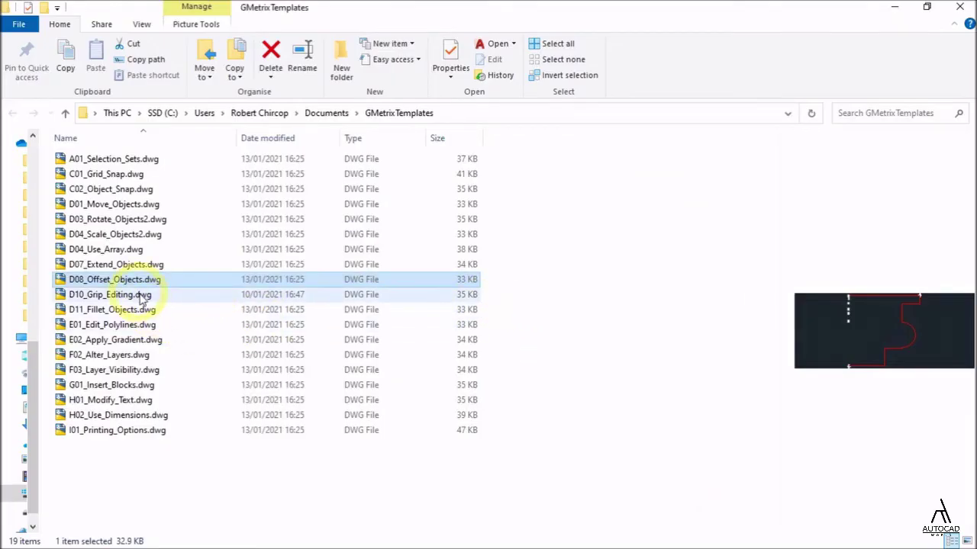
click(142, 296)
click(497, 44)
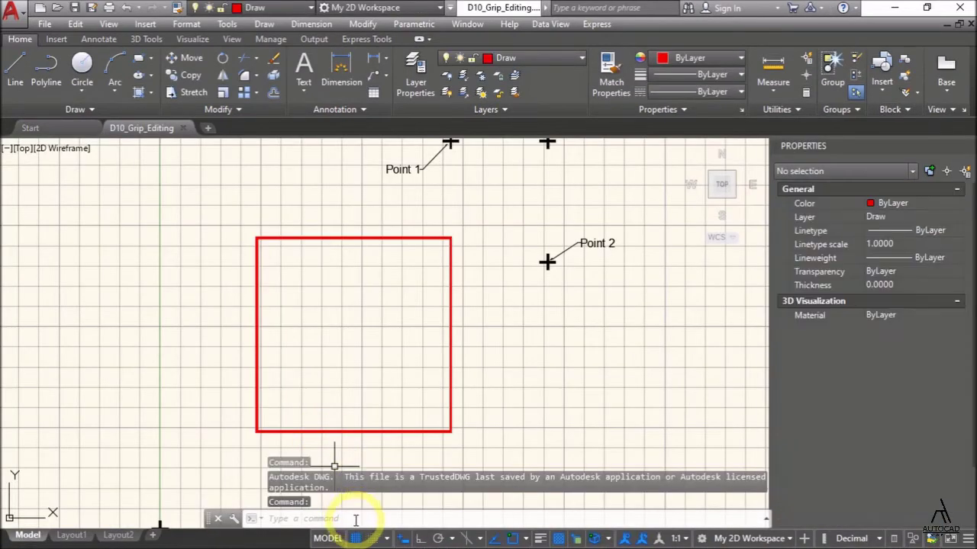
Step: Turn the grid off, hide the Properties palette, and reread question 7's instructions
click(356, 538)
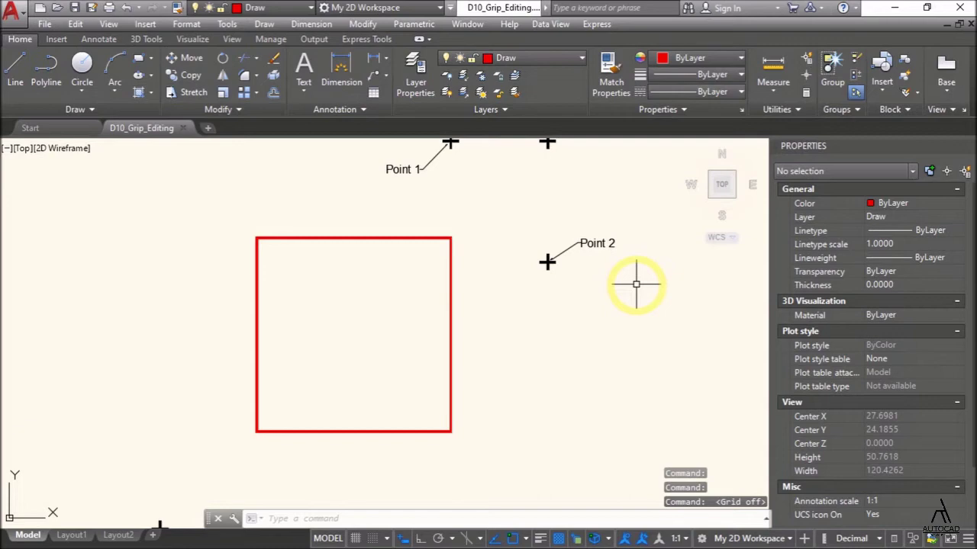
key(ctrl+1)
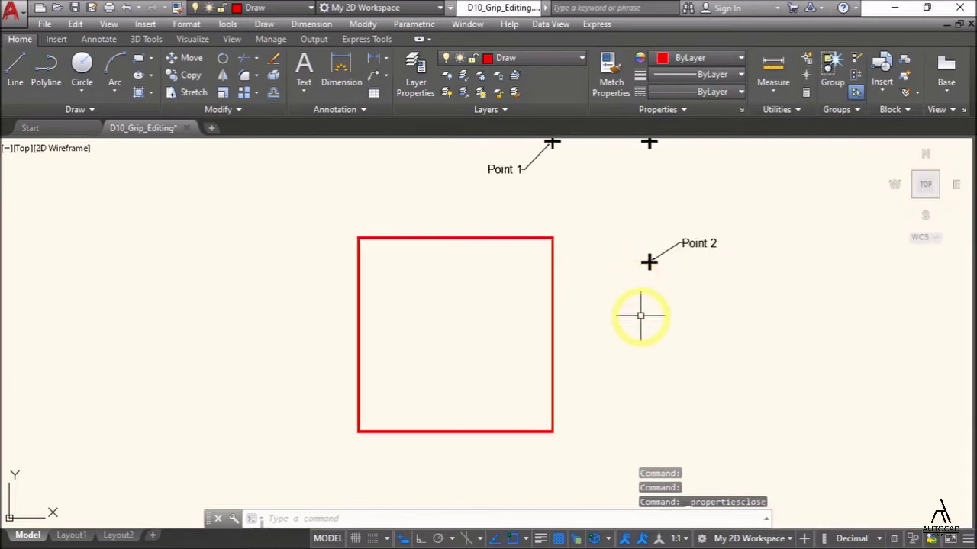
key(alt+Tab)
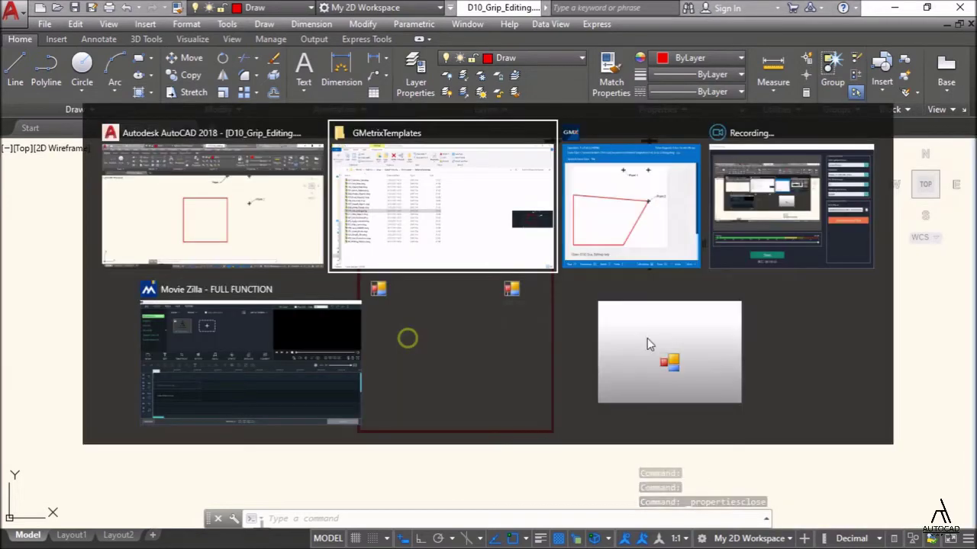
key(alt+Tab)
key(alt+Tab)
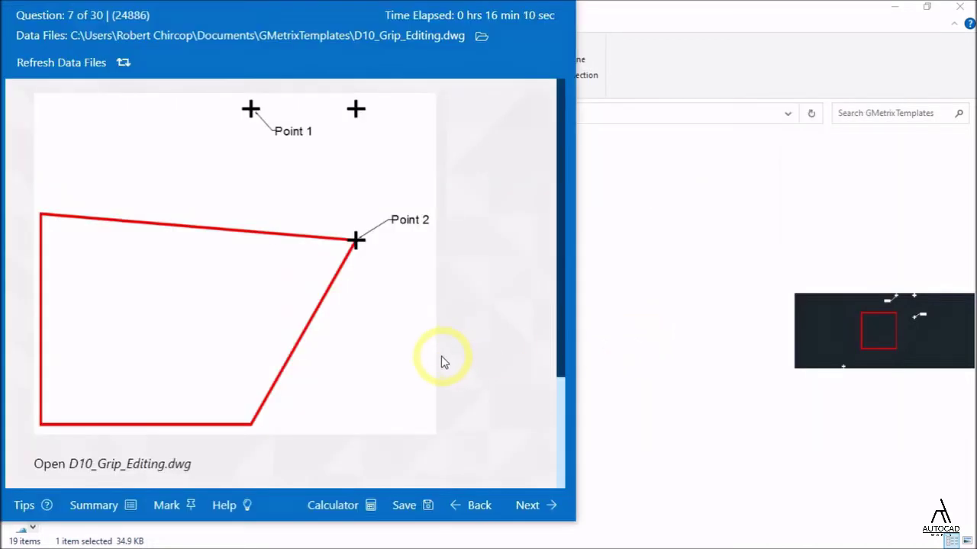
scroll(419, 371, down, 3)
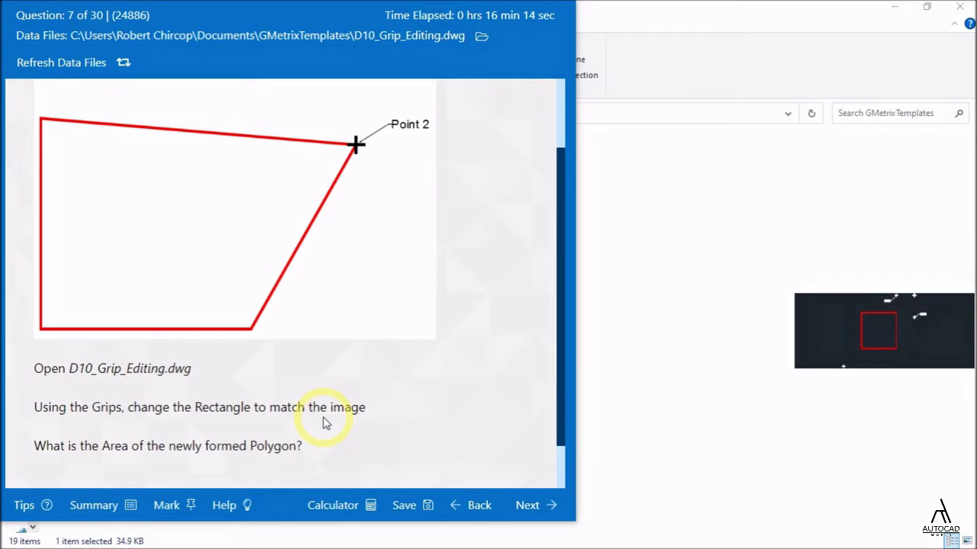
scroll(323, 422, up, 1)
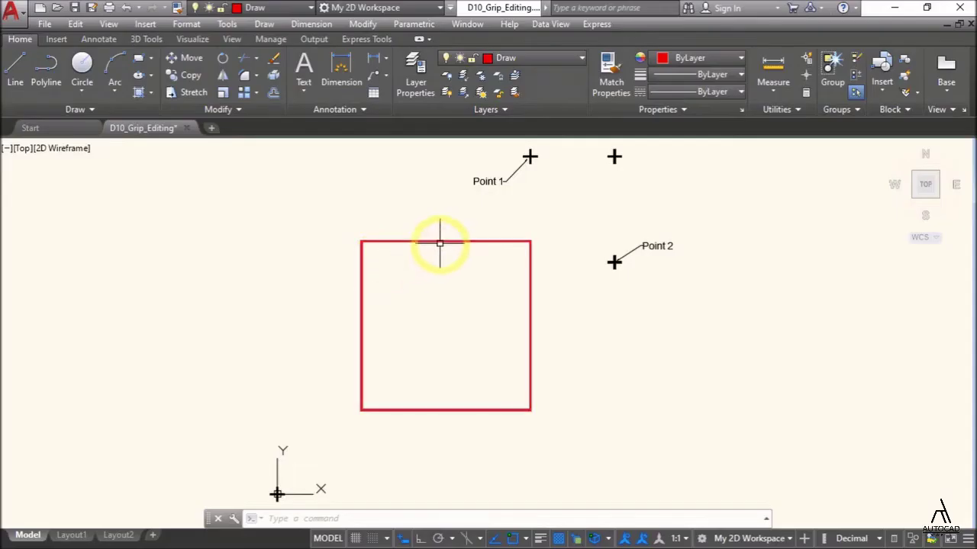
Step: Grip-stretch the red rectangle's top-right corner onto Point 2, then recheck the question
click(449, 242)
mouse_move(530, 241)
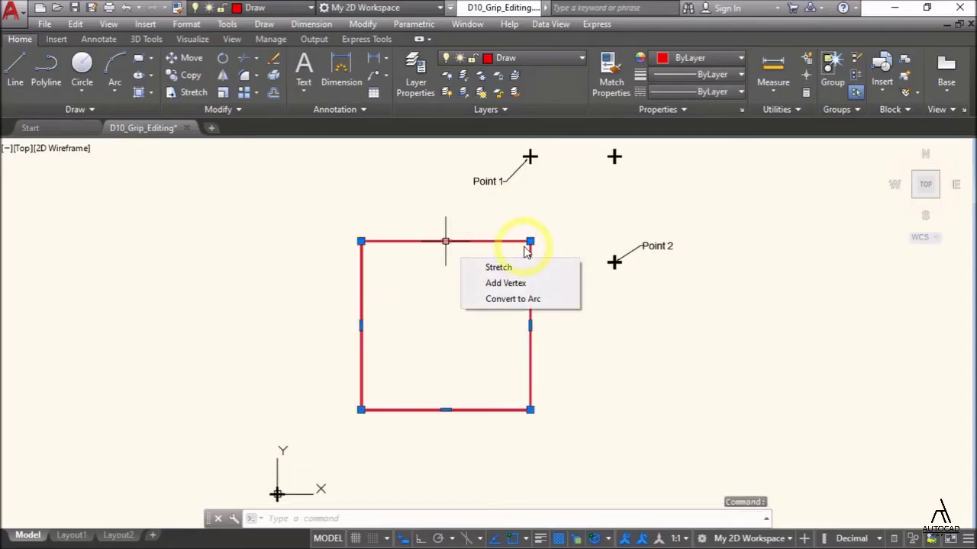
click(530, 242)
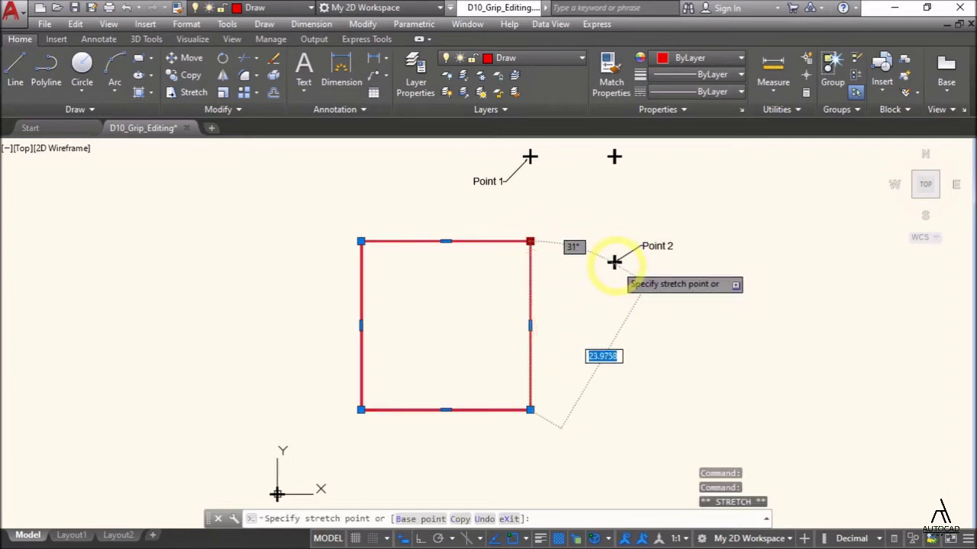
click(615, 261)
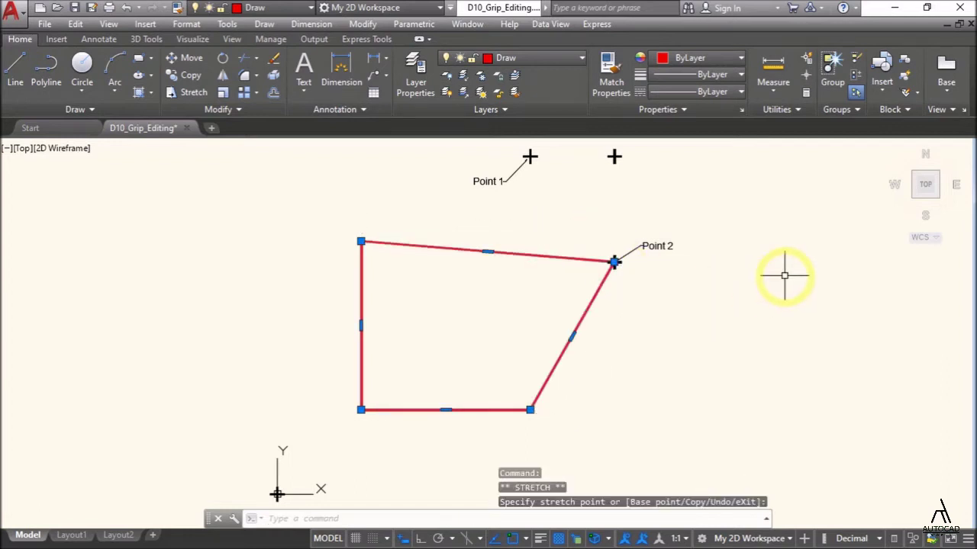
key(alt+Tab)
scroll(183, 446, down, 2)
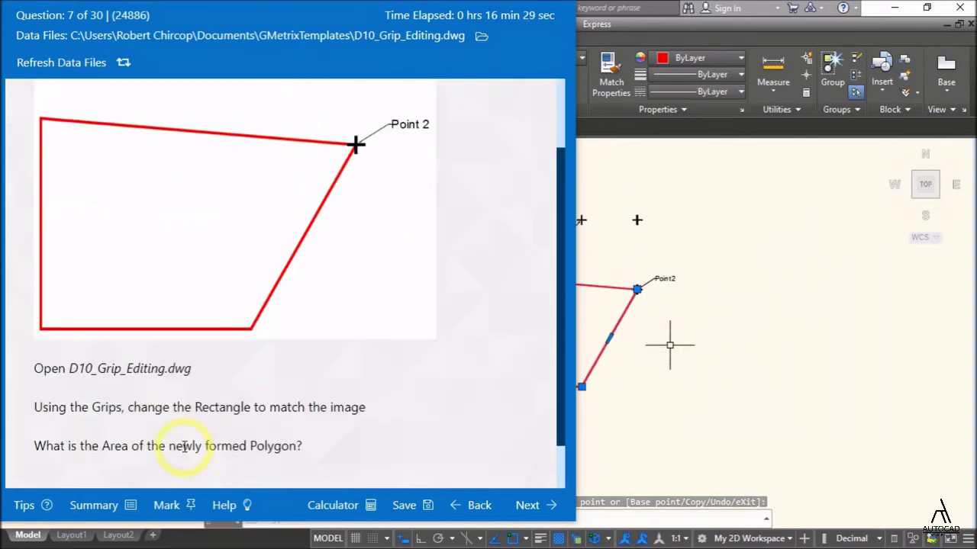
scroll(190, 439, down, 1)
key(alt+Tab)
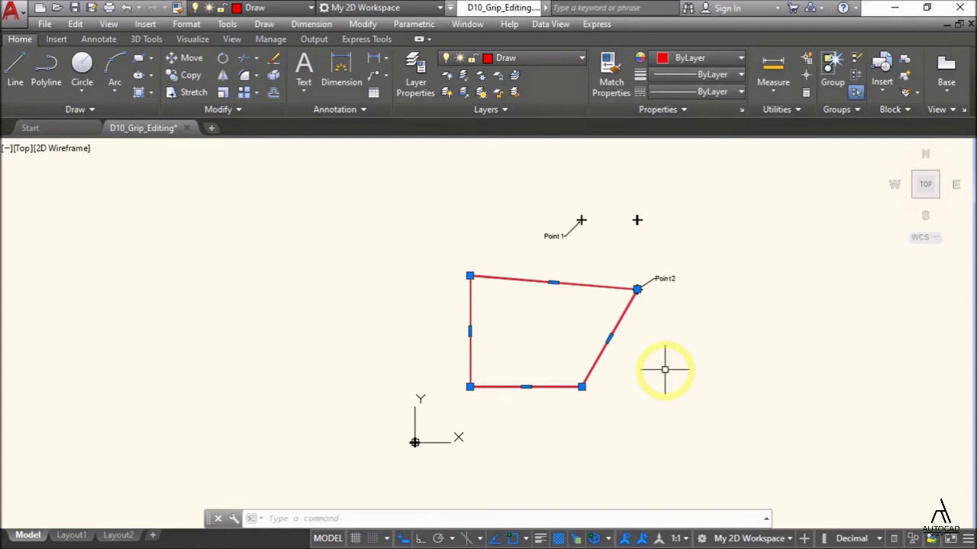
Step: Read the reshaped polygon's 684.0000 area in the Properties palette
key(ctrl+1)
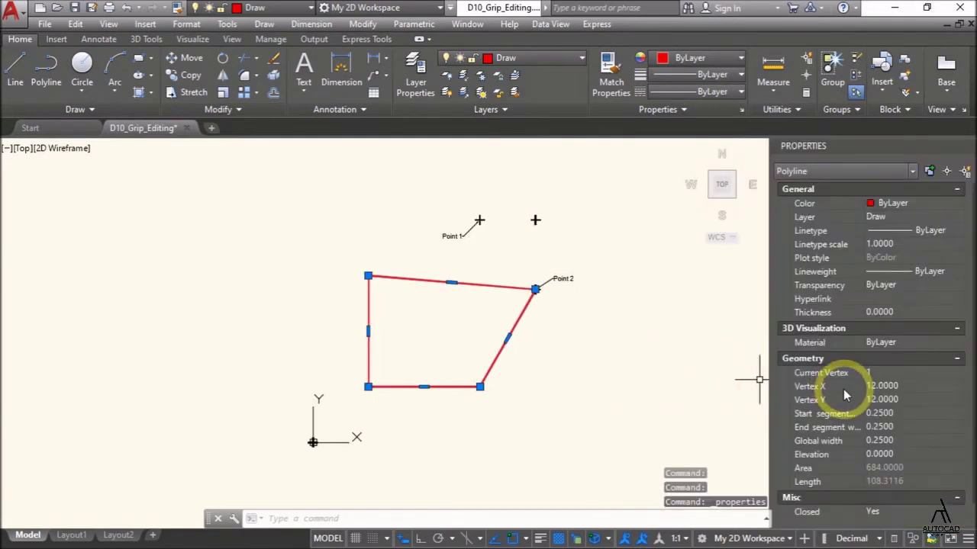
scroll(844, 394, down, 1)
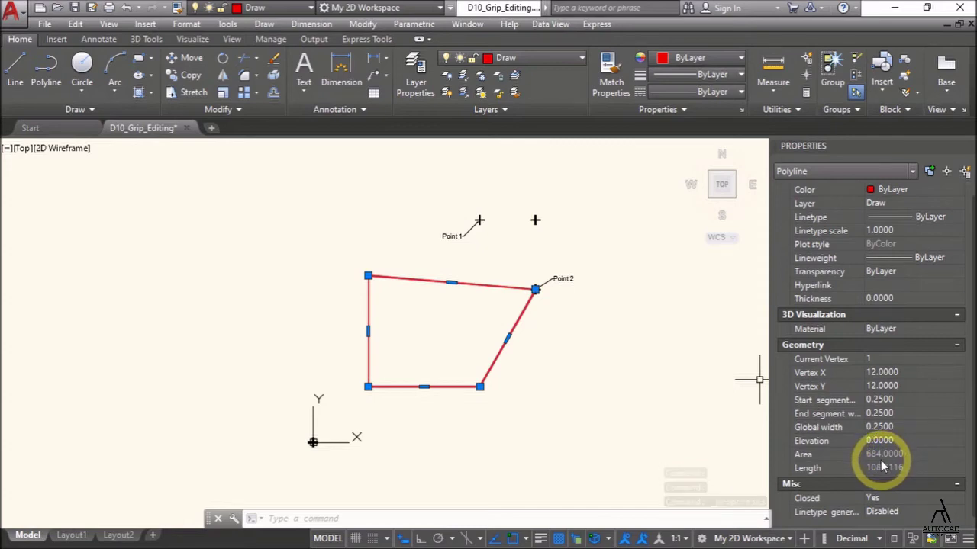
key(alt+Tab)
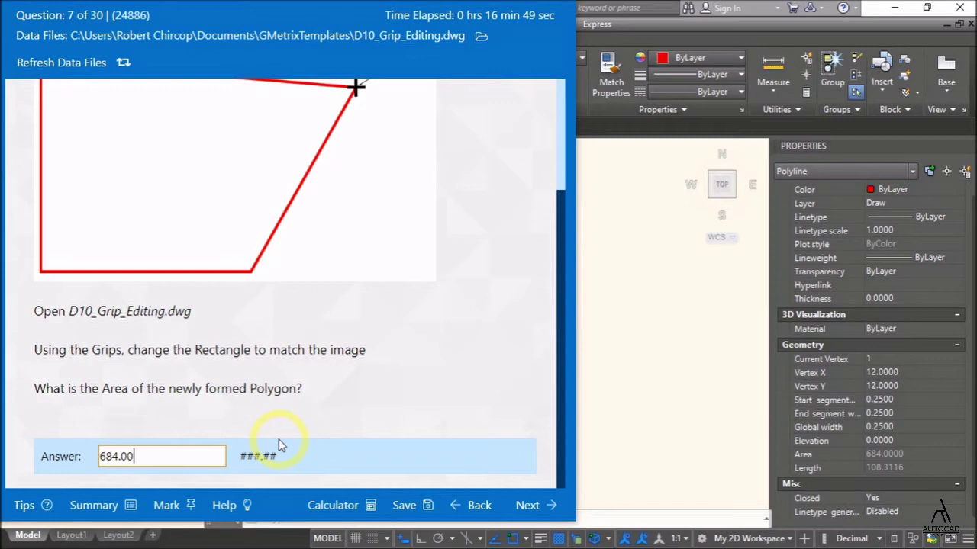
Step: Submit 684.00 for question 7, get it graded correct, and move to question 8
click(526, 507)
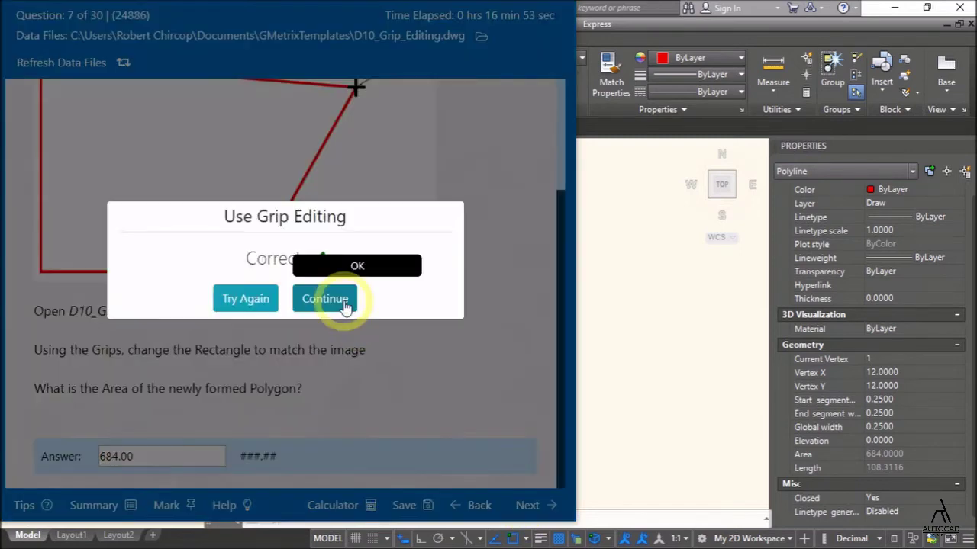
click(338, 301)
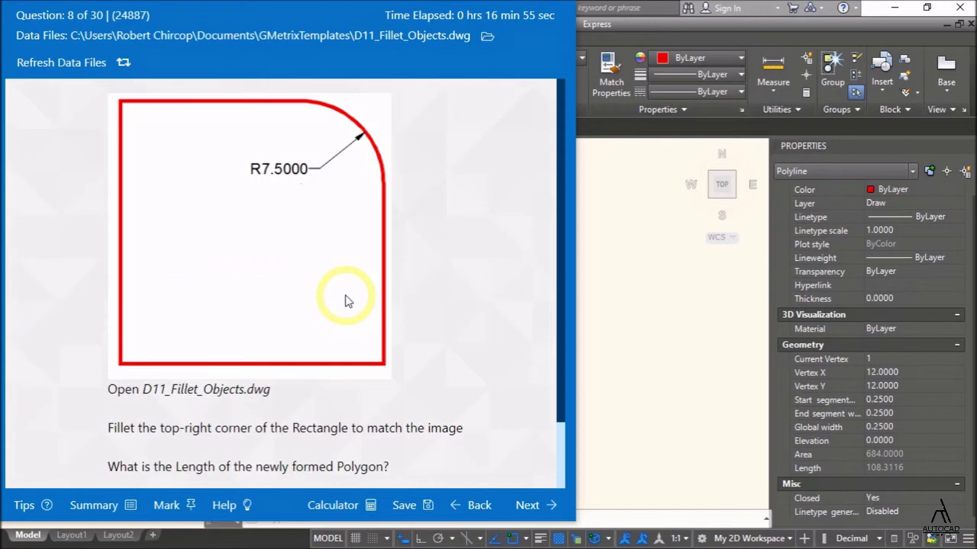
key(alt+Tab)
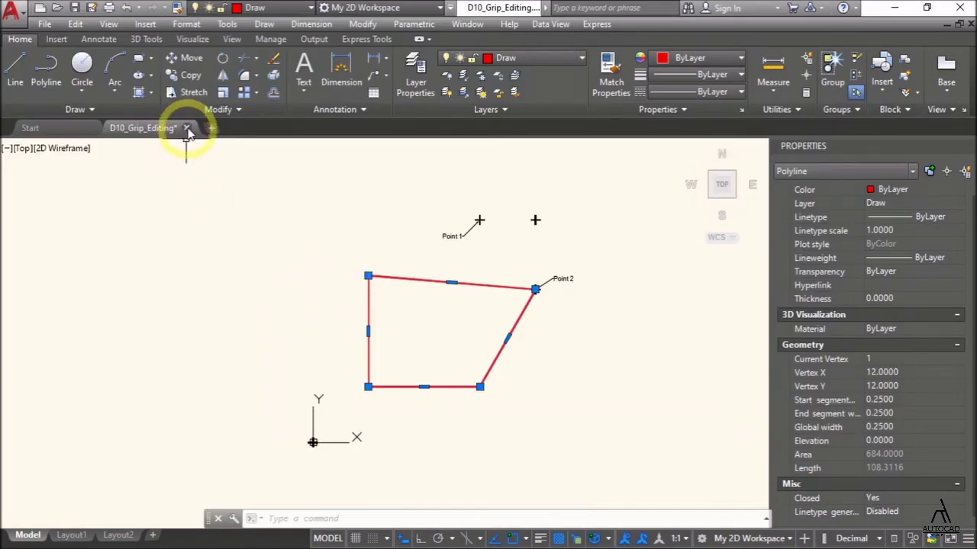
Step: Discard the grip-editing drawing and open D11_Fillet_Objects.dwg with the grid off
click(186, 127)
click(537, 314)
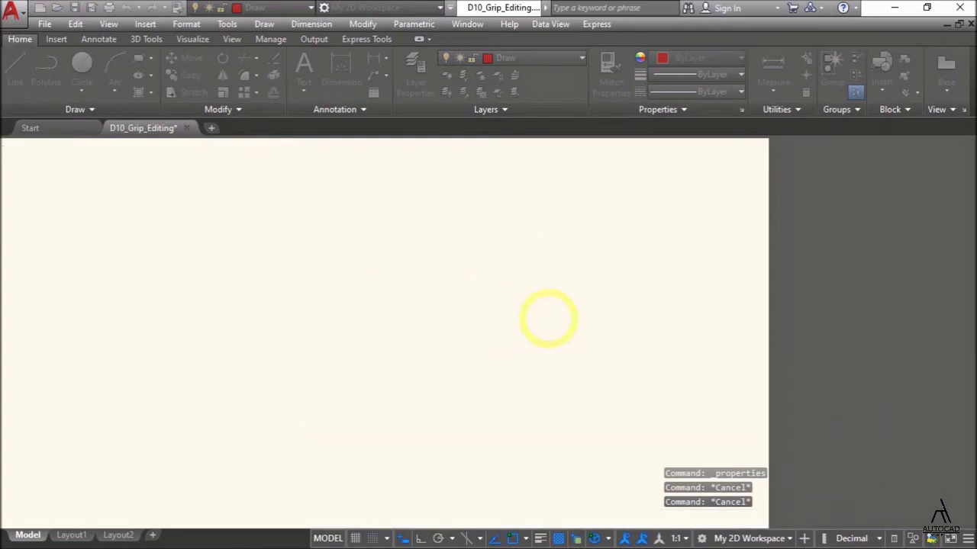
key(alt+Tab)
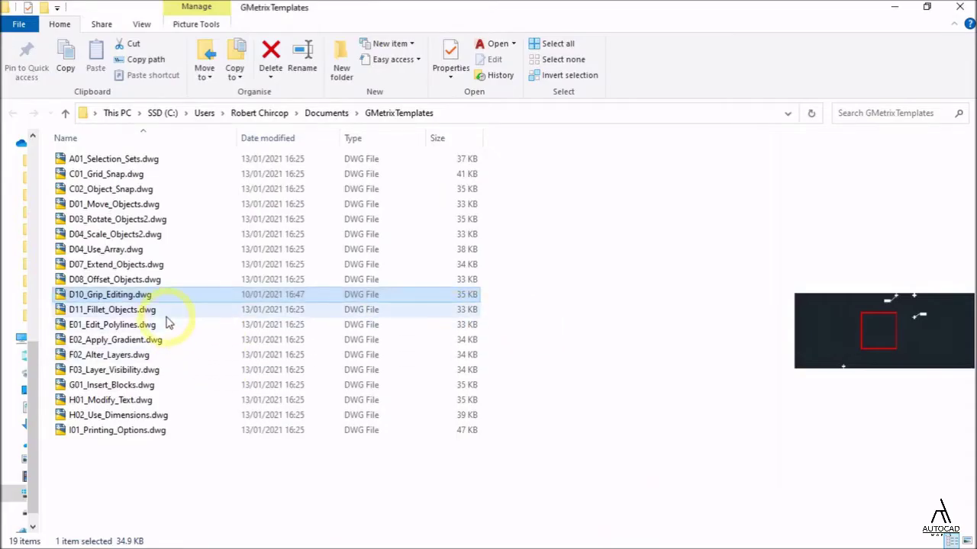
click(171, 310)
click(496, 46)
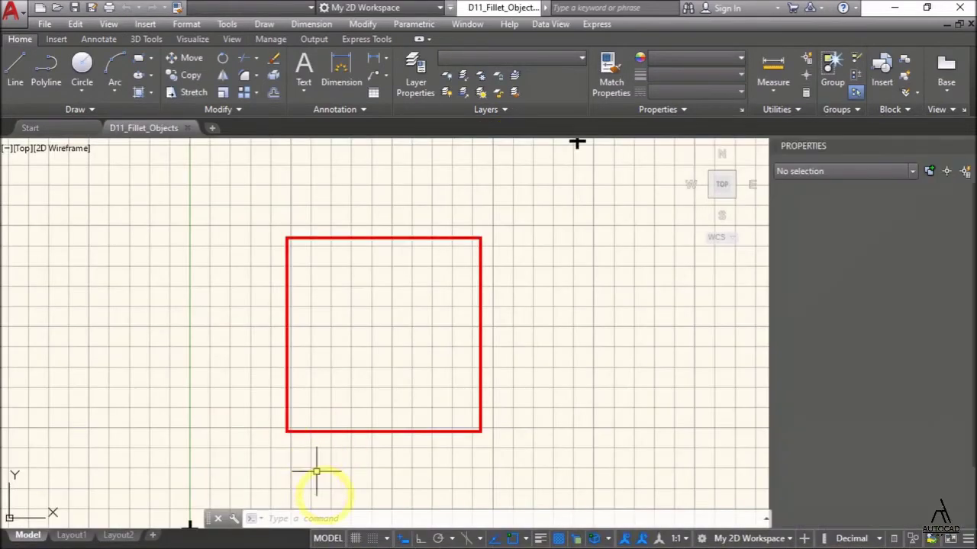
click(356, 538)
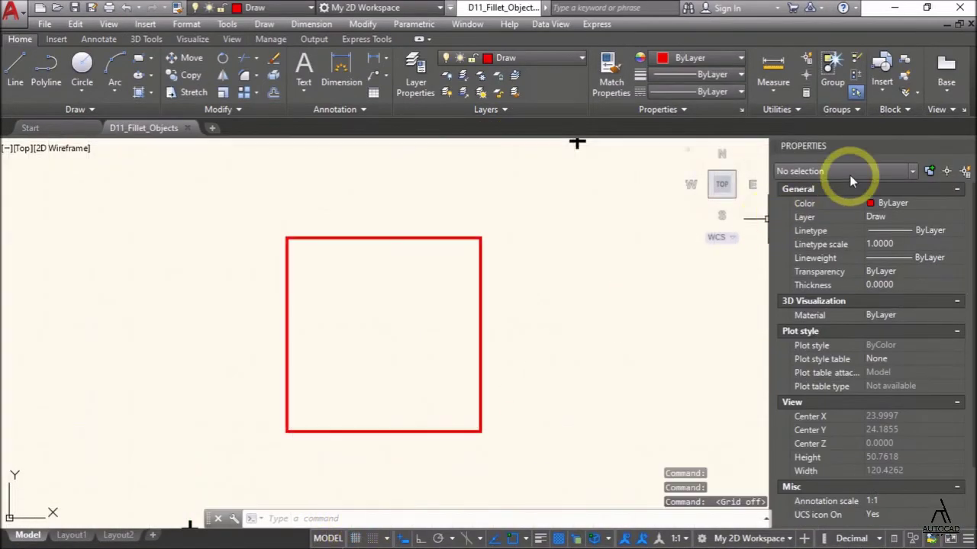
Step: Review question 8's fillet instructions in GMetrix
key(alt+Tab)
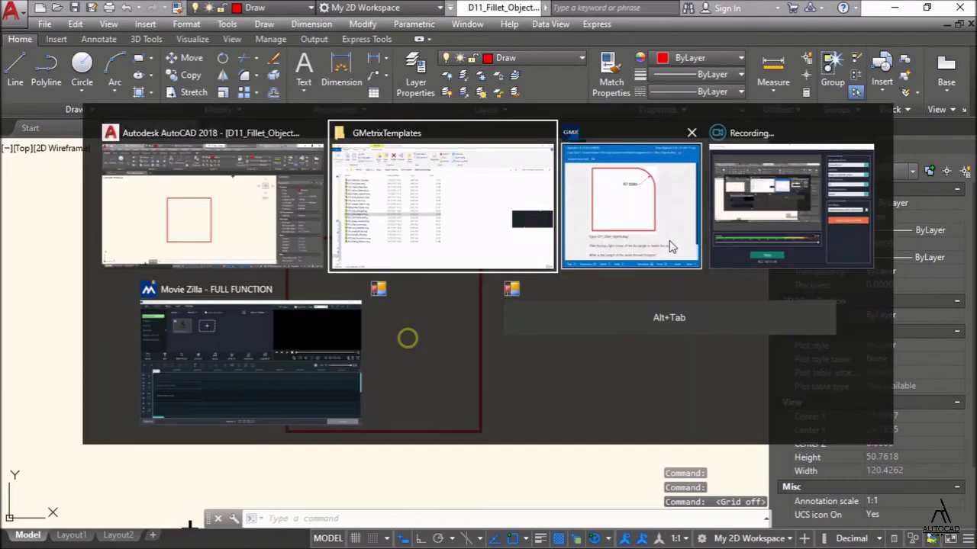
key(alt+Tab)
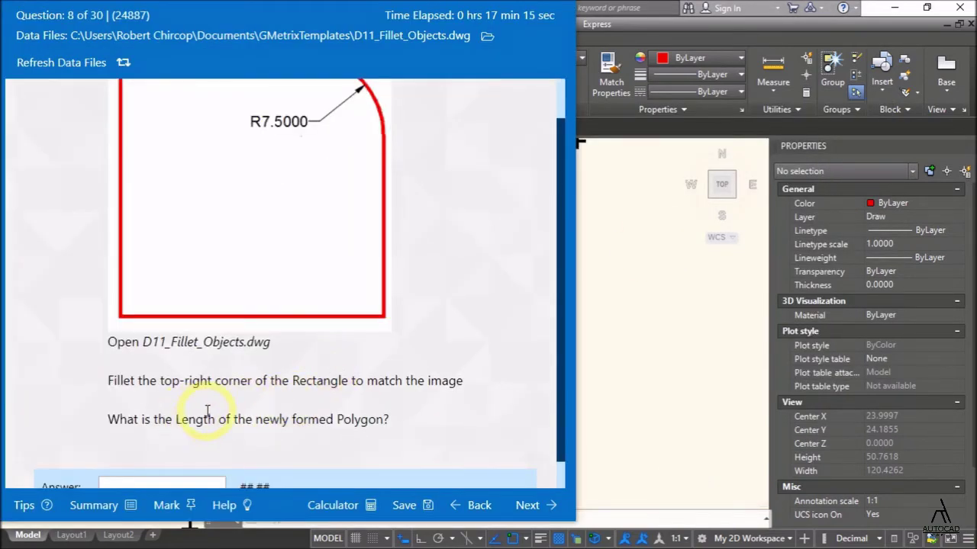
scroll(206, 414, up, 1)
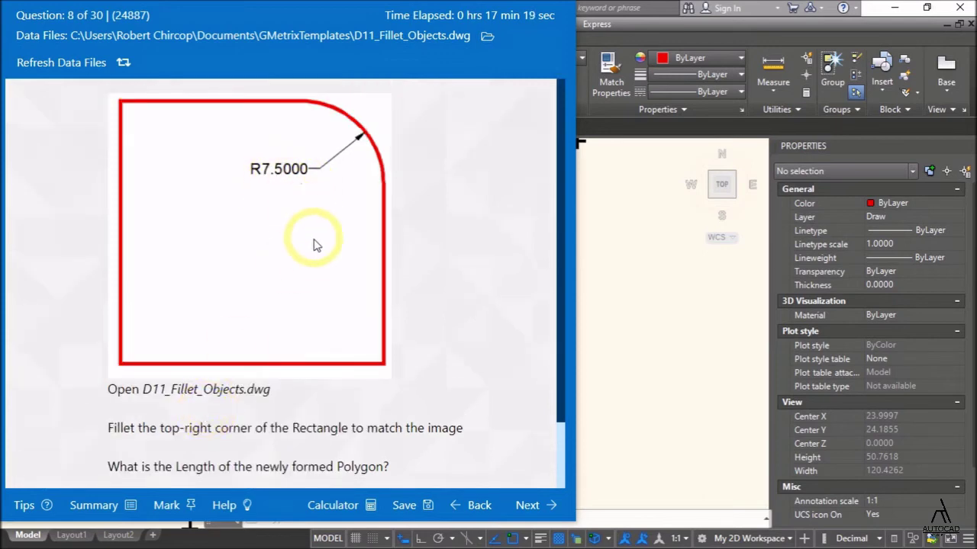
scroll(318, 258, down, 2)
scroll(318, 258, up, 1)
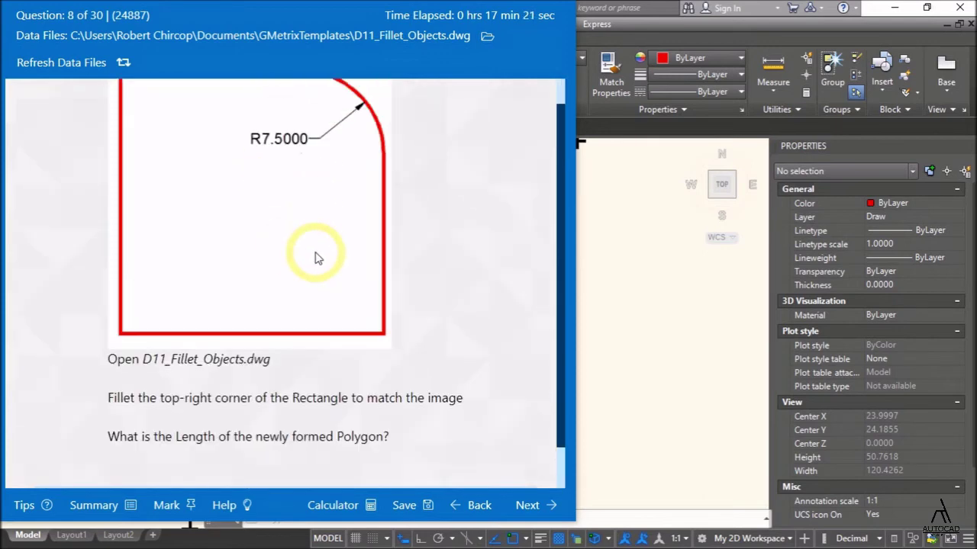
key(alt+Tab)
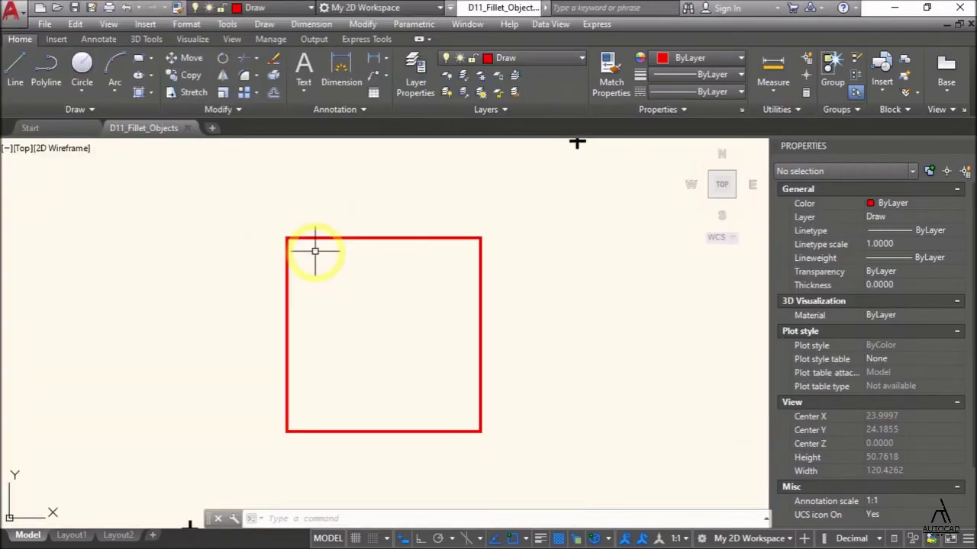
Step: Fillet the red square's top-right corner with radius 7.5, picking its top and right edges
key(Return)
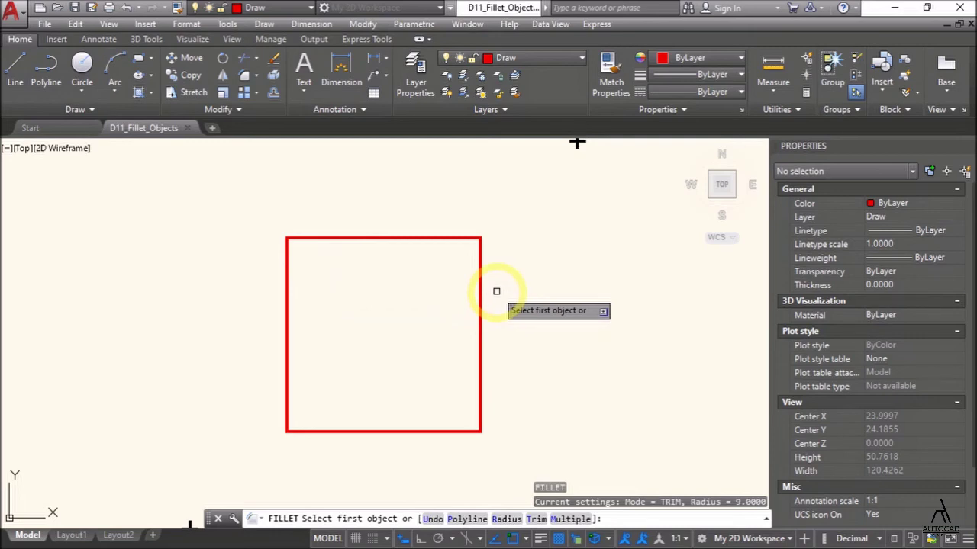
text(r)
key(Return)
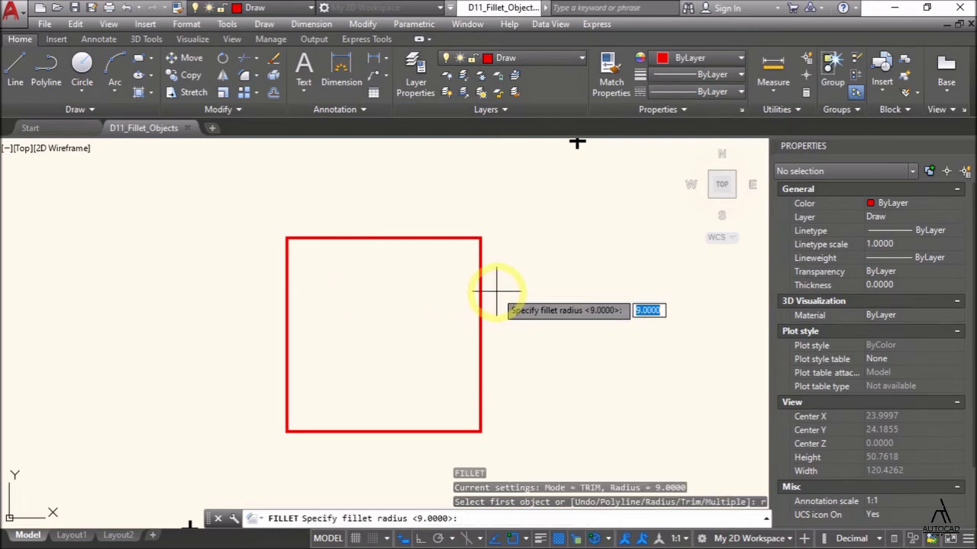
key(alt+Tab)
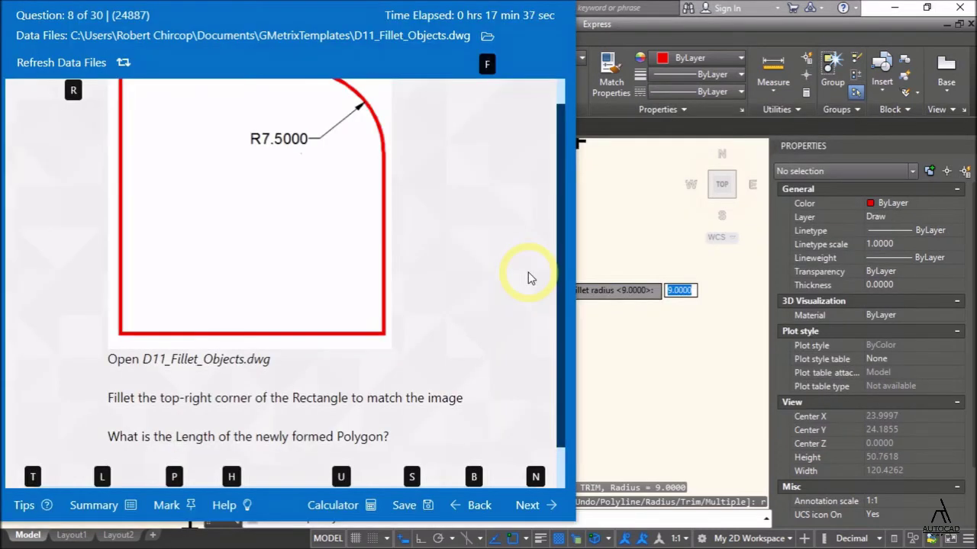
key(alt+Tab)
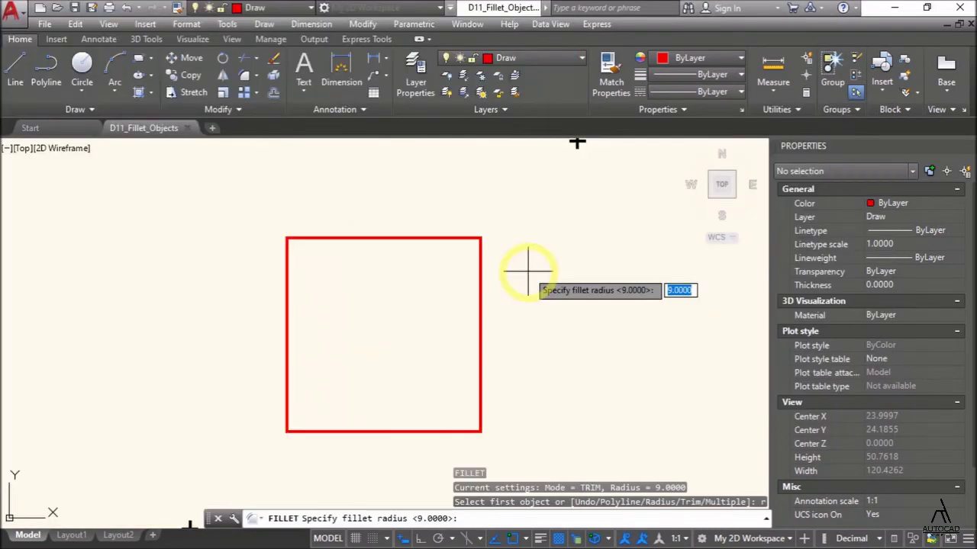
text(7.5)
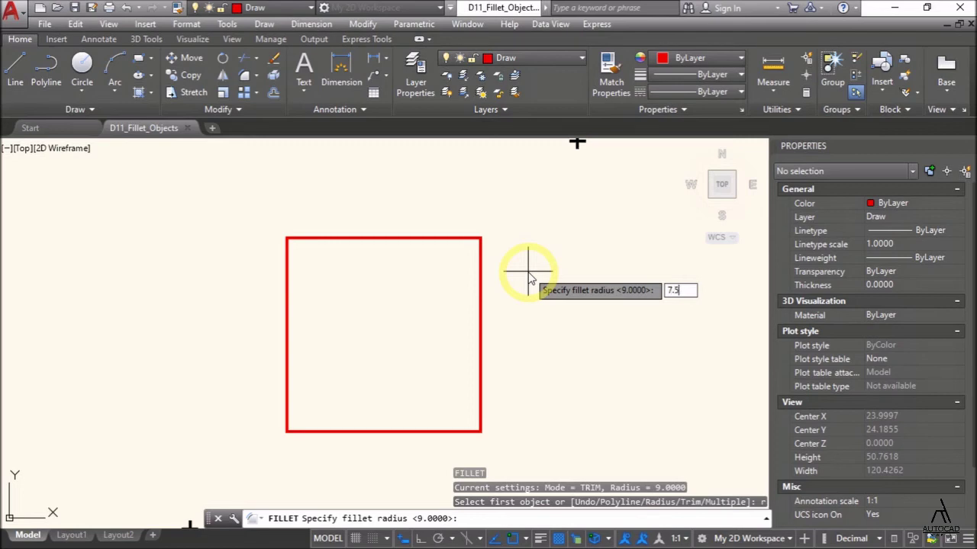
key(Return)
click(462, 238)
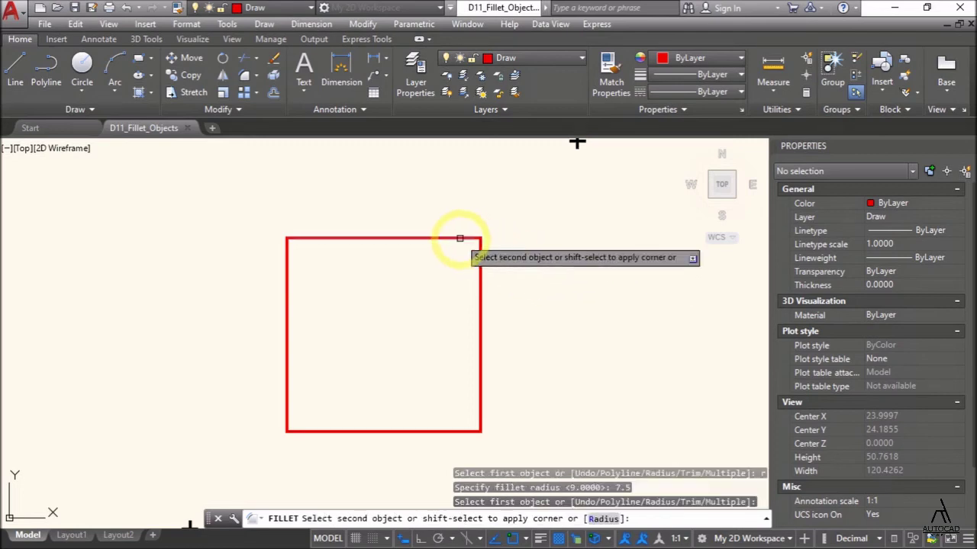
click(482, 250)
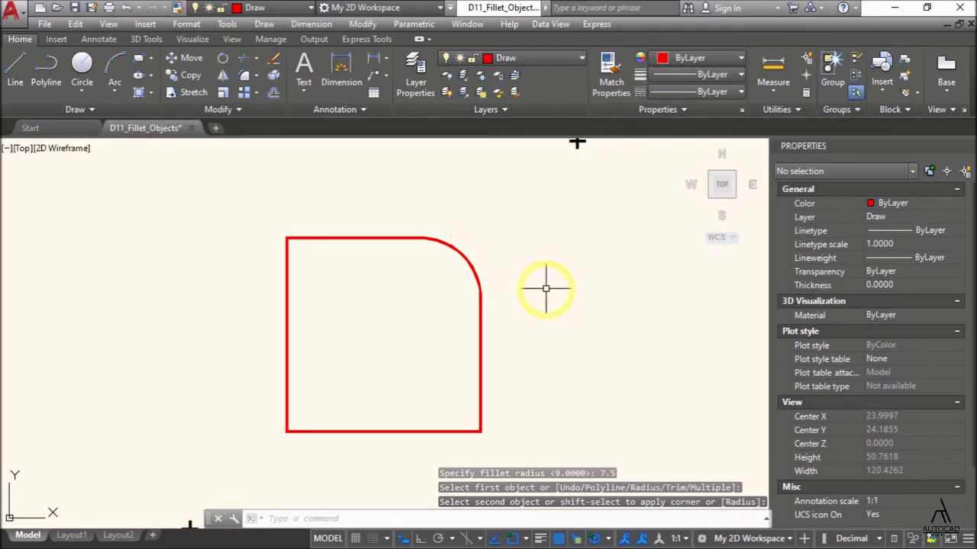
text(lkikst)
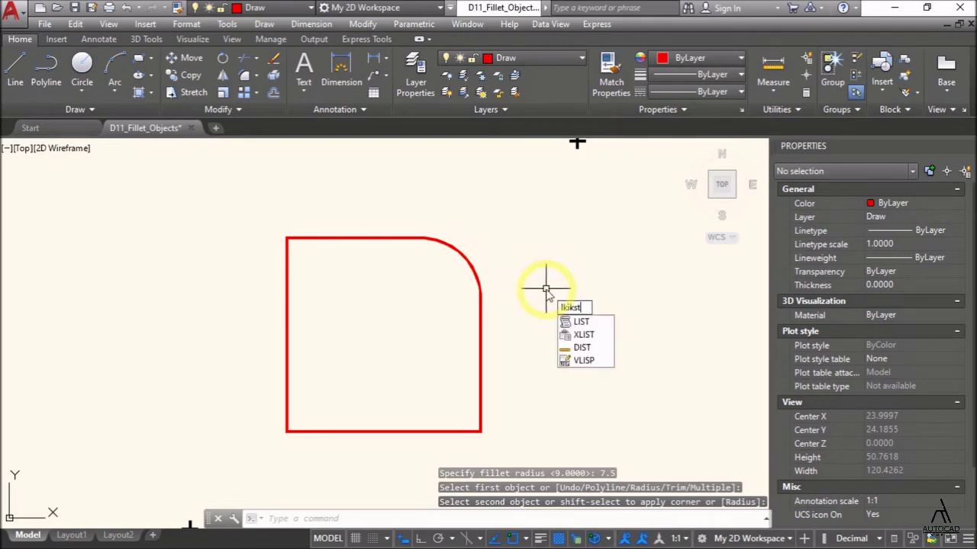
Step: LIST the filleted polyline to read its 92.7810 perimeter
key(Return)
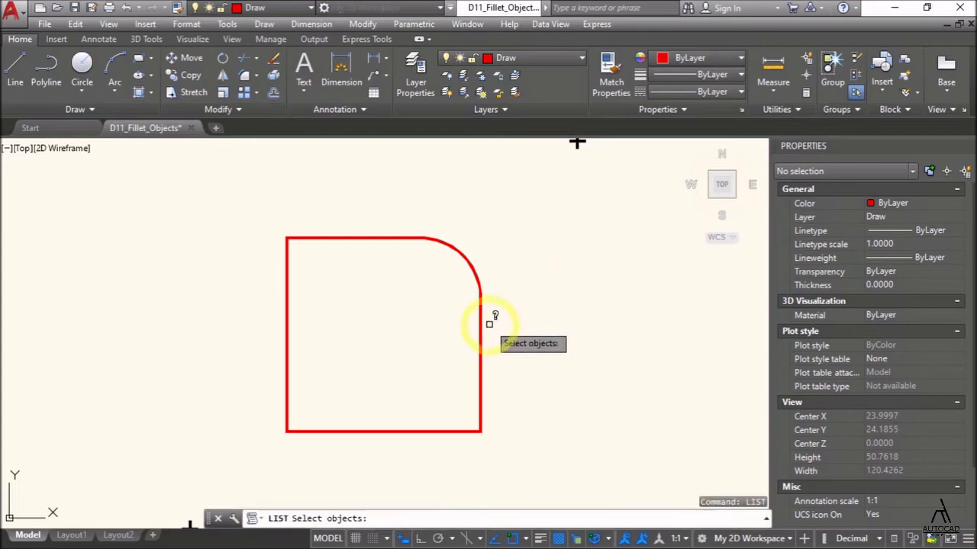
click(483, 326)
key(Return)
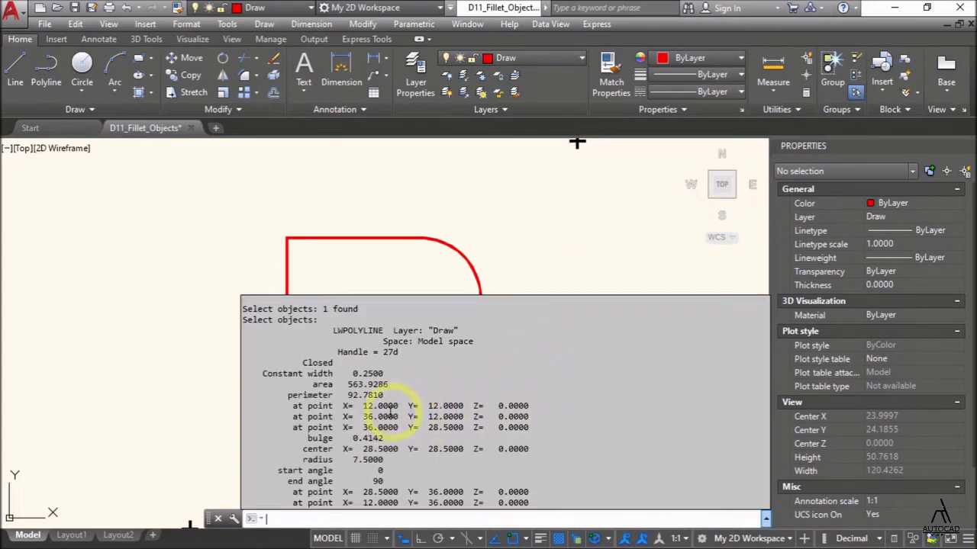
double_click(366, 395)
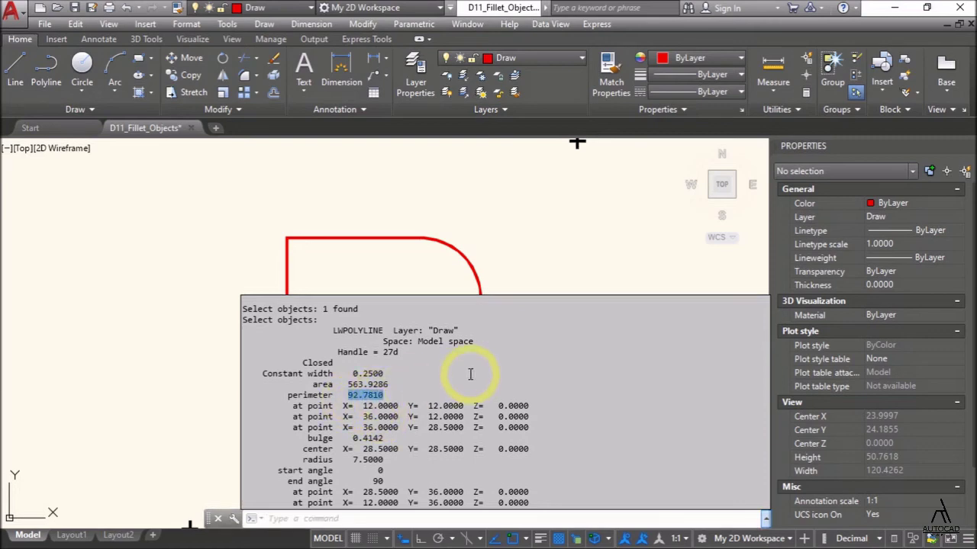
key(alt+Tab)
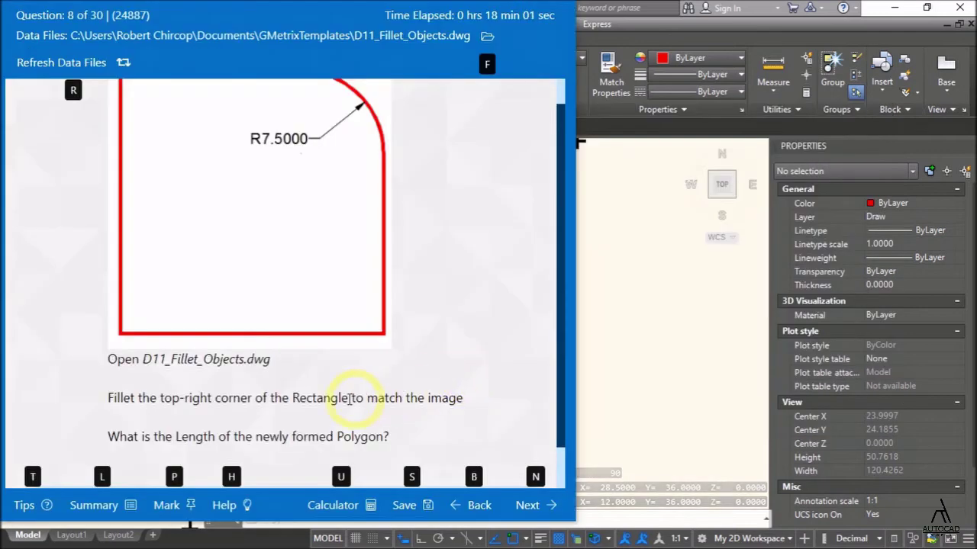
Step: Enter 92.78 for question 8, get it graded correct, and read question 9 on joining polylines
click(202, 456)
text(92.78)
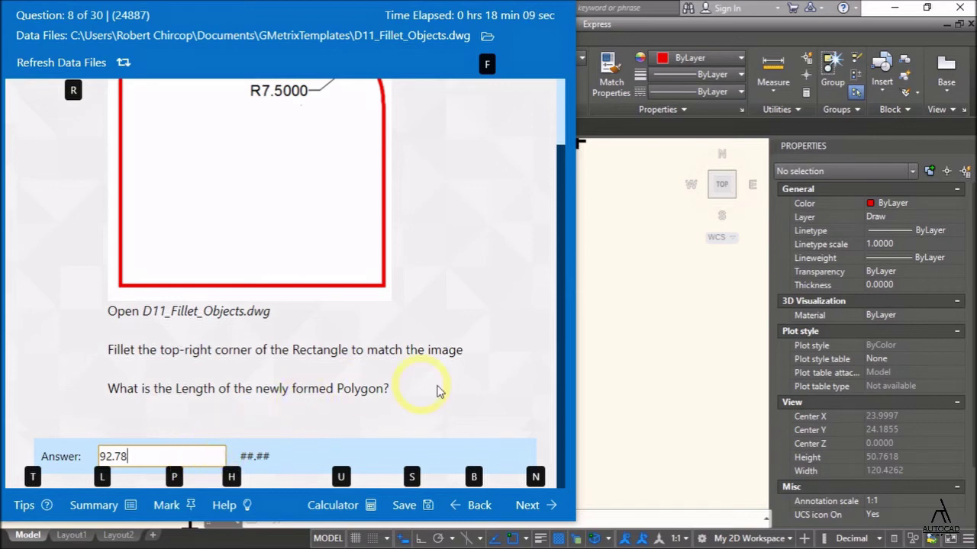
click(530, 505)
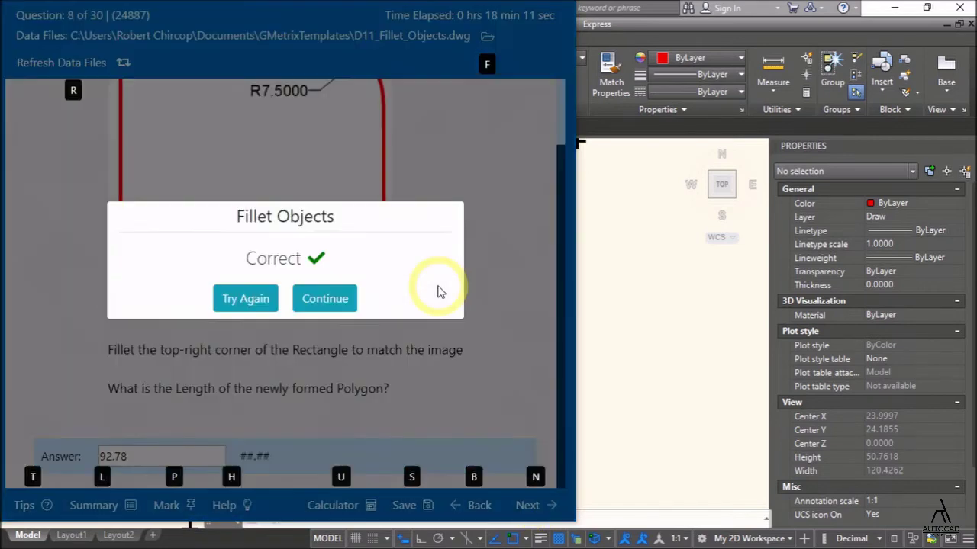
click(324, 299)
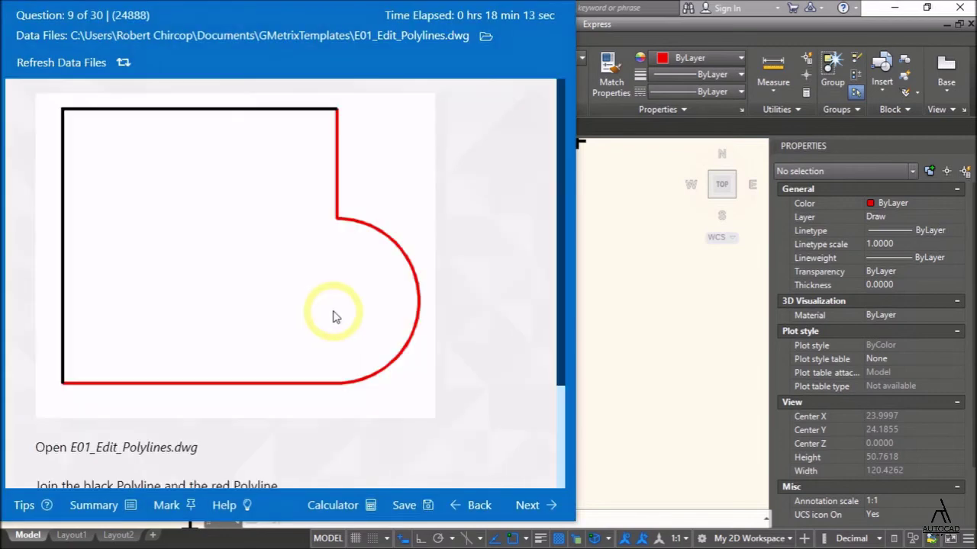
scroll(323, 323, down, 1)
scroll(322, 324, down, 1)
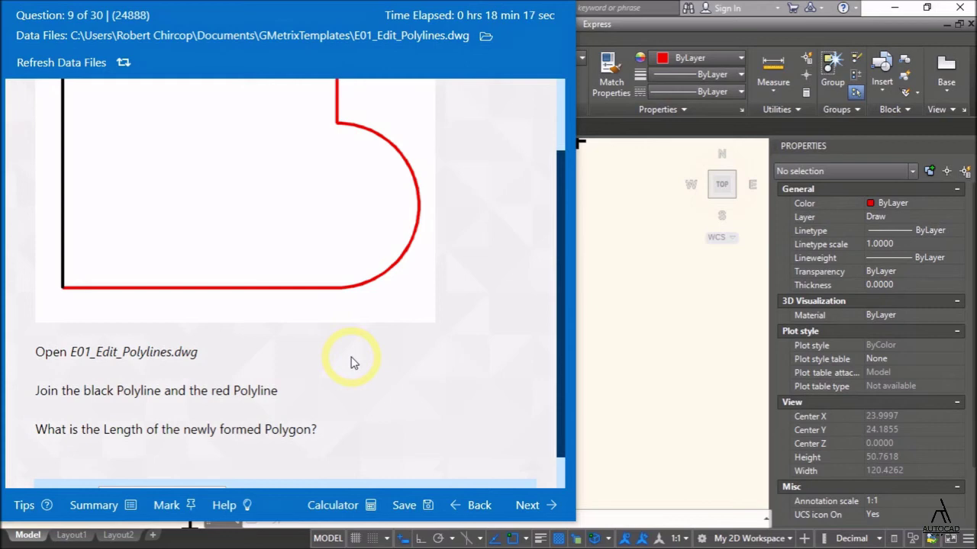
key(alt+Tab)
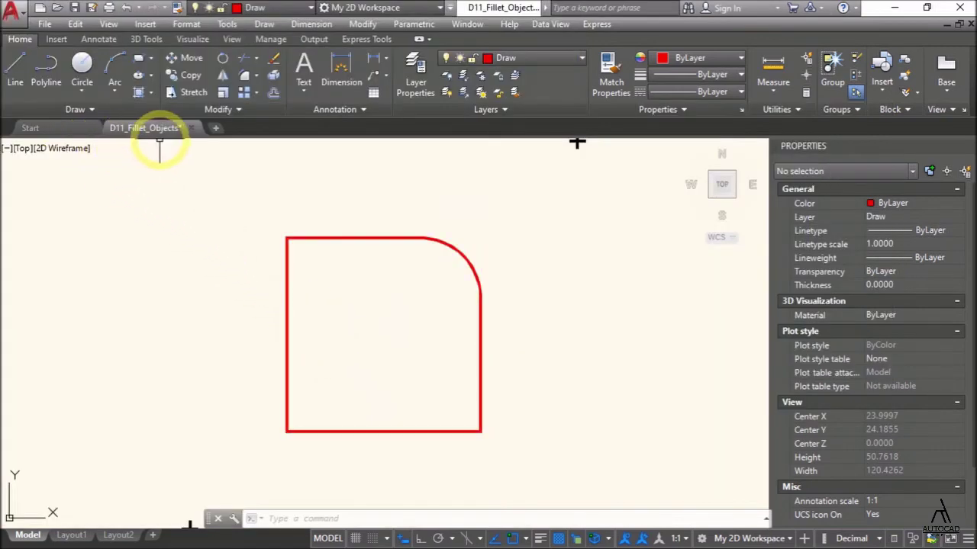
Step: Discard the fillet drawing and open E01_Edit_Polylines.dwg with the grid off
click(191, 129)
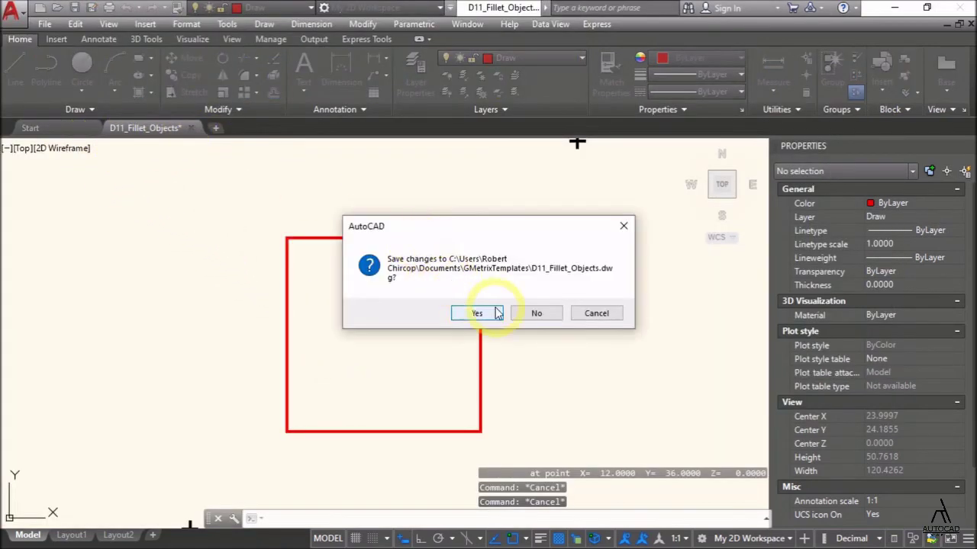
click(527, 312)
key(alt+Tab)
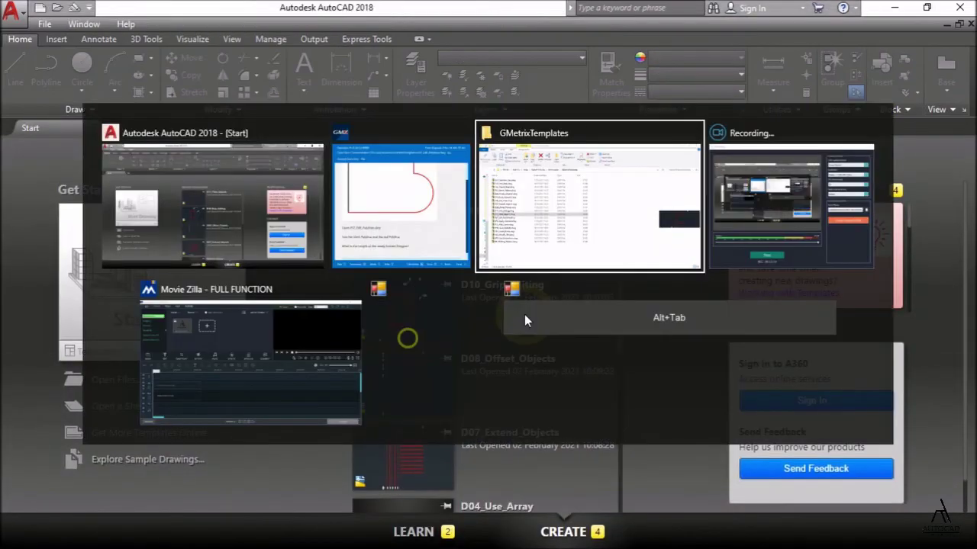
click(111, 324)
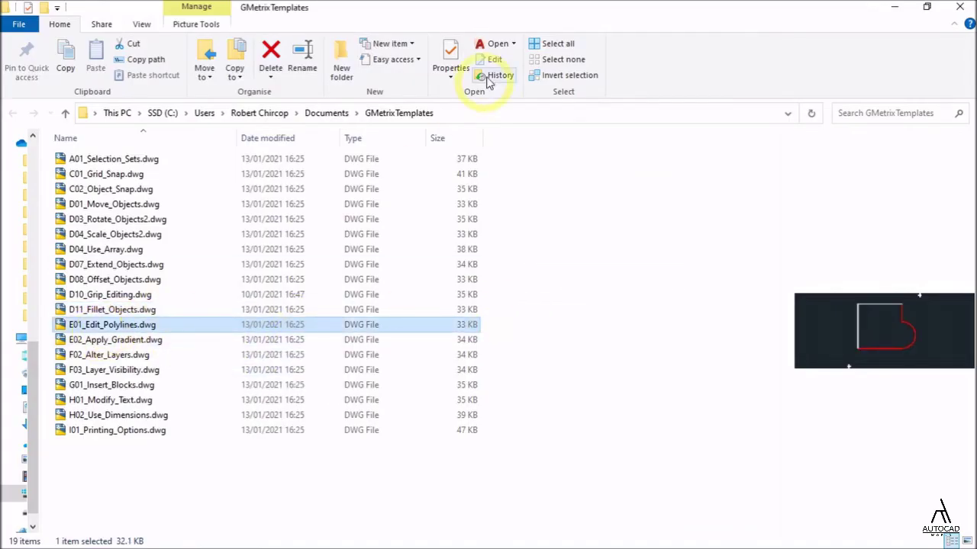
click(497, 44)
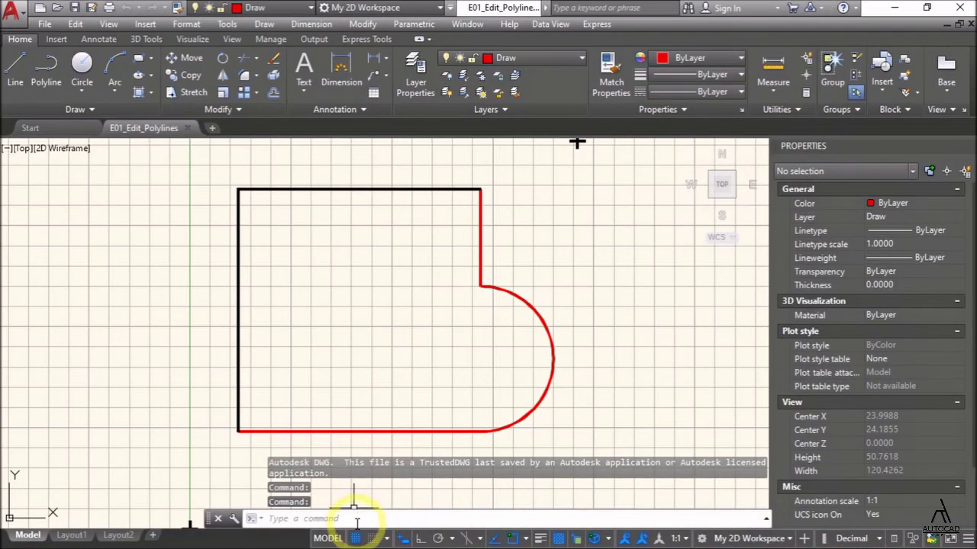
click(357, 540)
Step: Read the practice question about joining the black and red polylines
key(alt+Tab)
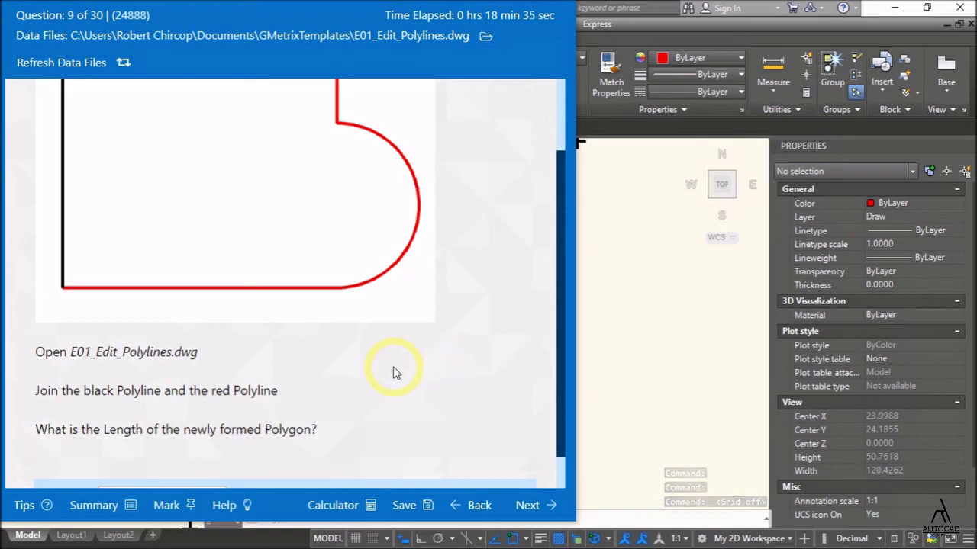
scroll(396, 372, down, 1)
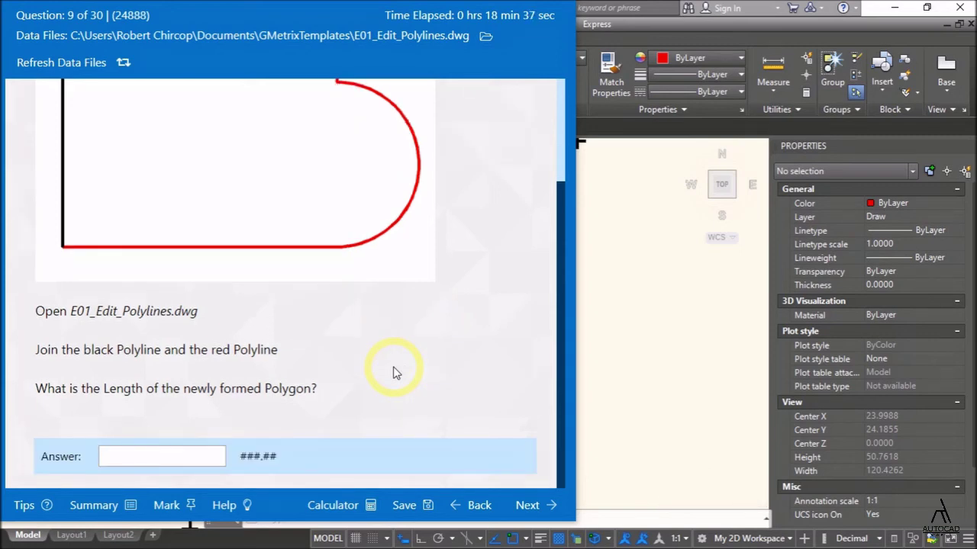
key(alt+Tab)
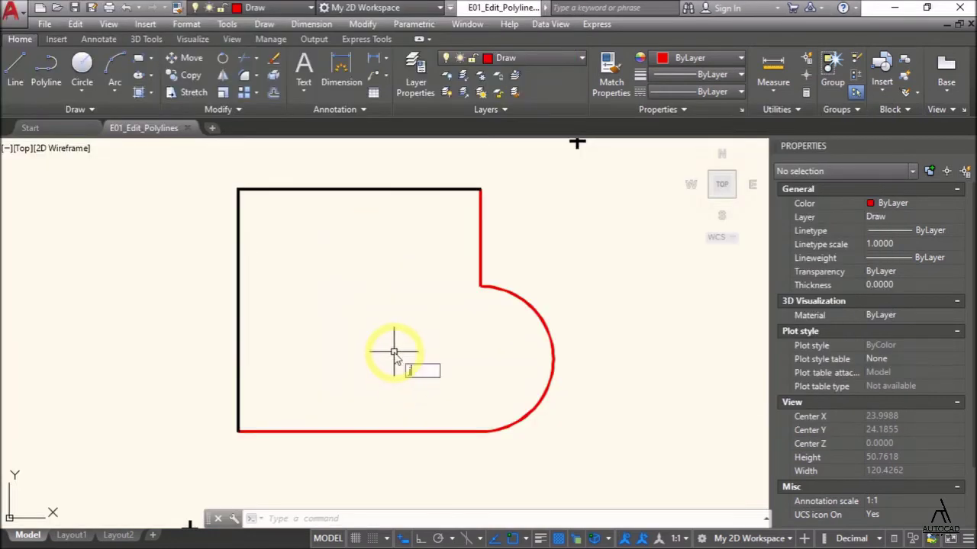
Step: Join the red and black polylines into one closed outline and check its 130.27 length
key(Return)
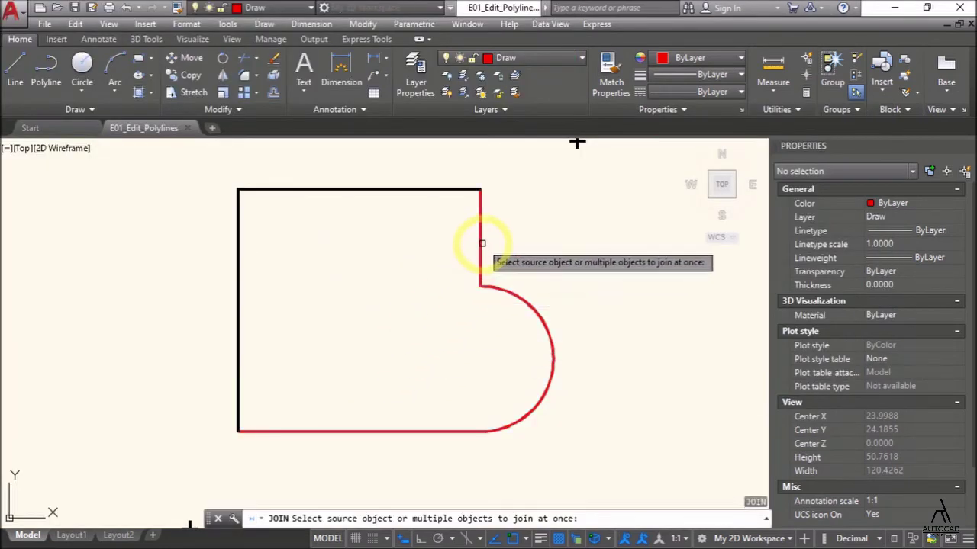
click(482, 244)
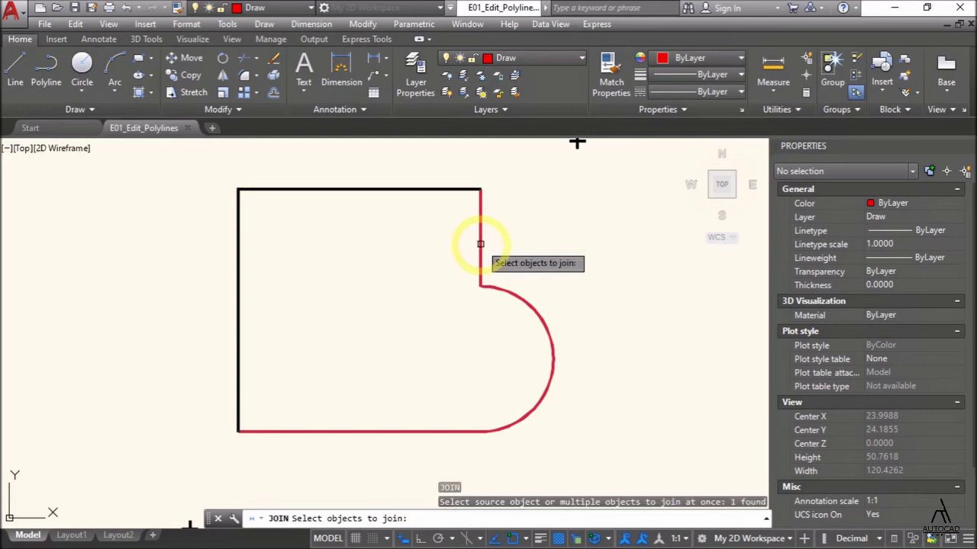
click(448, 193)
key(Return)
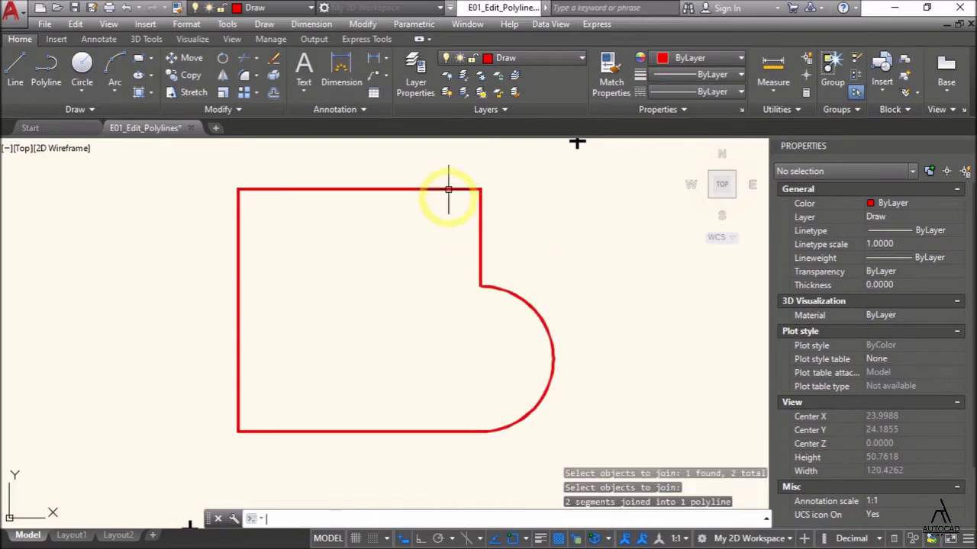
click(480, 257)
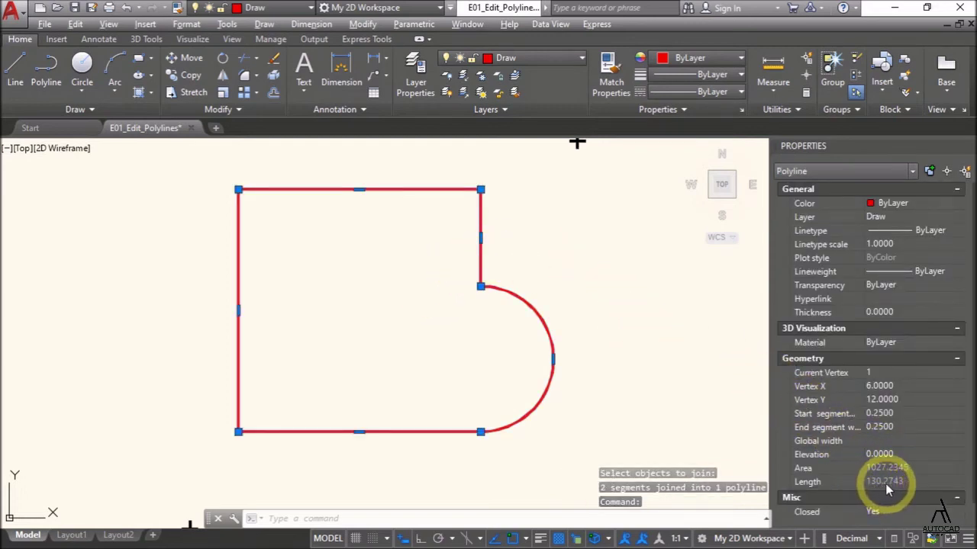
key(alt+Tab)
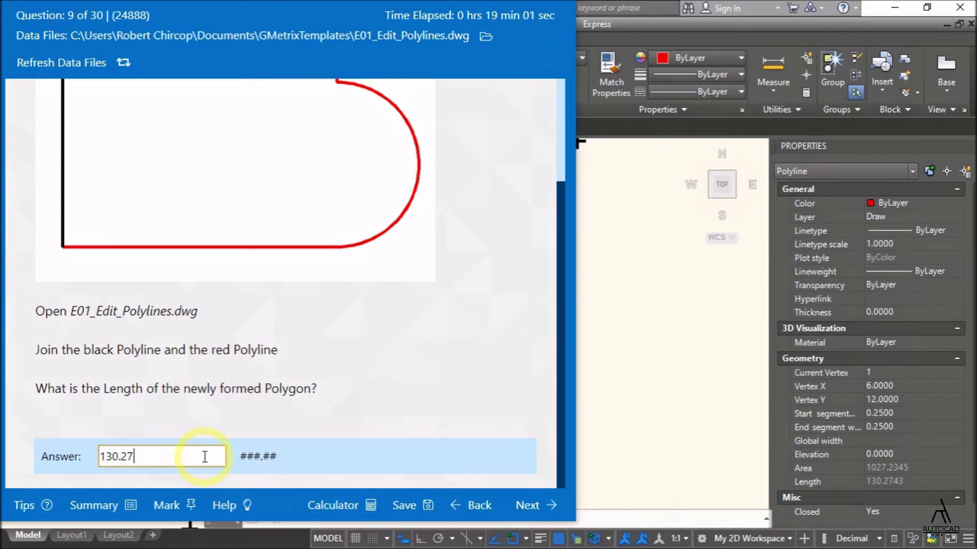
Step: Submit 130.27 as the length answer and scroll to question 10 on gradient area
click(535, 507)
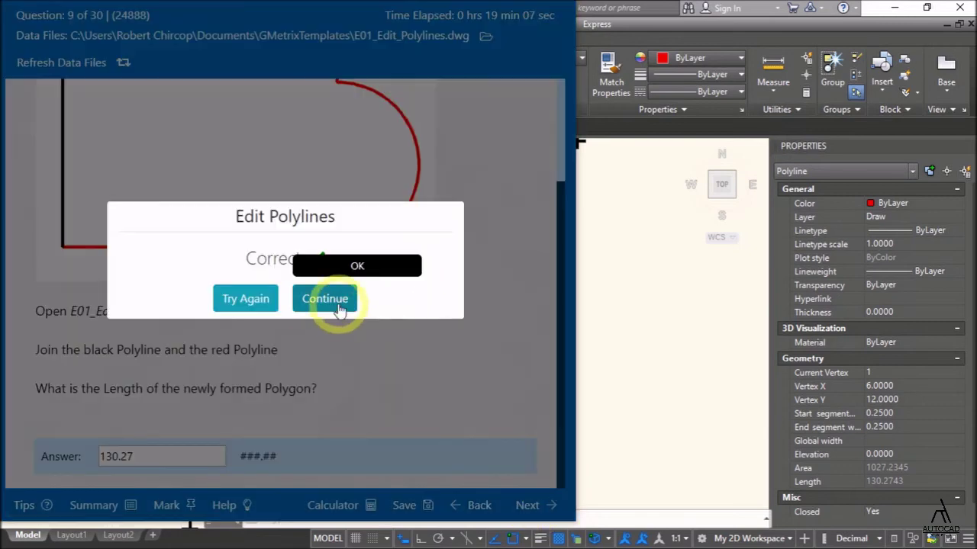
click(339, 306)
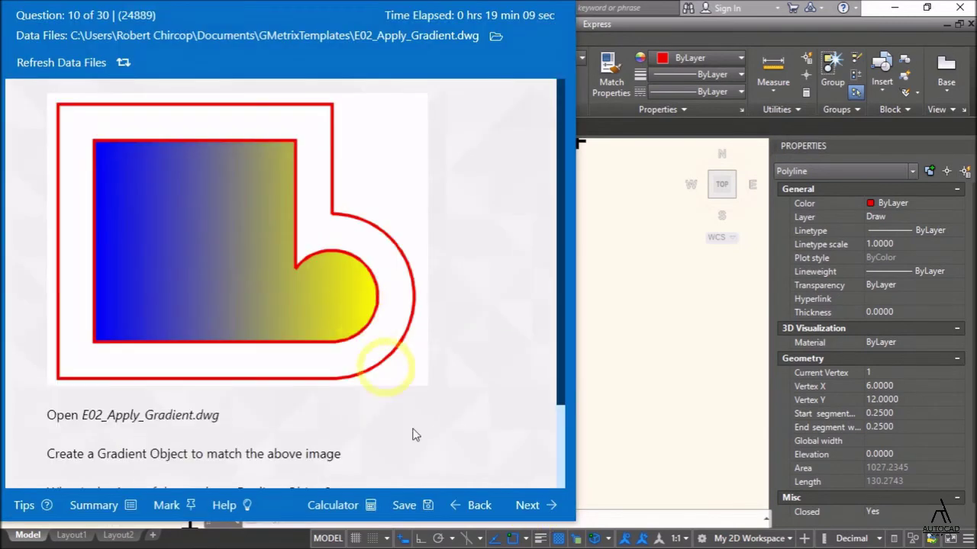
scroll(417, 432, down, 1)
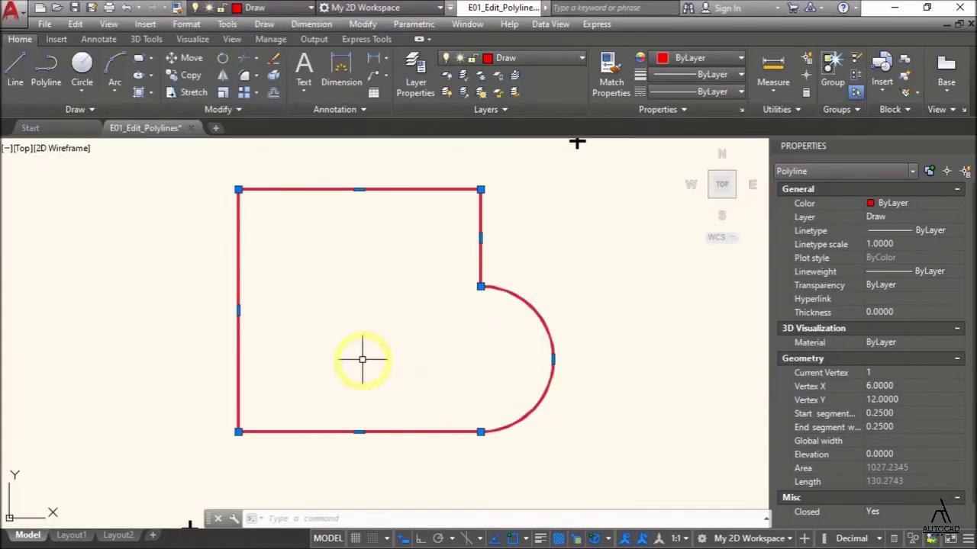
Step: Close E01 without saving, open E02_Apply_Gradient.dwg, and turn off the grid
click(190, 129)
click(537, 312)
key(alt+Tab)
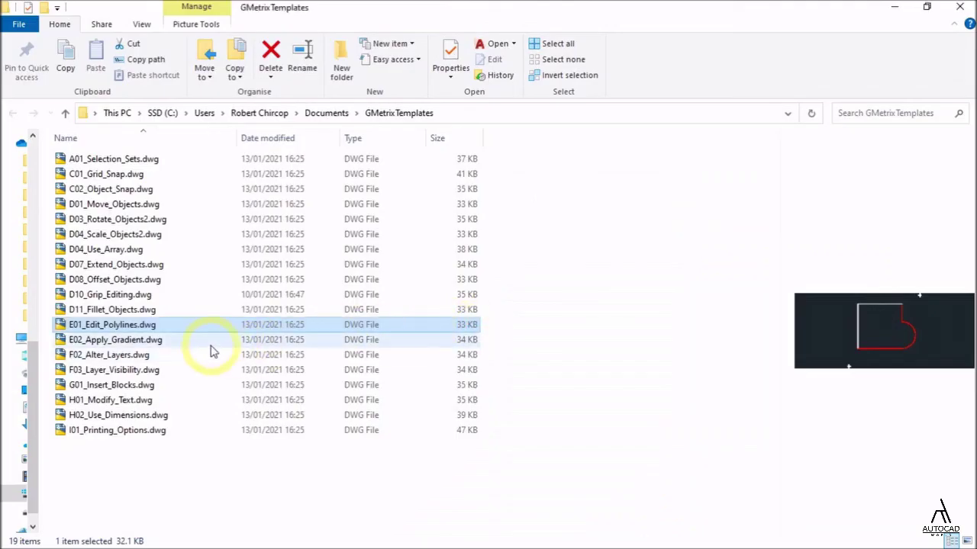
click(153, 342)
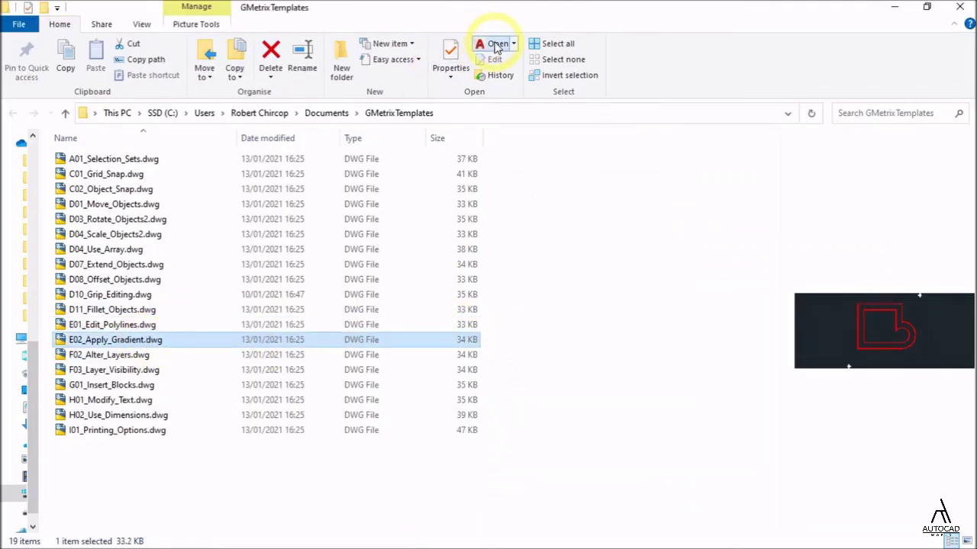
click(497, 44)
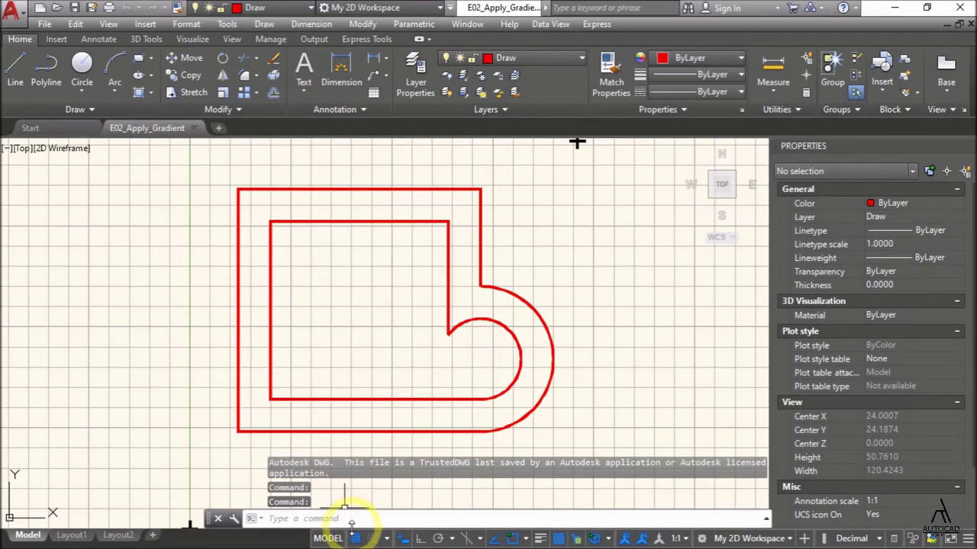
click(354, 537)
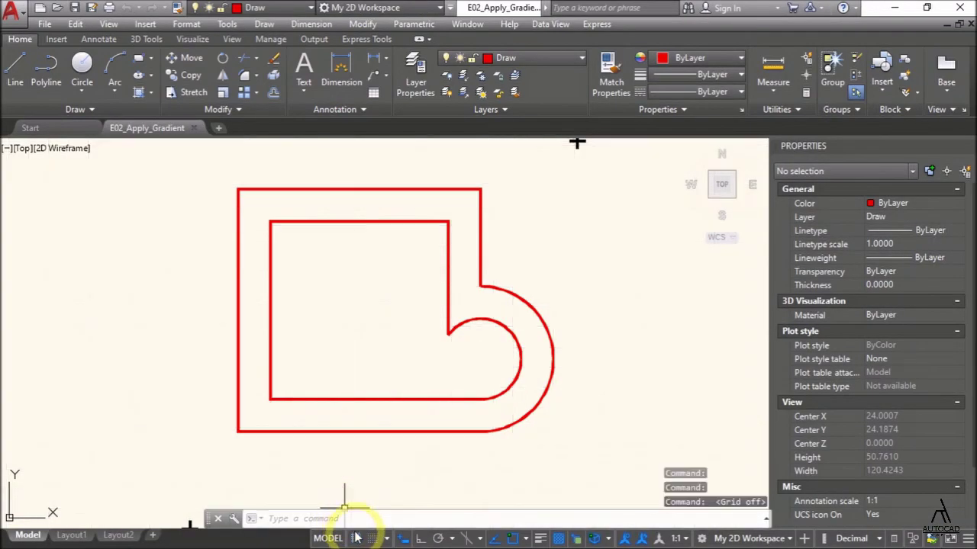
Step: Read question 10's gradient requirements in the practice test
key(alt+Tab)
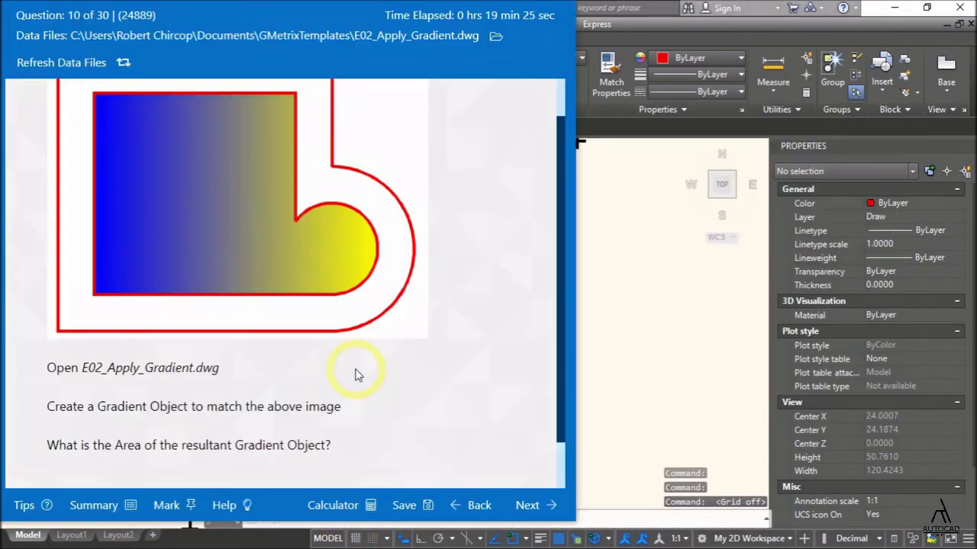
scroll(355, 373, down, 2)
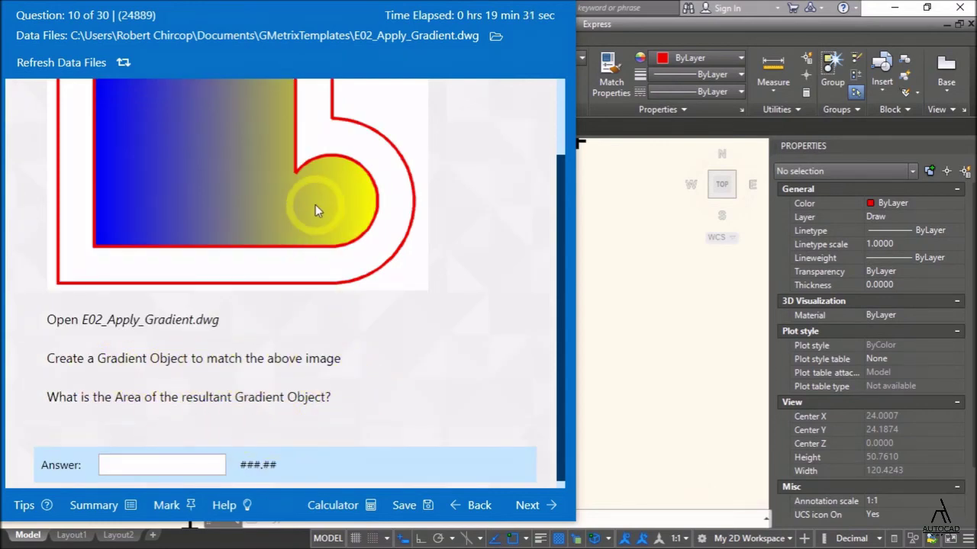
key(alt+Tab)
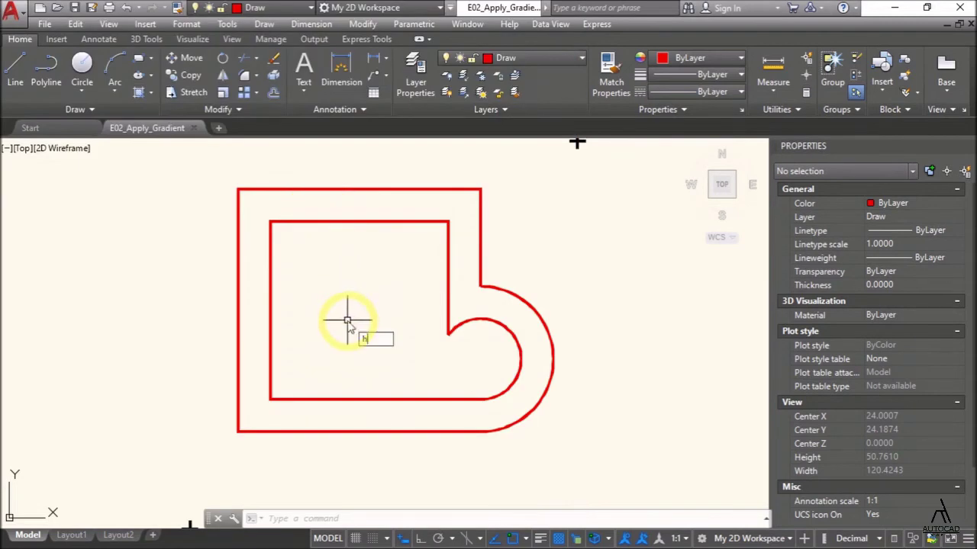
Step: Fill the inner outline with a blue-to-yellow Gradient hatch and select it
text(h)
key(Return)
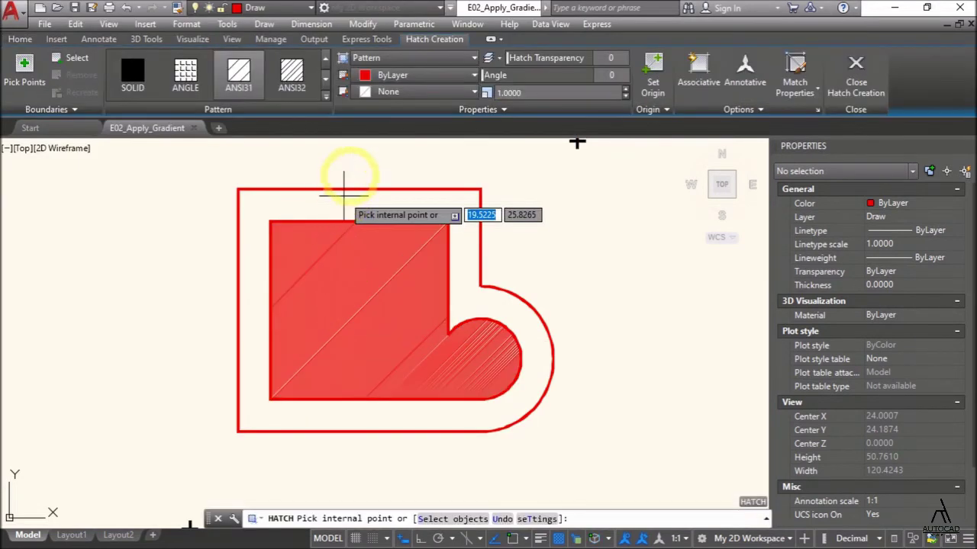
click(410, 59)
click(393, 90)
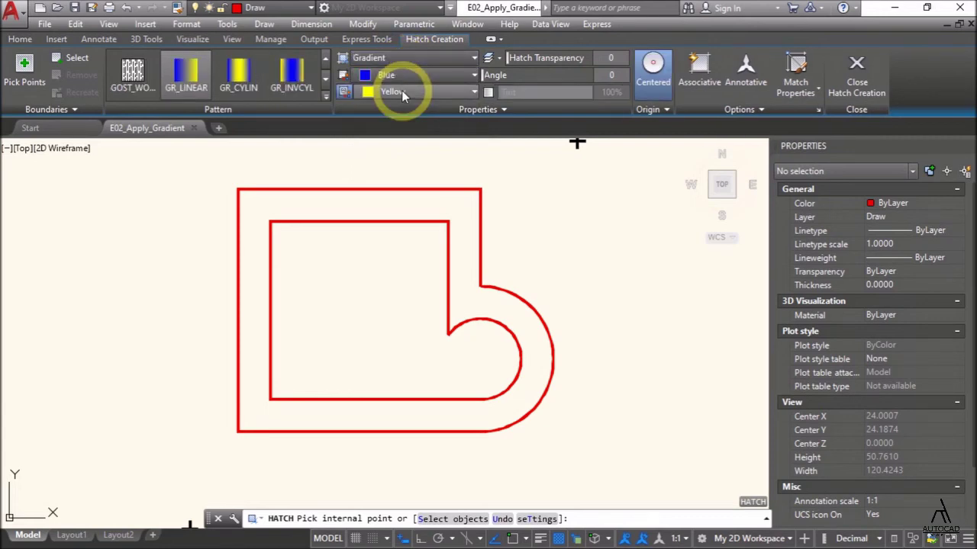
click(374, 255)
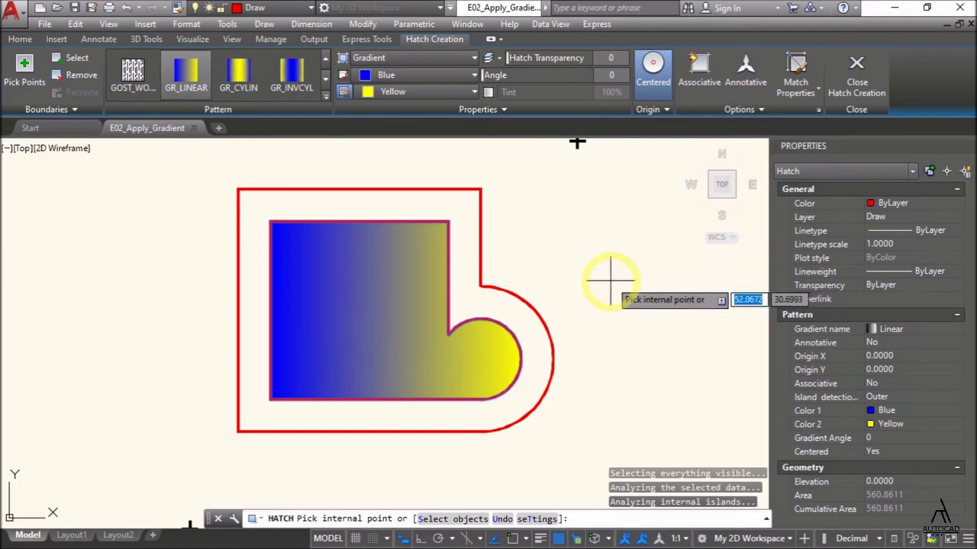
key(Escape)
click(414, 296)
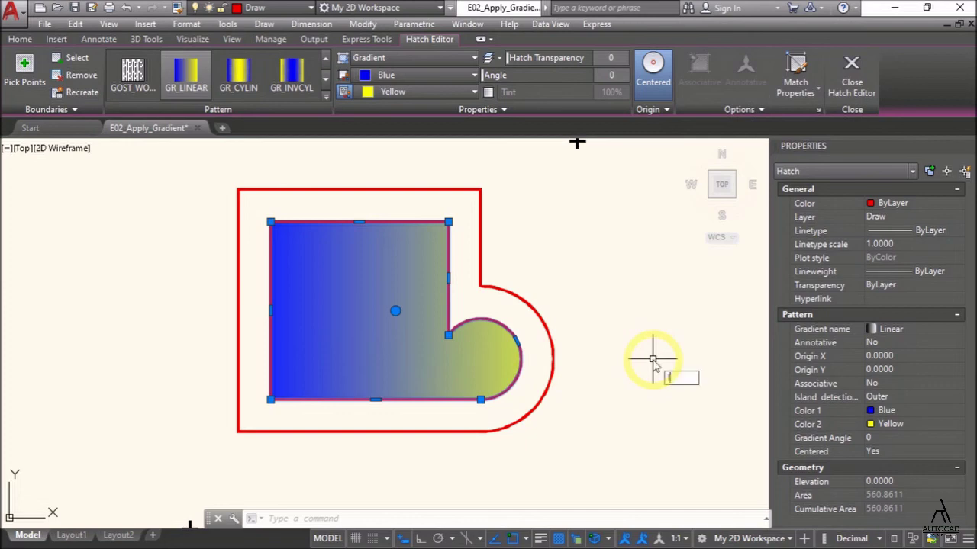
Step: List the gradient hatch and copy its 560.8611 area to the quiz
text(i)
key(Return)
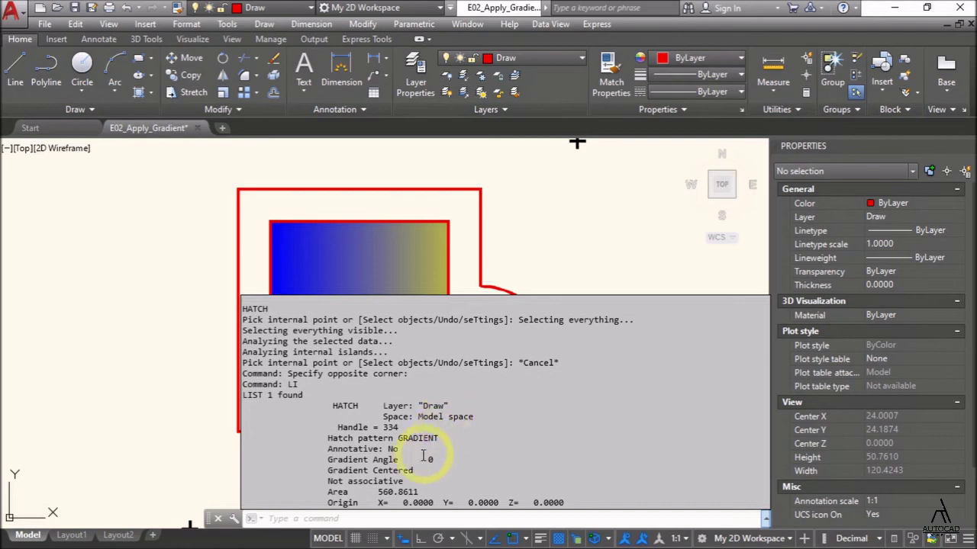
double_click(383, 492)
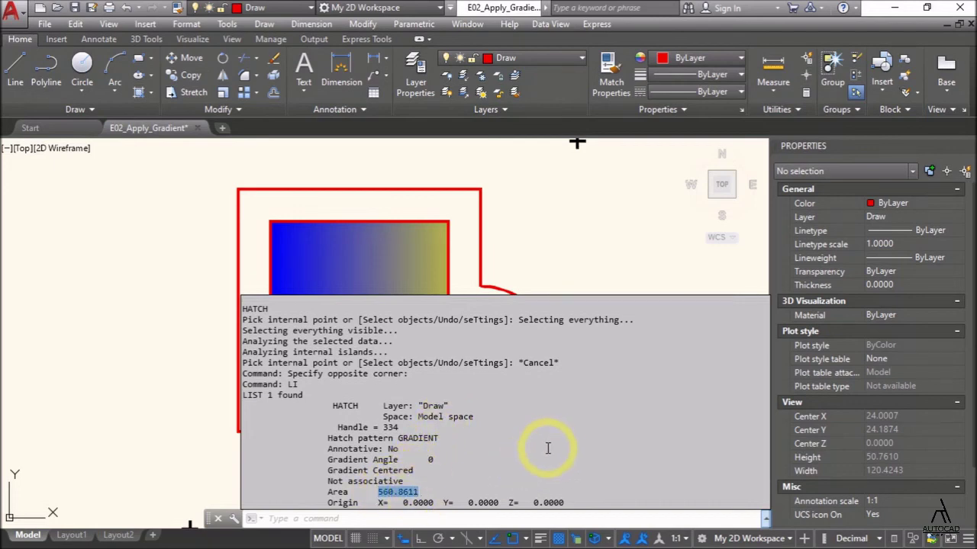
key(ctrl+c)
key(alt+Tab)
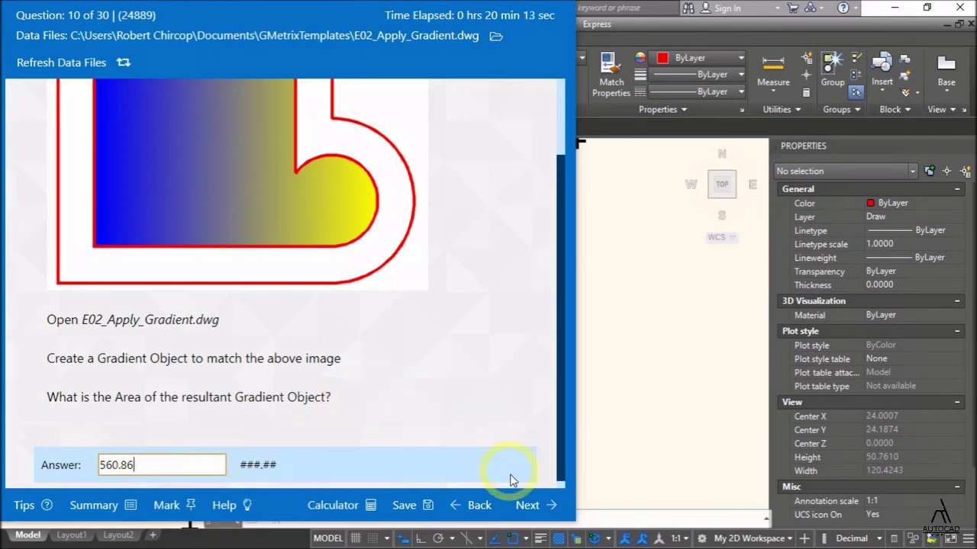
Step: Submit 560.86 as the gradient area answer
click(532, 502)
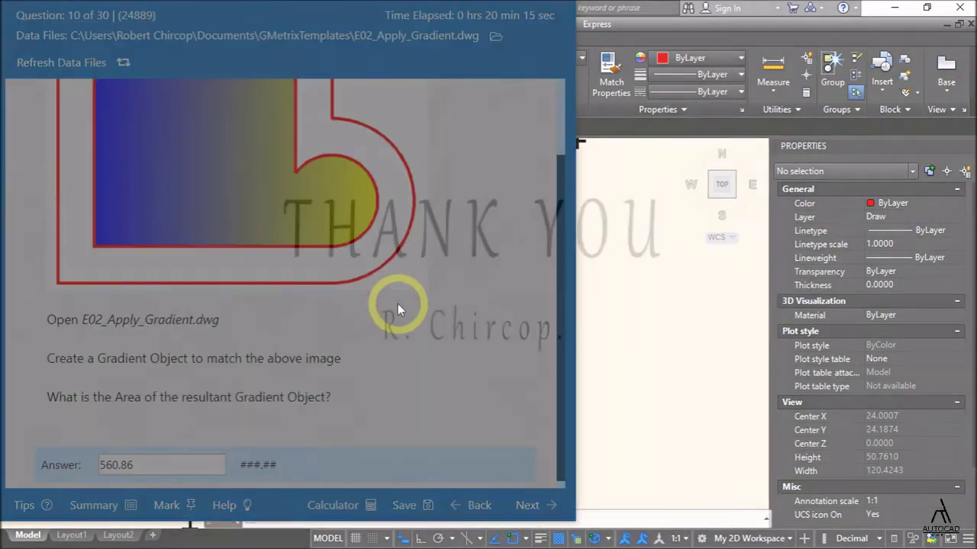